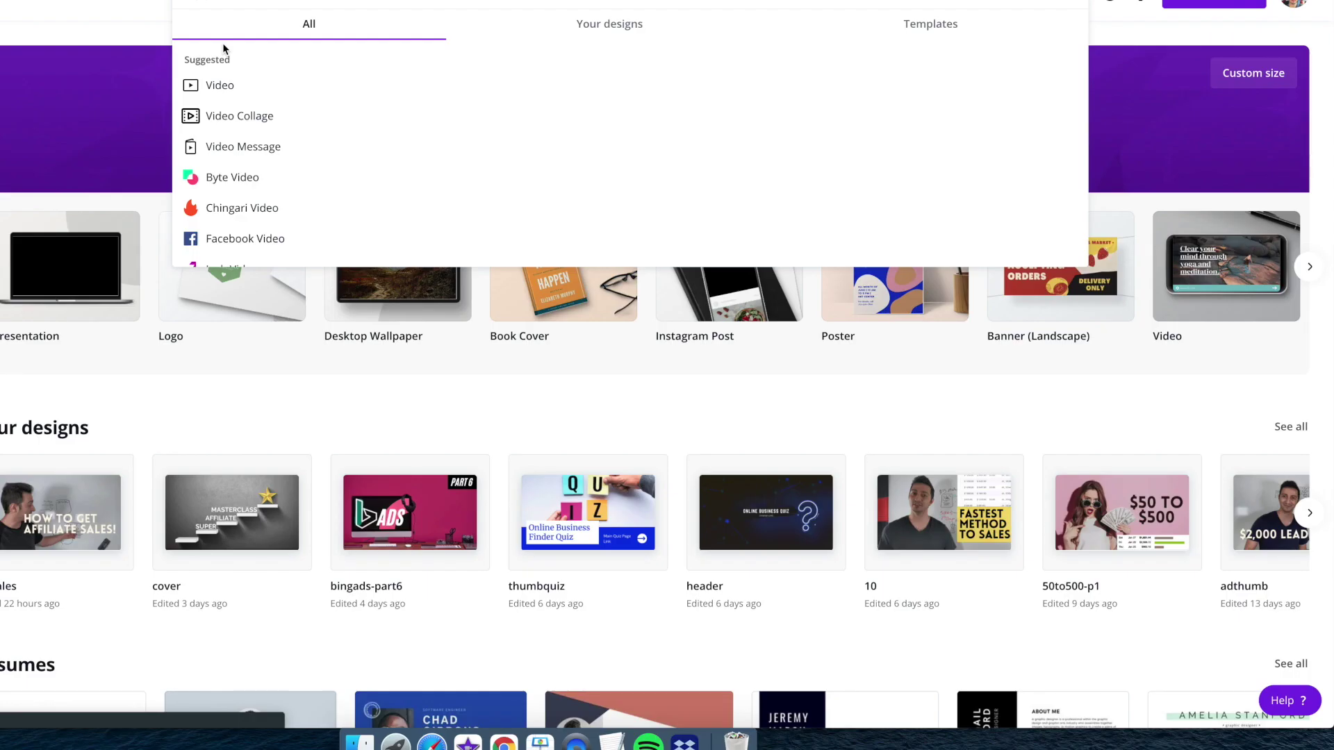
# Step: Search the design types for Video and open the Tips for Making Pizza video template
pyautogui.press('Return')
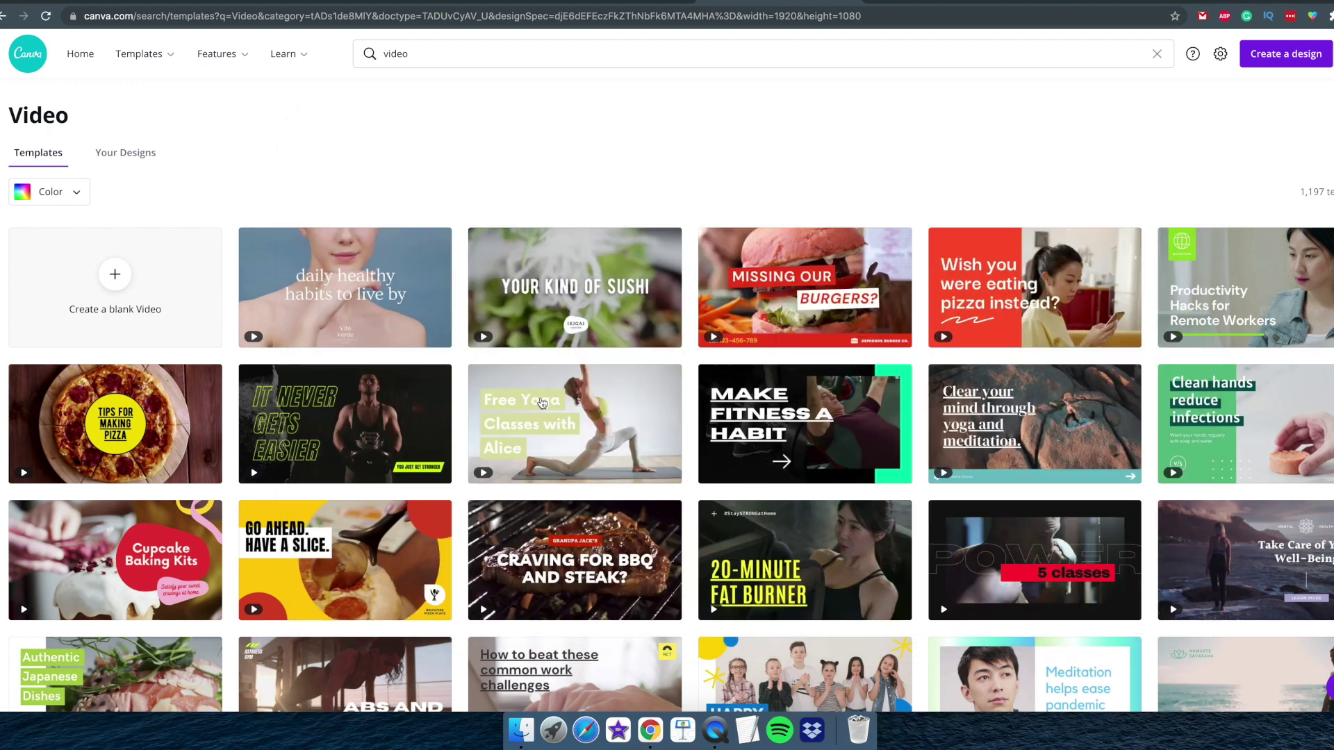
pyautogui.moveTo(539, 292)
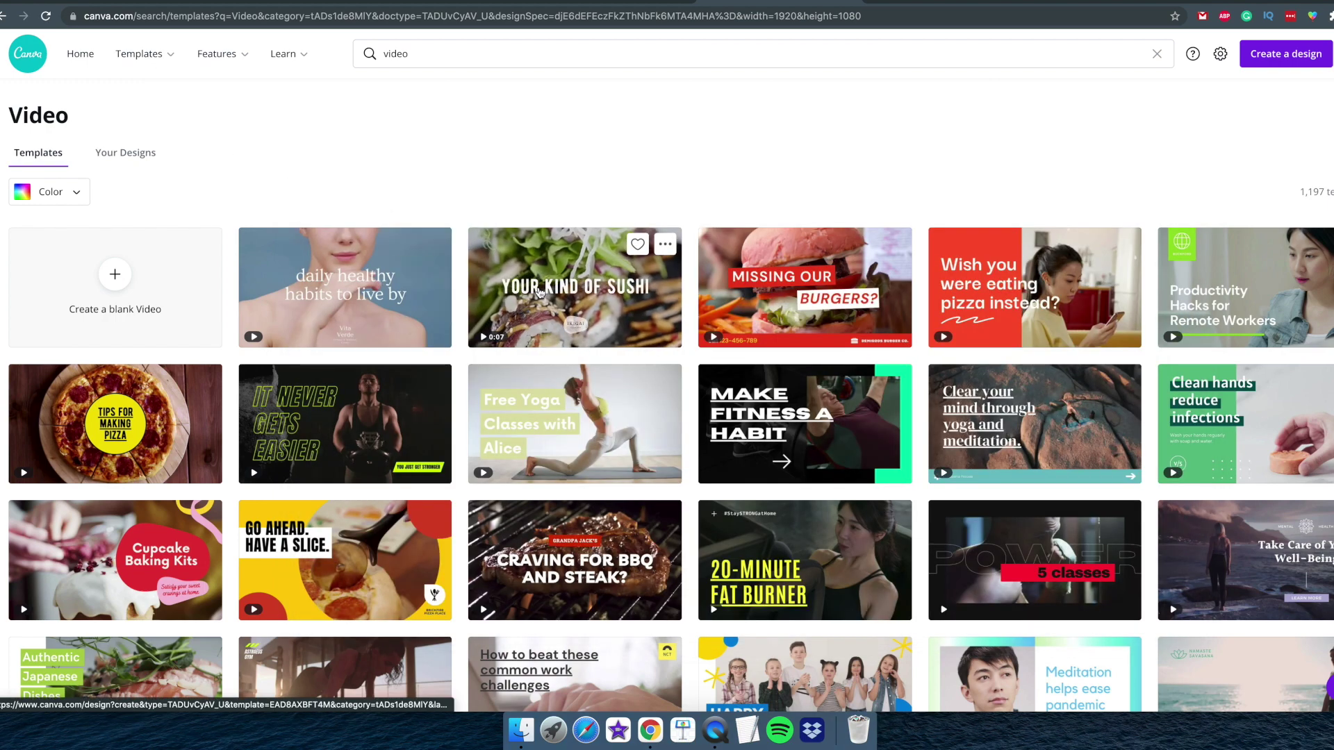
pyautogui.moveTo(121, 417)
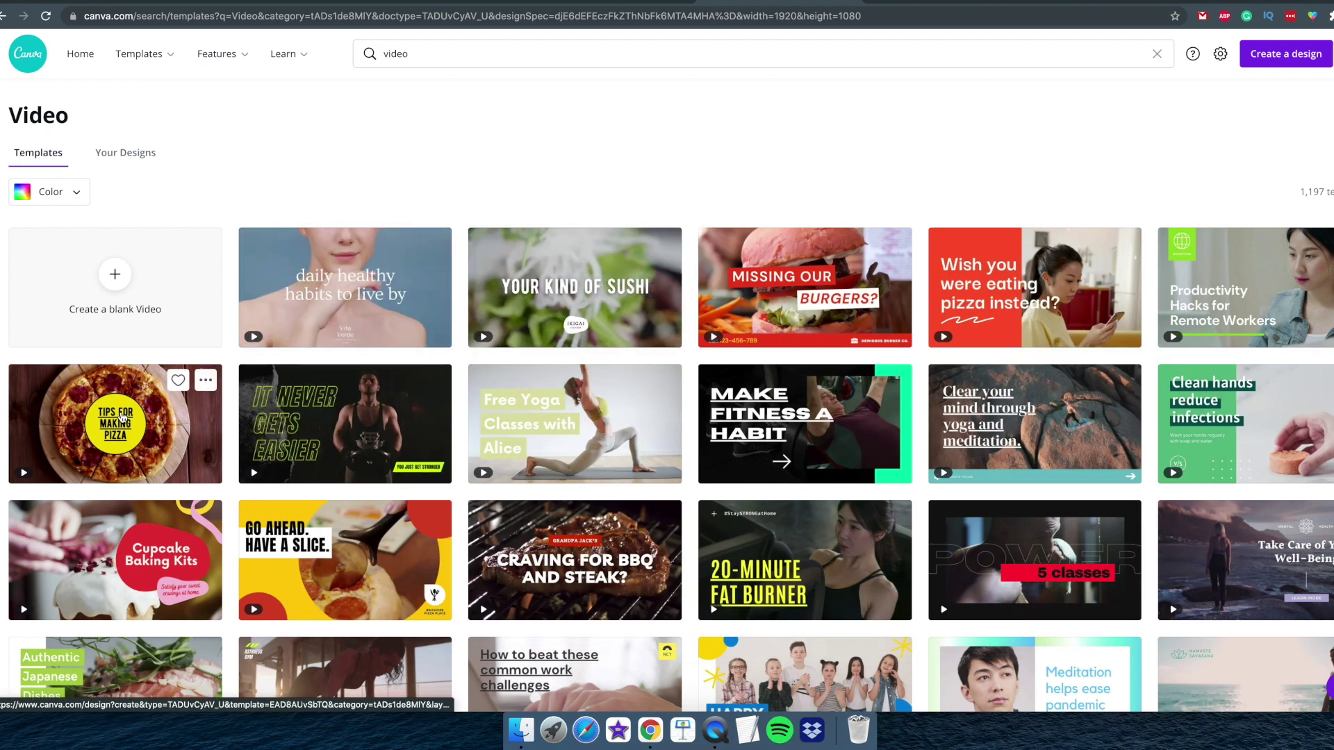
pyautogui.click(122, 417)
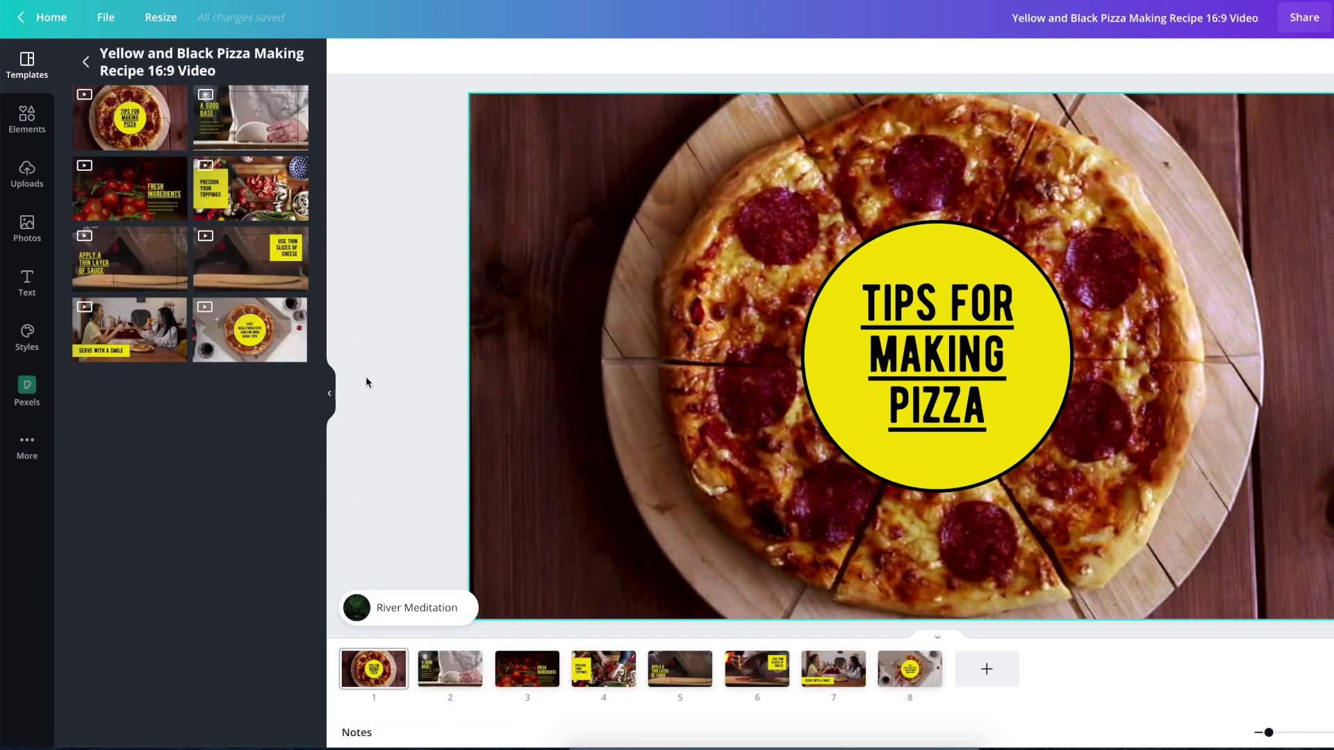
# Step: Bring up the QuickTime Player camera window over the pizza design and hide it again
pyautogui.click(801, 745)
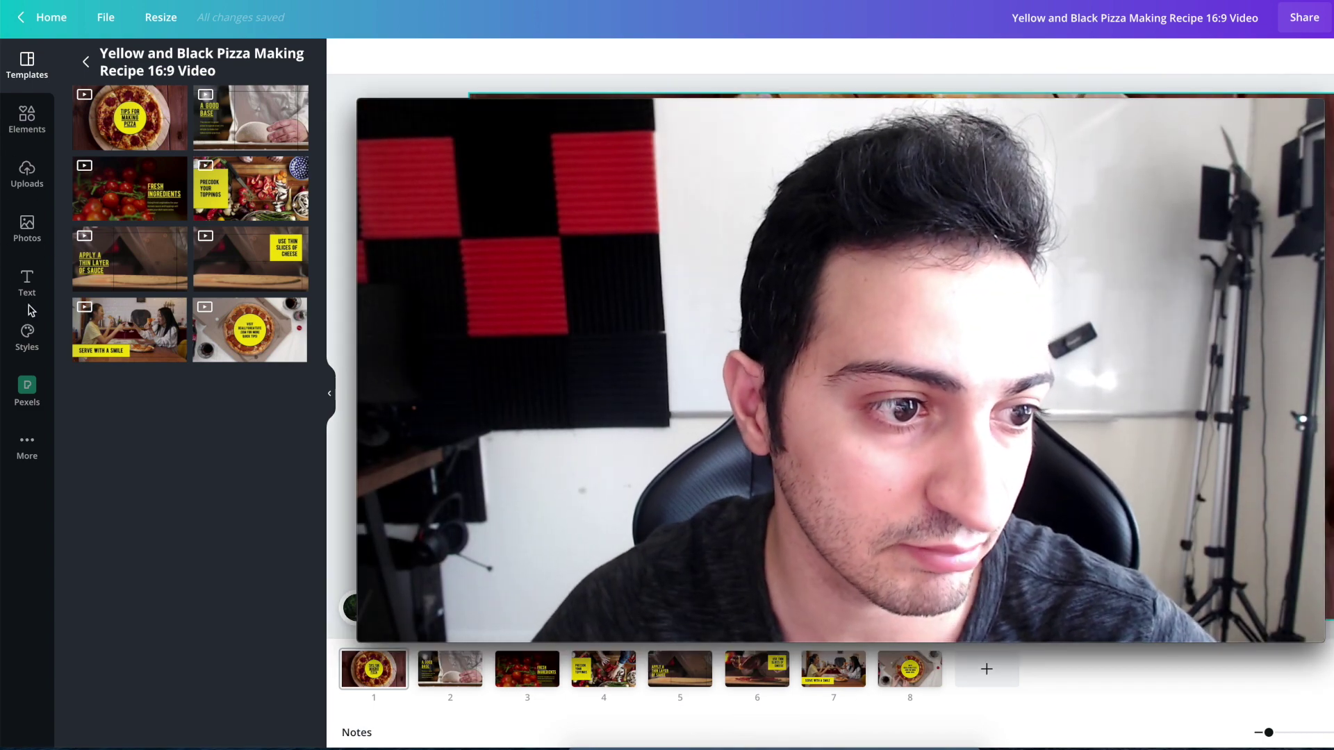
pyautogui.press('super+h')
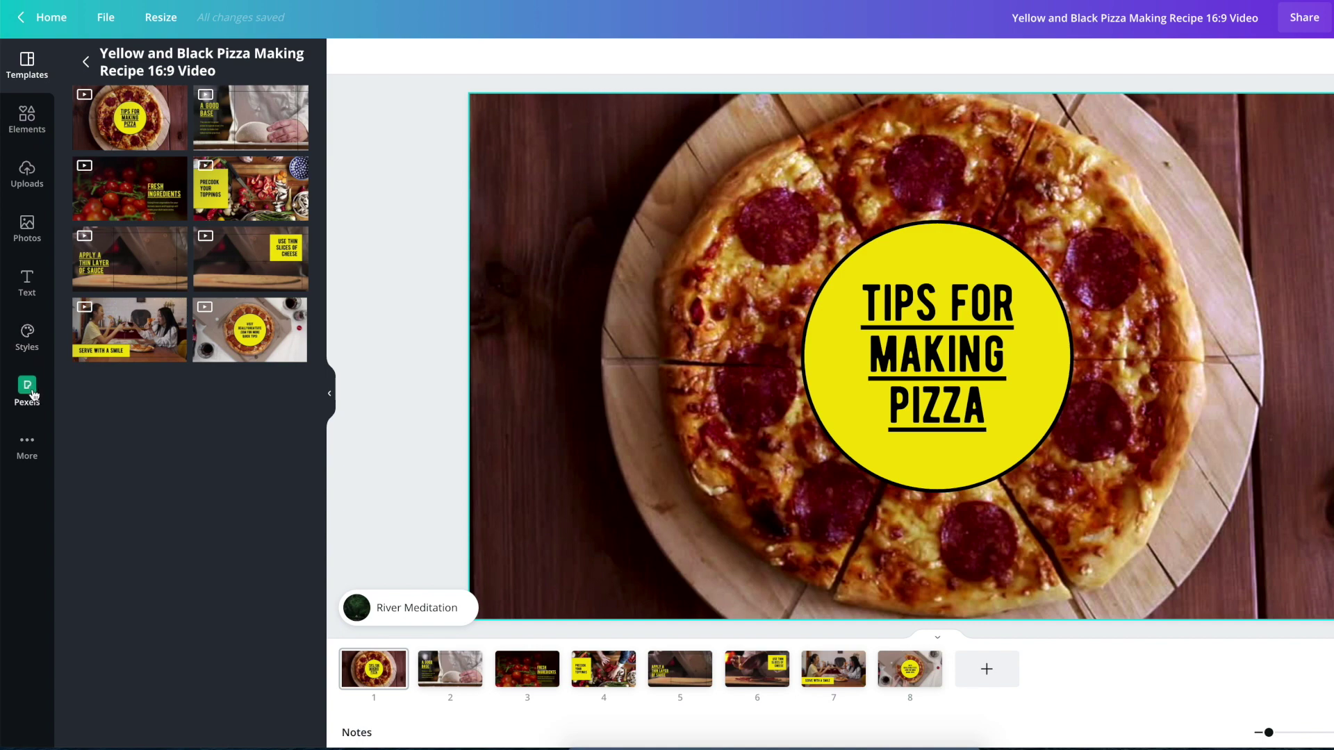
# Step: Replace the first page's pizza background with the 9.0-second beach clip from the recently used videos
pyautogui.click(27, 226)
pyautogui.click(27, 173)
pyautogui.click(28, 118)
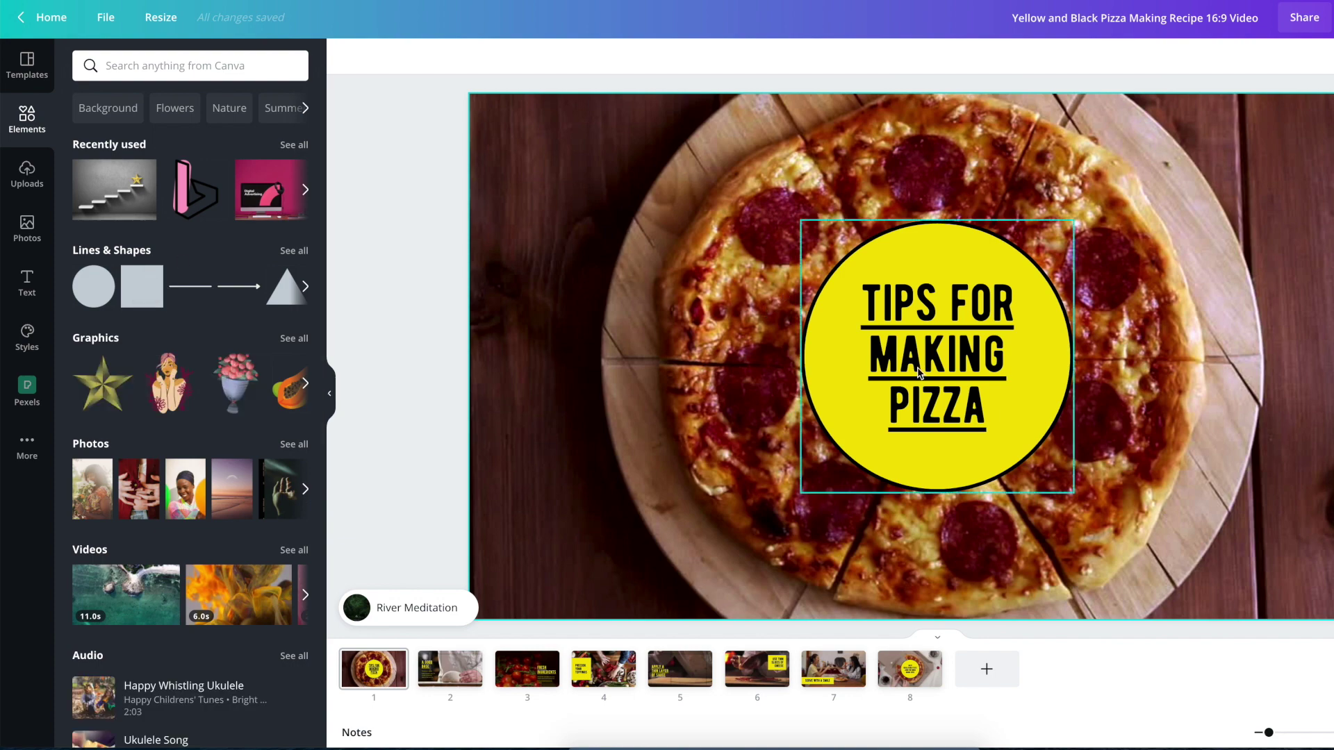
pyautogui.click(36, 449)
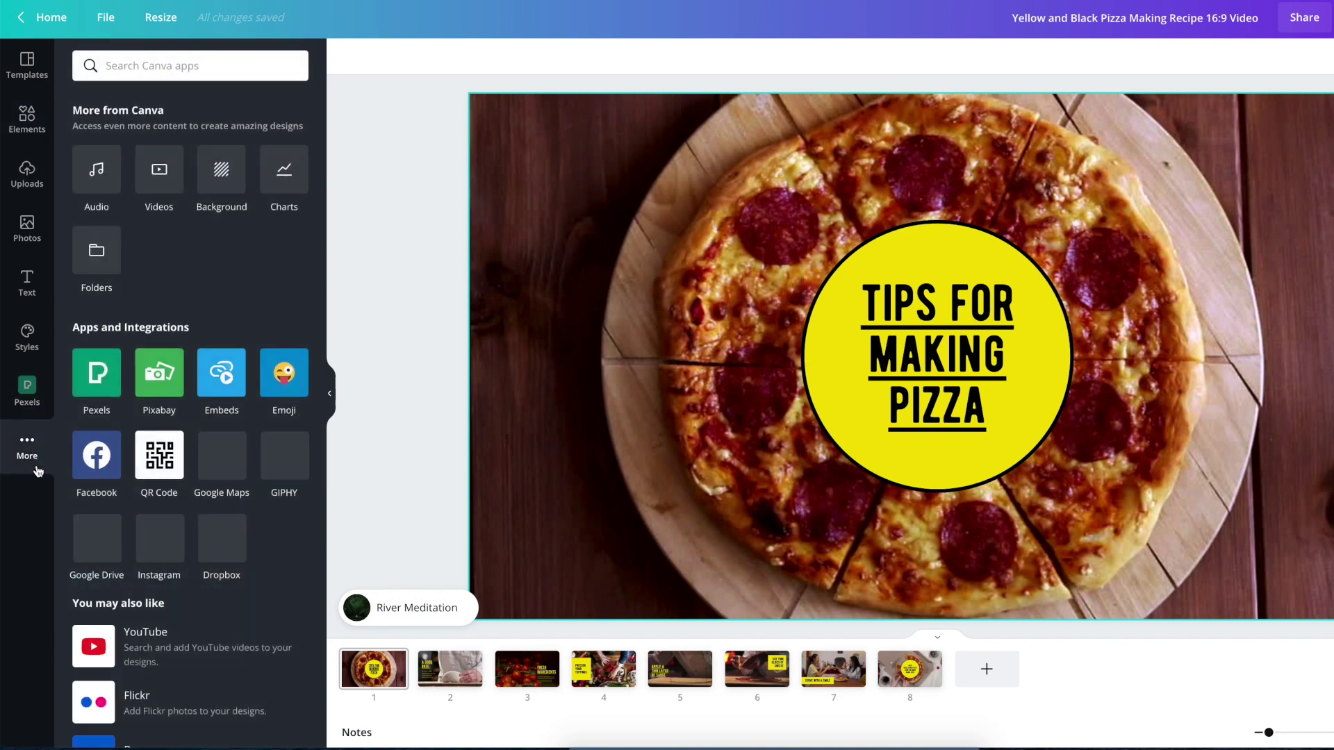
pyautogui.click(159, 172)
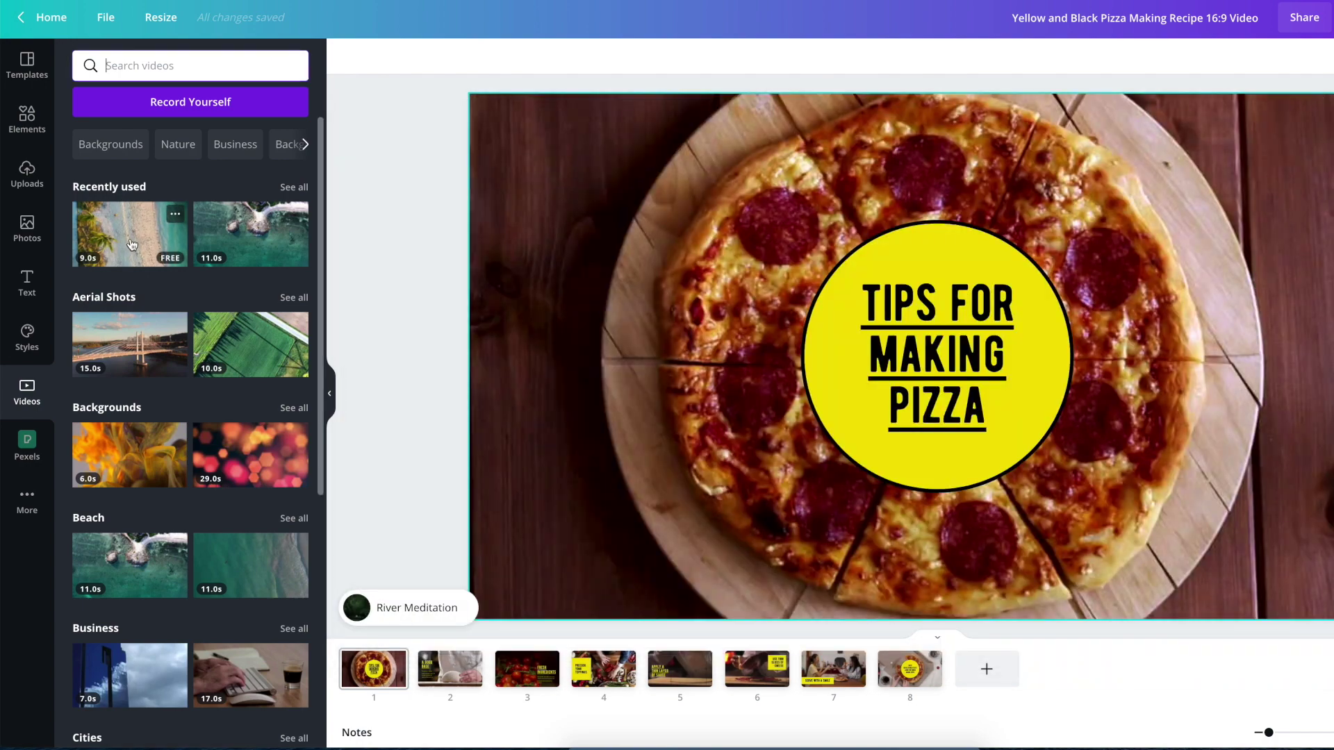
pyautogui.moveTo(134, 239); pyautogui.dragTo(512, 235)
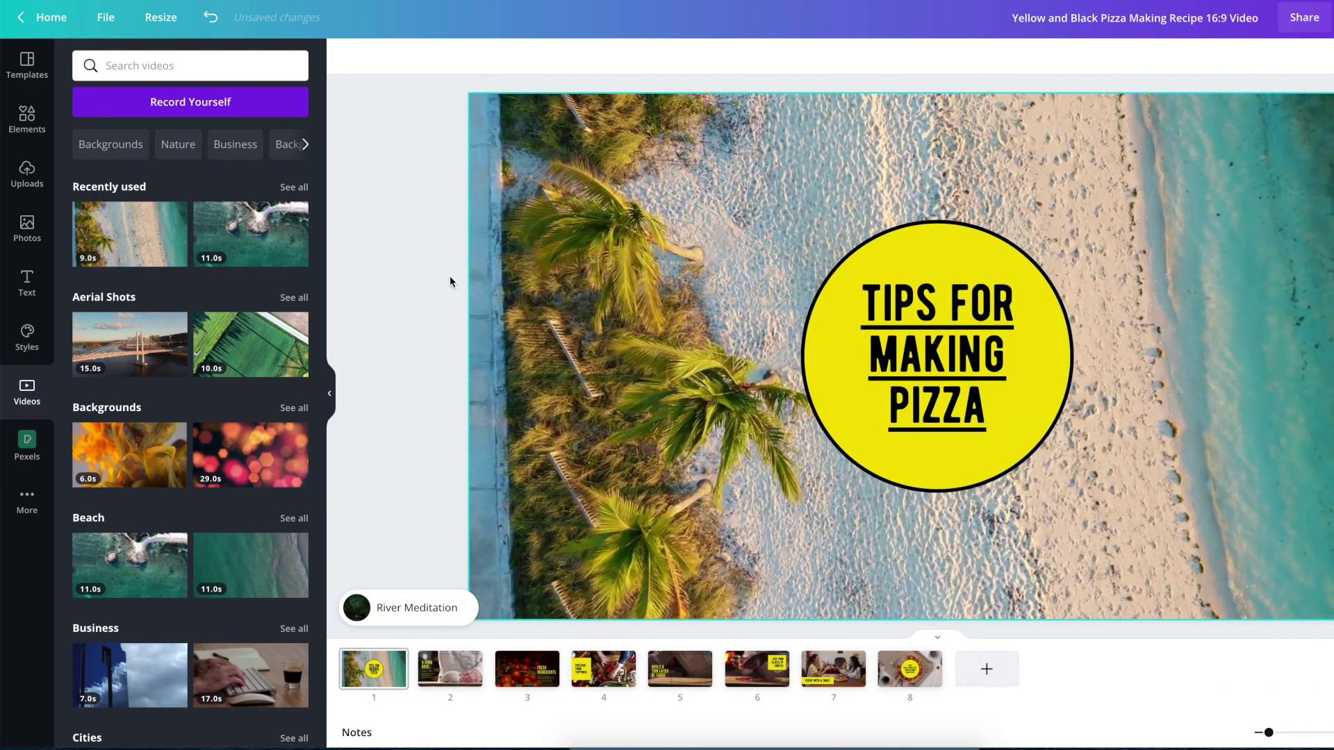
pyautogui.click(858, 373)
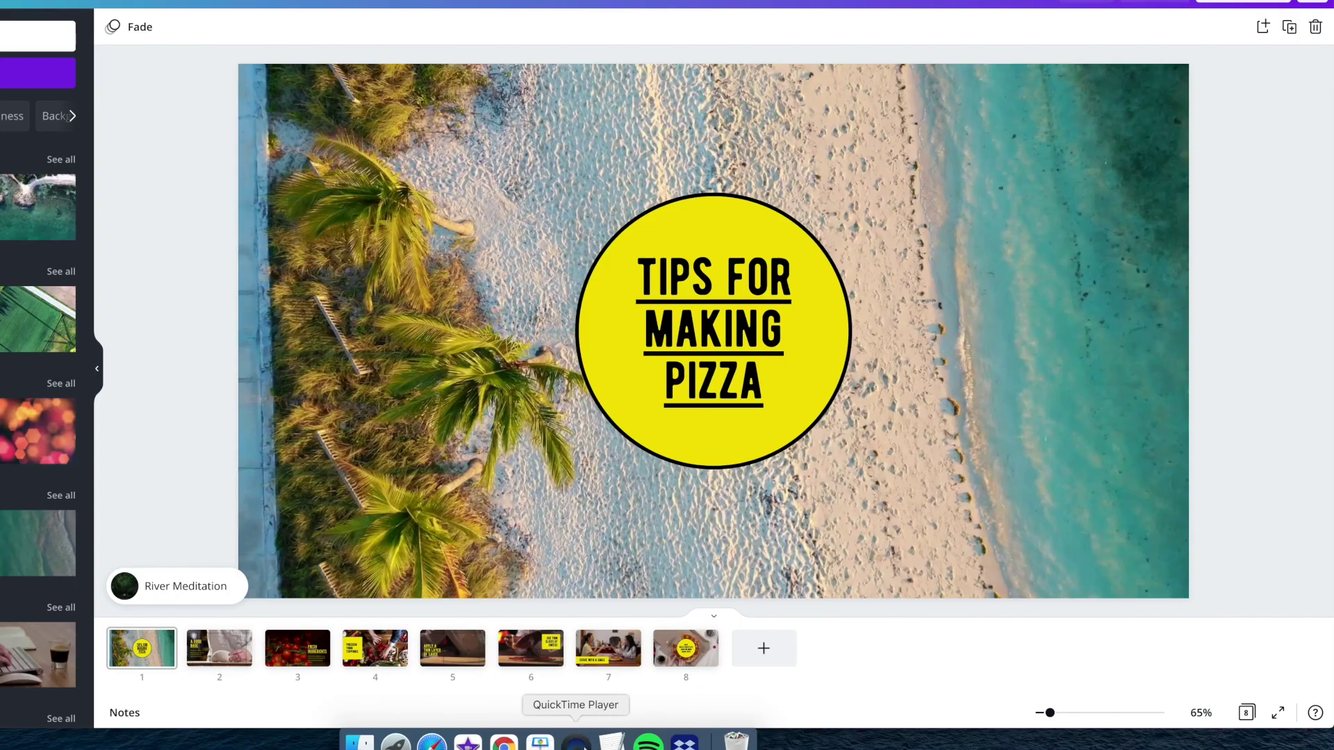
# Step: Switch to the Top Level Affiliate channel on YouTube and show its full list of uploaded videos
pyautogui.click(577, 739)
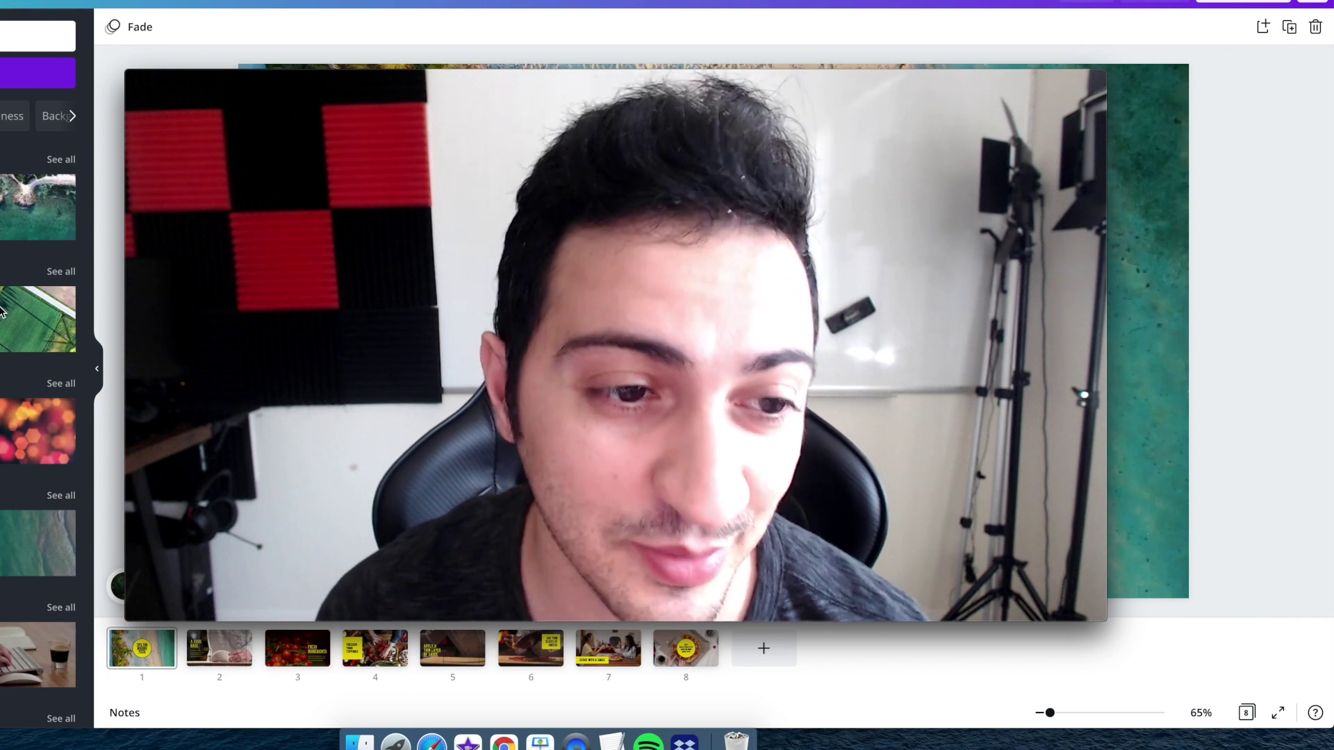
pyautogui.scroll(-1, 2, 310)
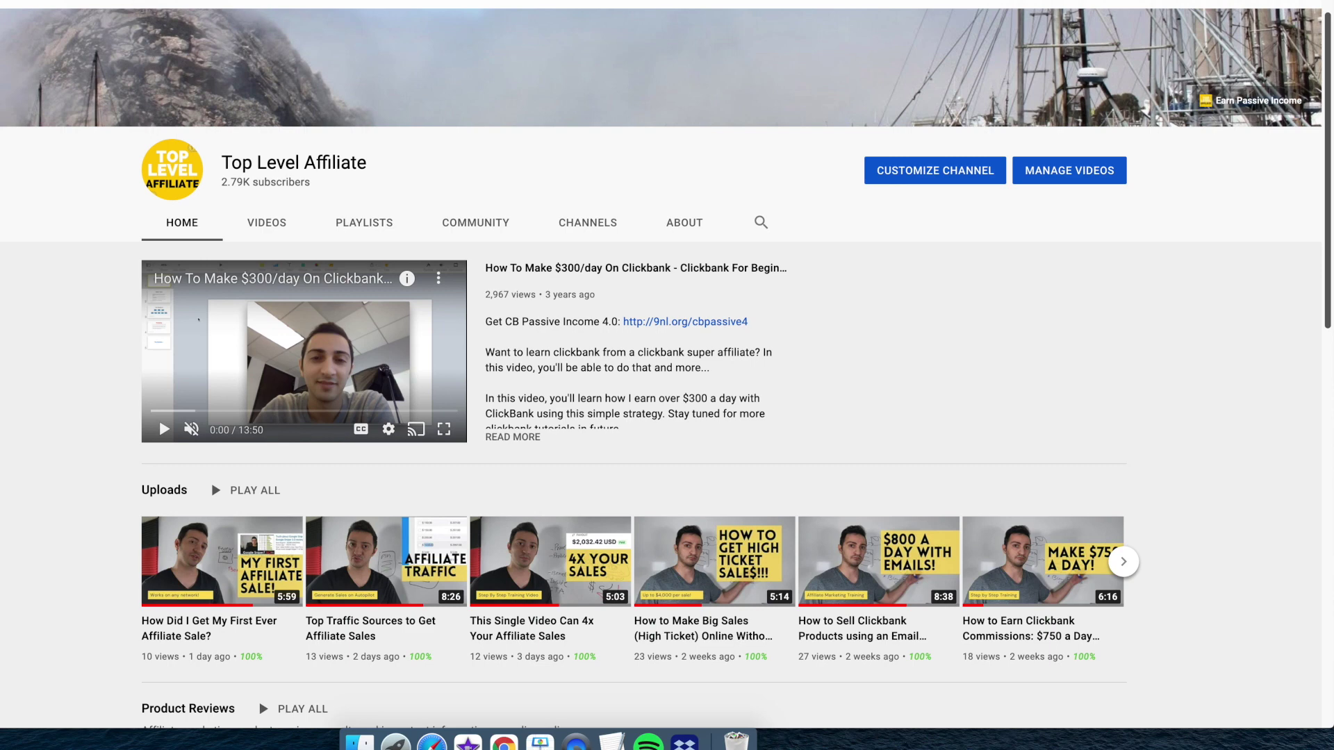
pyautogui.scroll(-3, 89, 522)
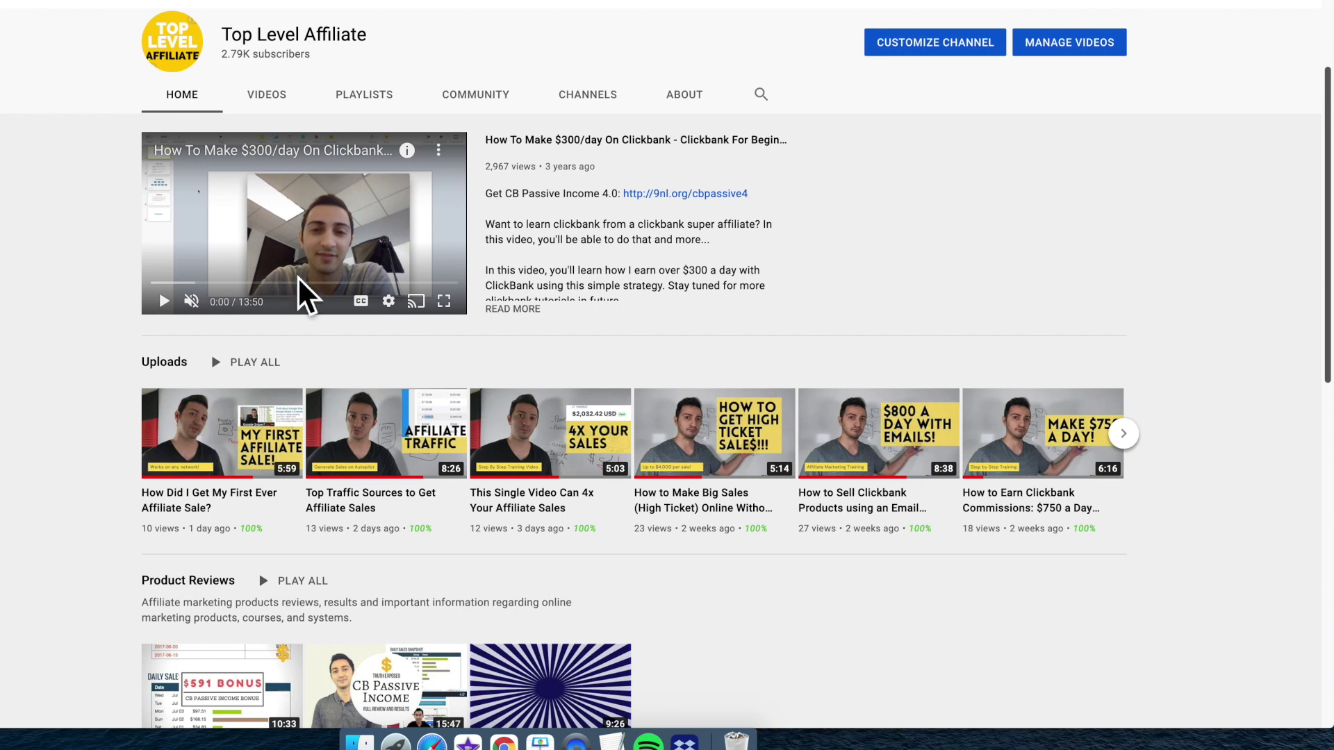
pyautogui.click(264, 95)
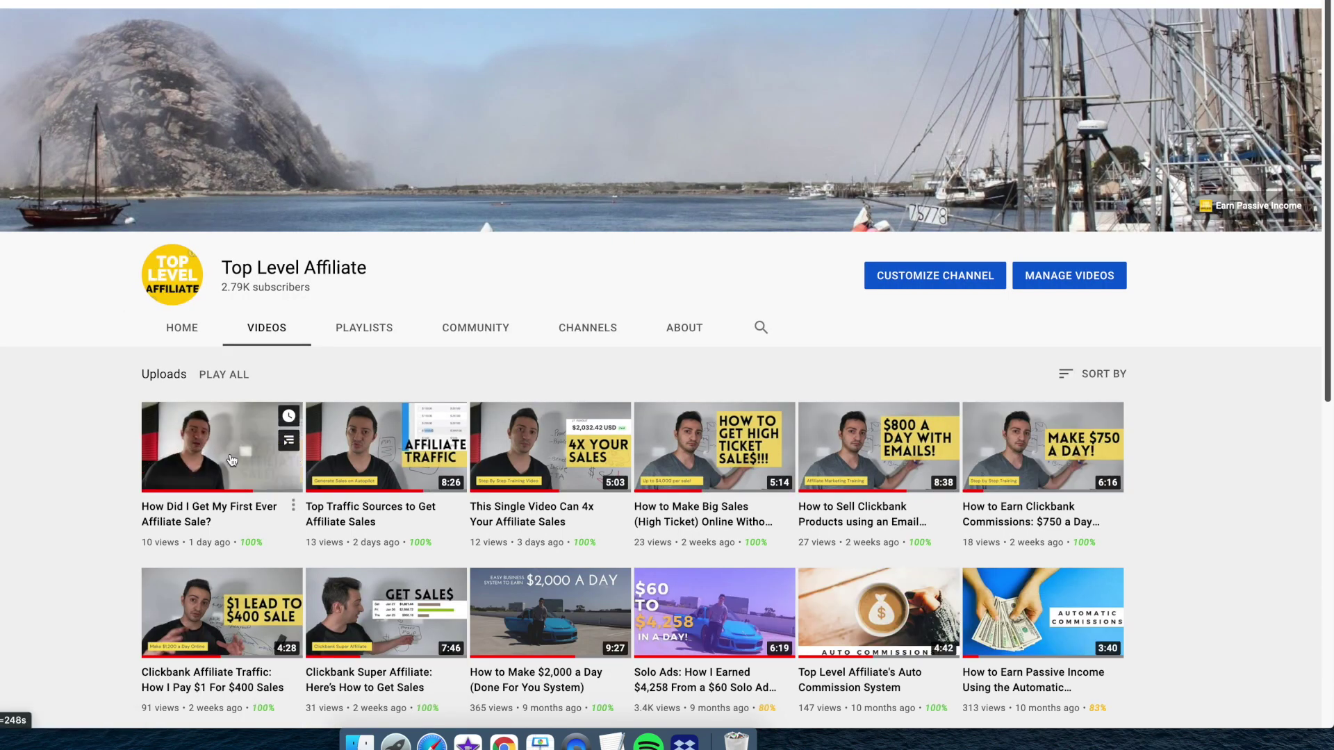
# Step: Bring up the QuickTime Player camera window and move it up over the channel banner
pyautogui.click(575, 741)
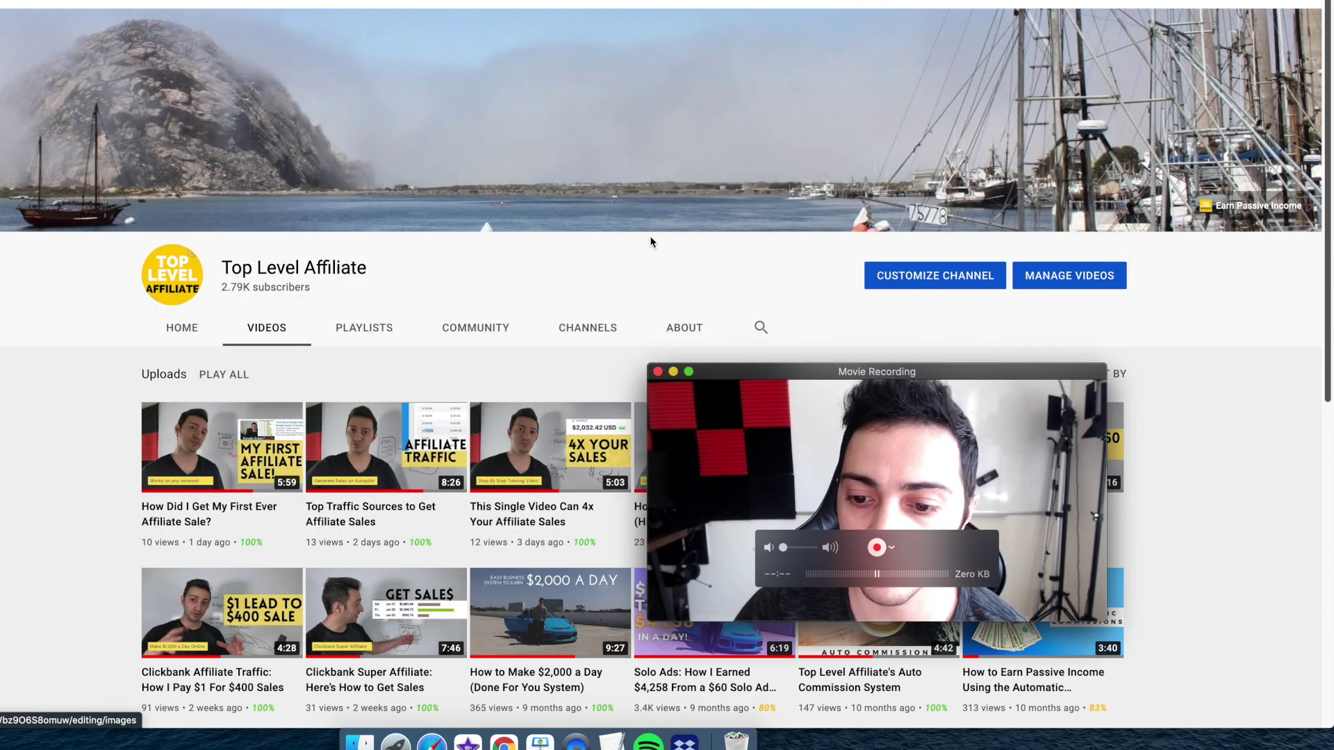
pyautogui.moveTo(724, 417); pyautogui.dragTo(857, 176)
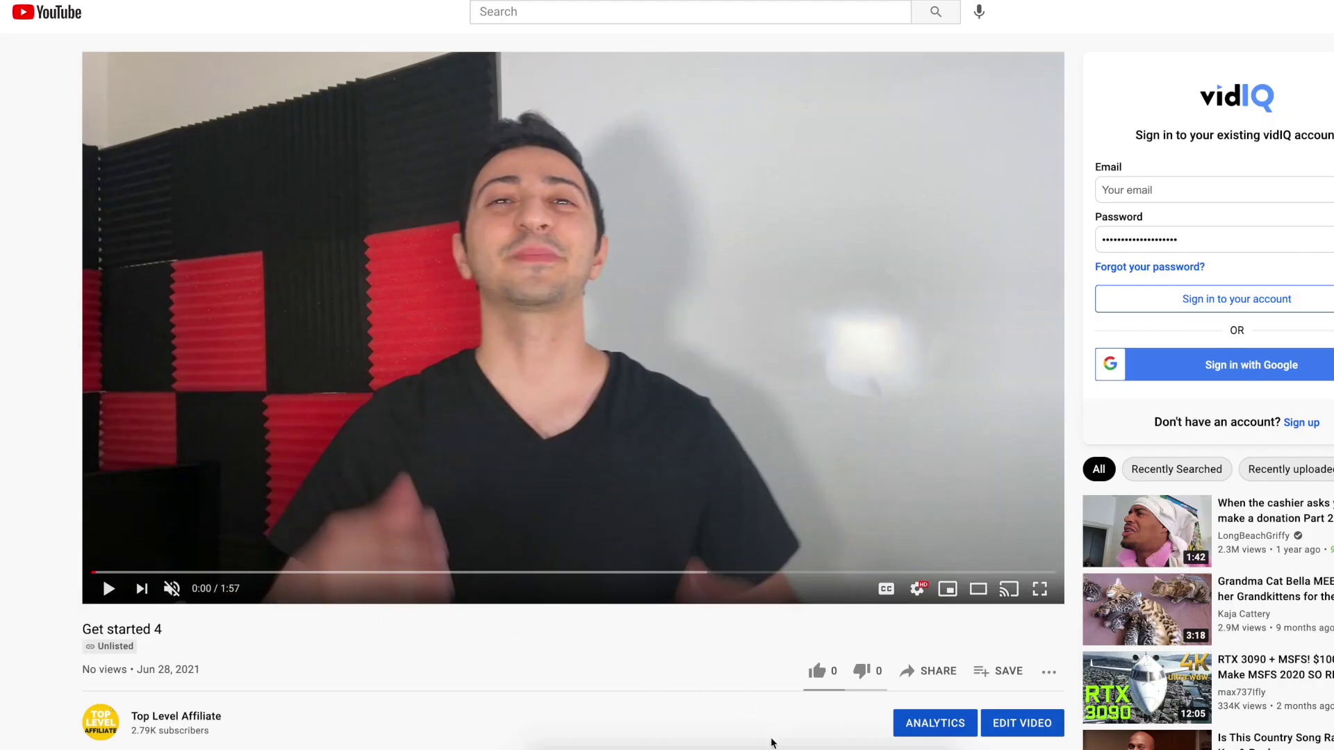
# Step: Play the Get started 4 video, skip ahead to about 0:37 and pause it
pyautogui.click(109, 588)
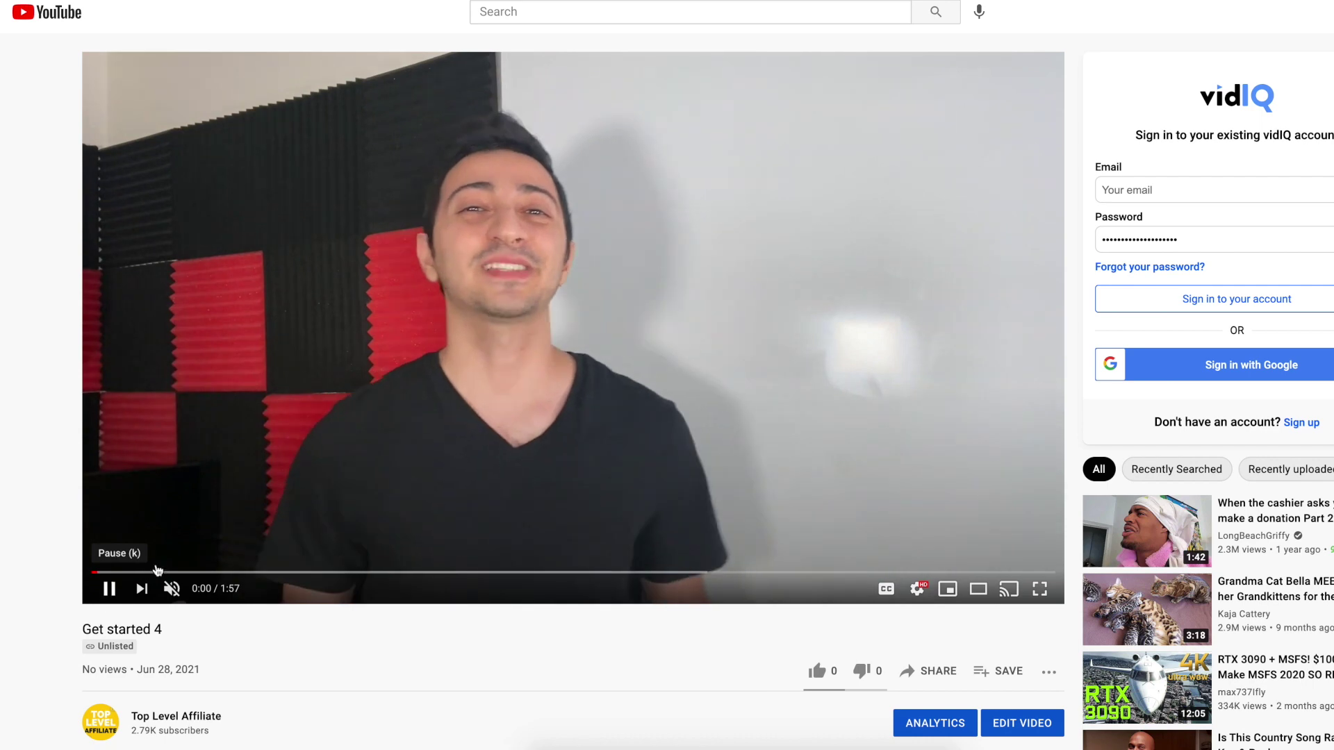
pyautogui.click(188, 572)
pyautogui.click(405, 572)
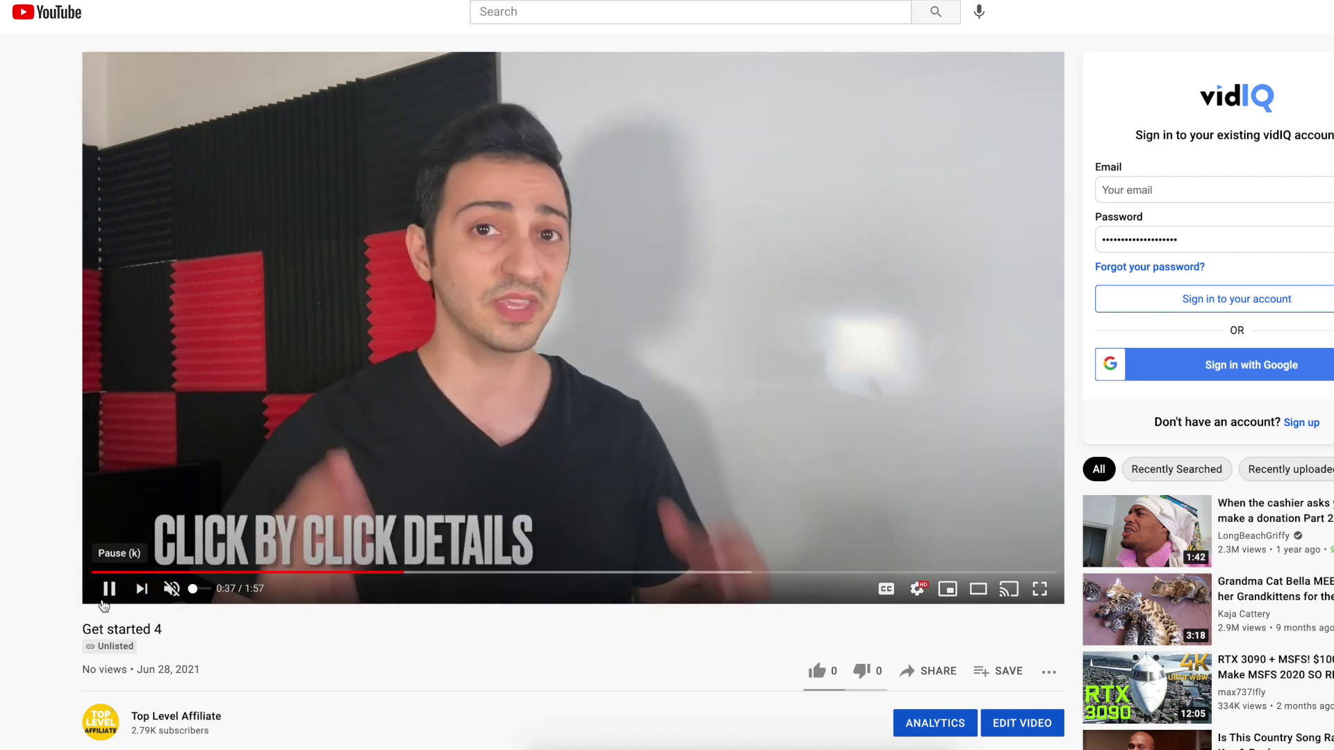
pyautogui.click(402, 278)
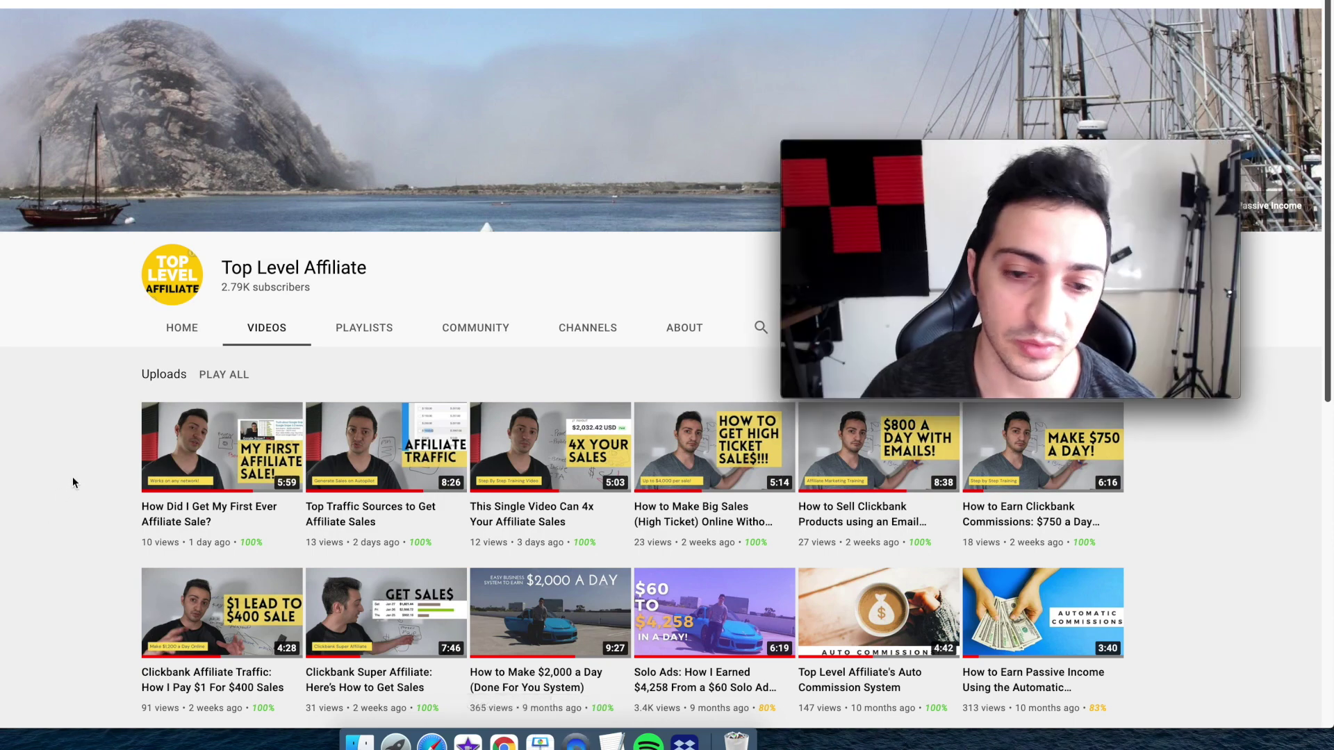
# Step: Copy the link of the channel video How to Earn Clickbank Commissions: $750 a Day on Clickbank
pyautogui.scroll(-2, 71, 474)
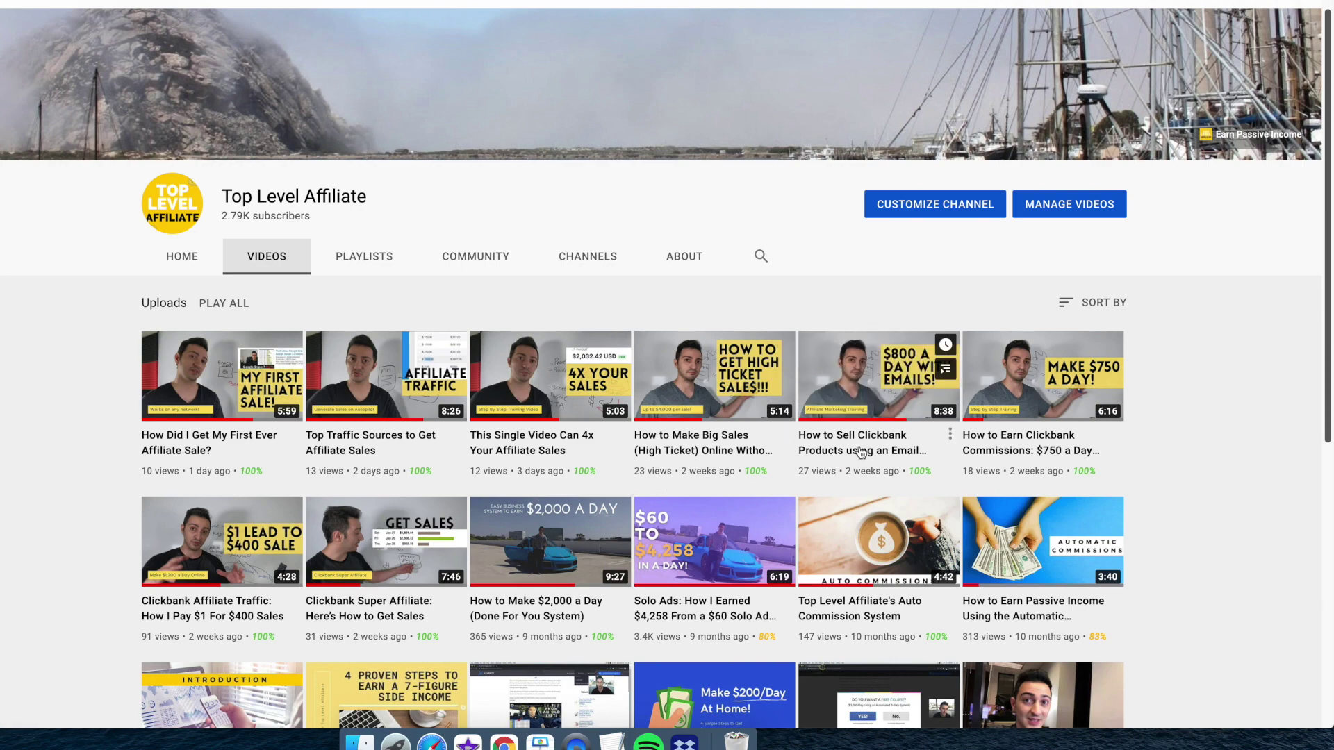
pyautogui.tripleClick(982, 452)
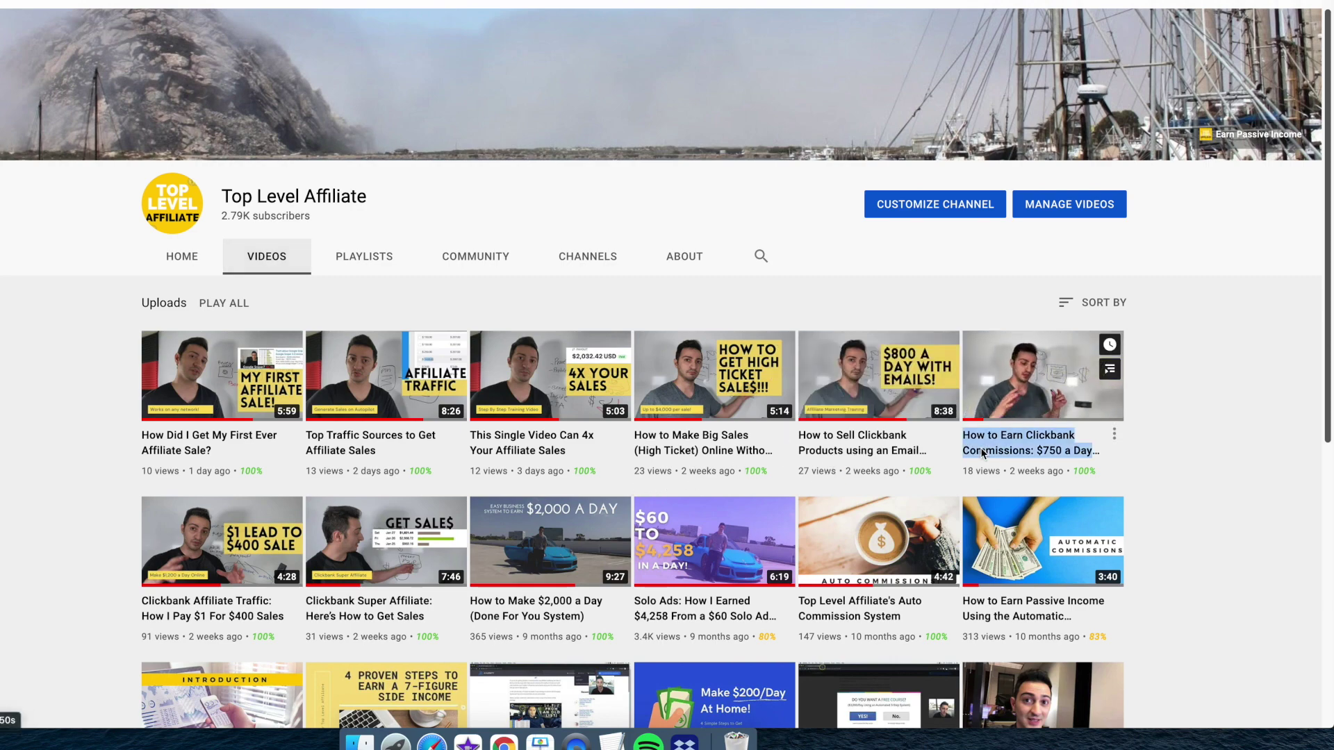
pyautogui.rightClick(983, 452)
pyautogui.click(924, 544)
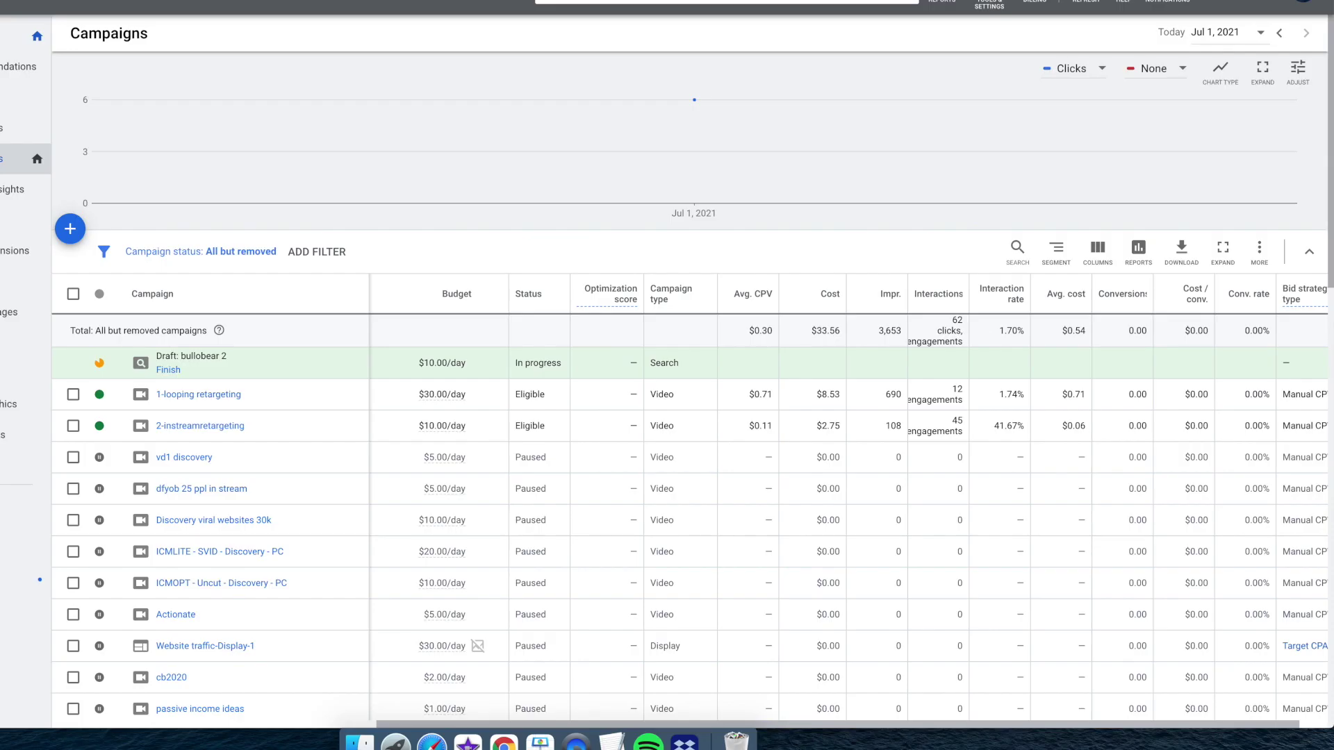
# Step: Open the Audience manager of the Google Ads account from the campaigns overview
pyautogui.click(576, 741)
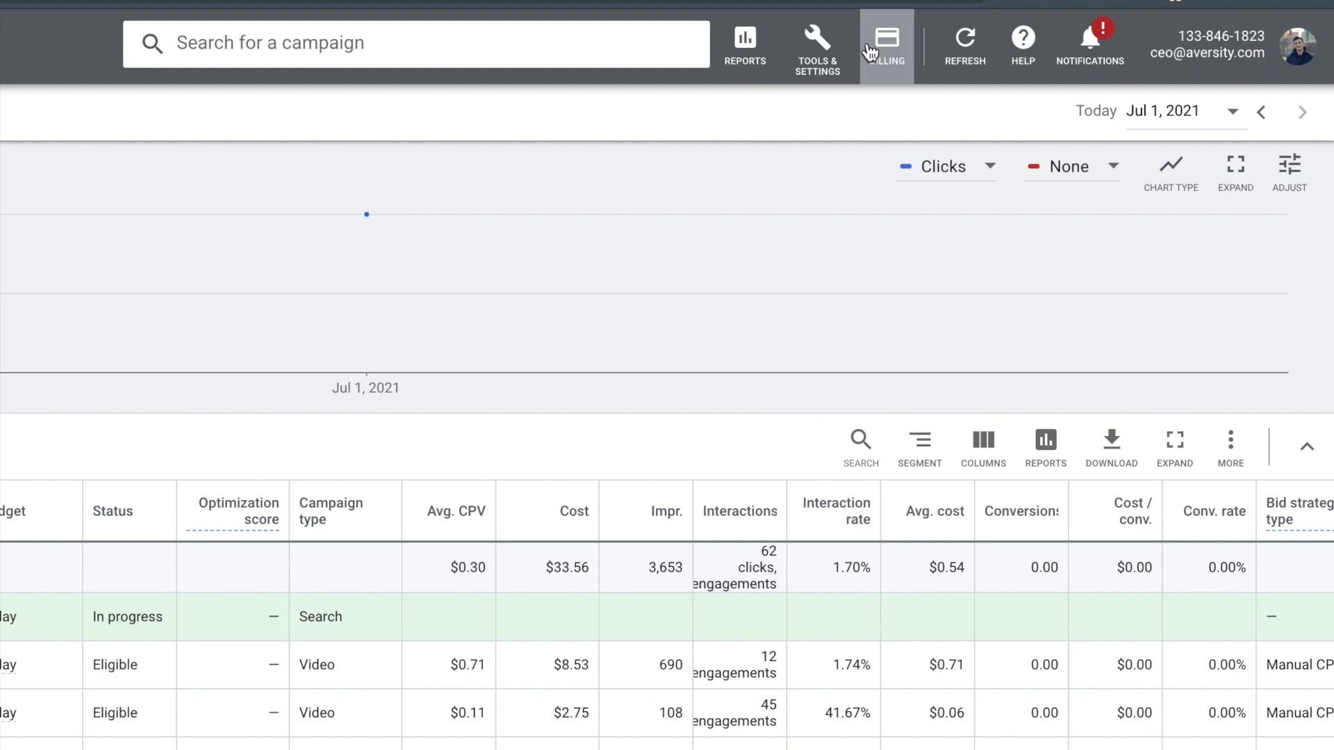
pyautogui.click(817, 46)
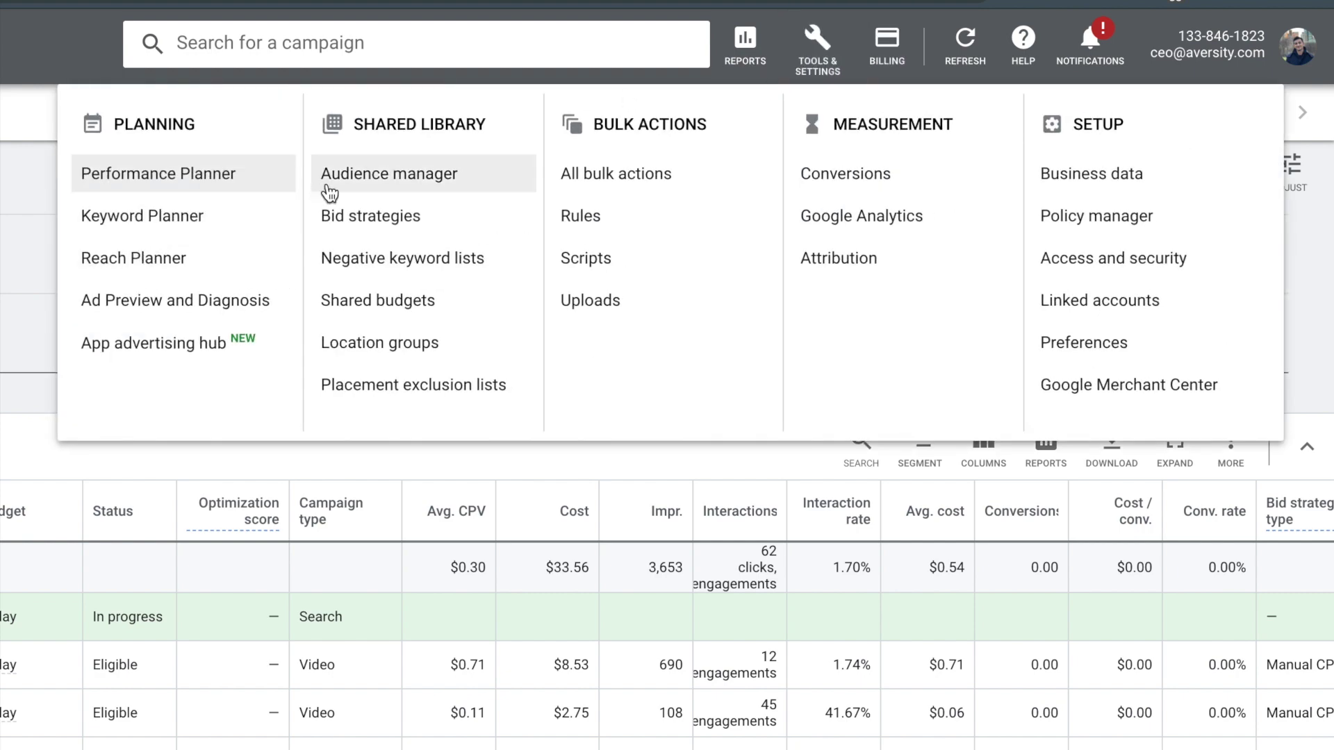
pyautogui.click(381, 184)
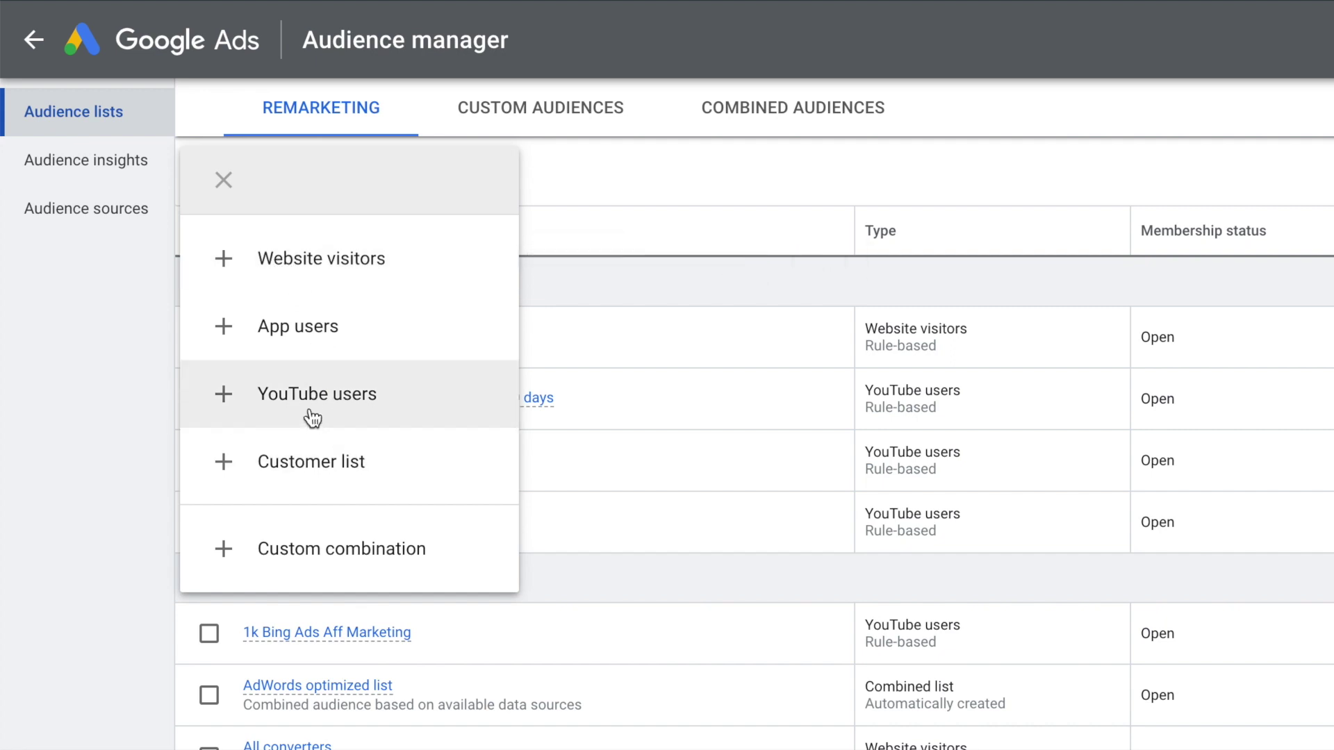
# Step: Start a YouTube users audience named TLA Video 1 with its list members set to Viewed certain videos
pyautogui.click(340, 403)
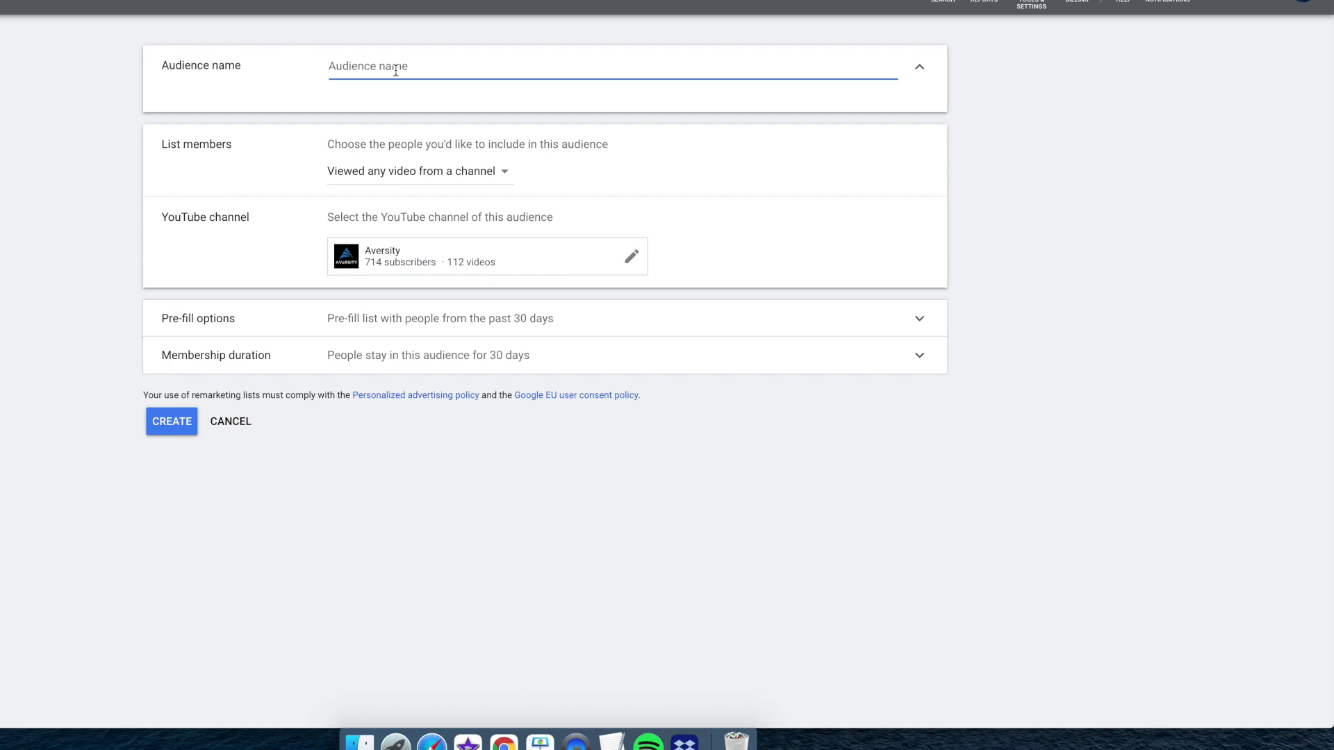
pyautogui.click(415, 180)
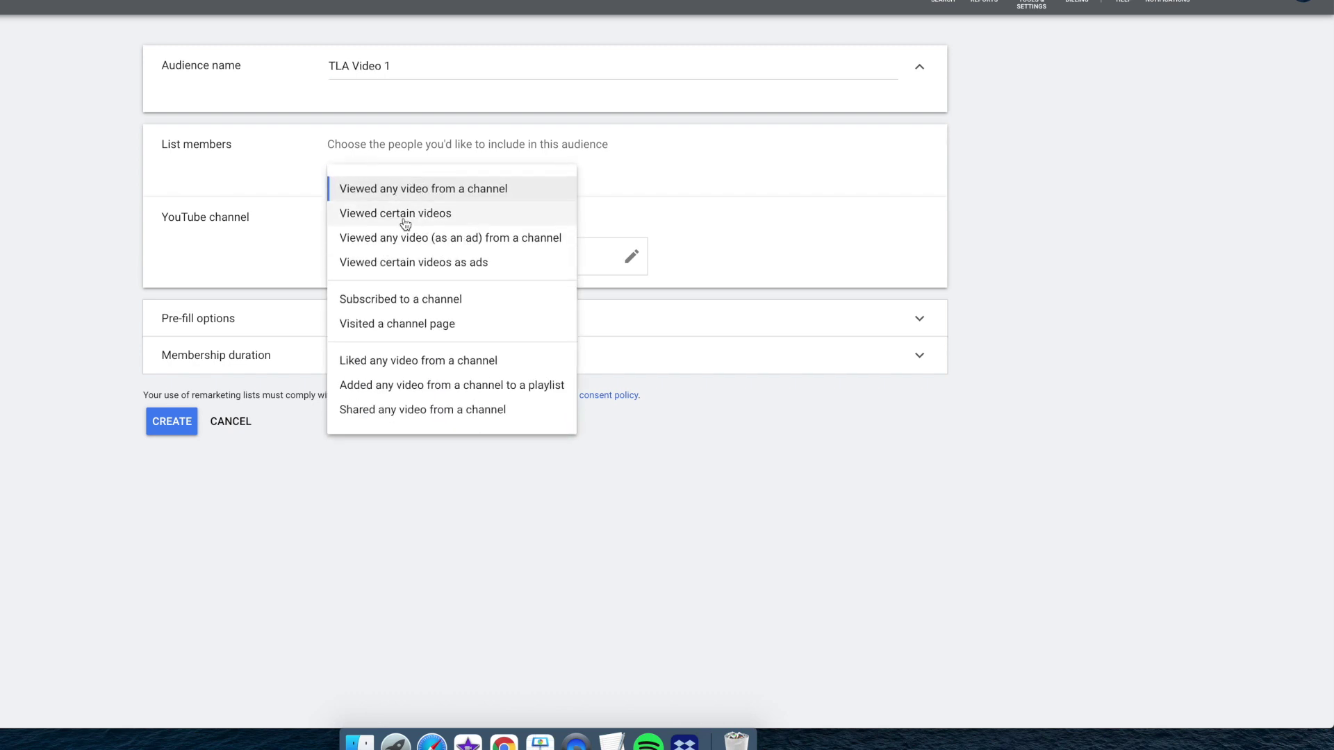
pyautogui.click(404, 214)
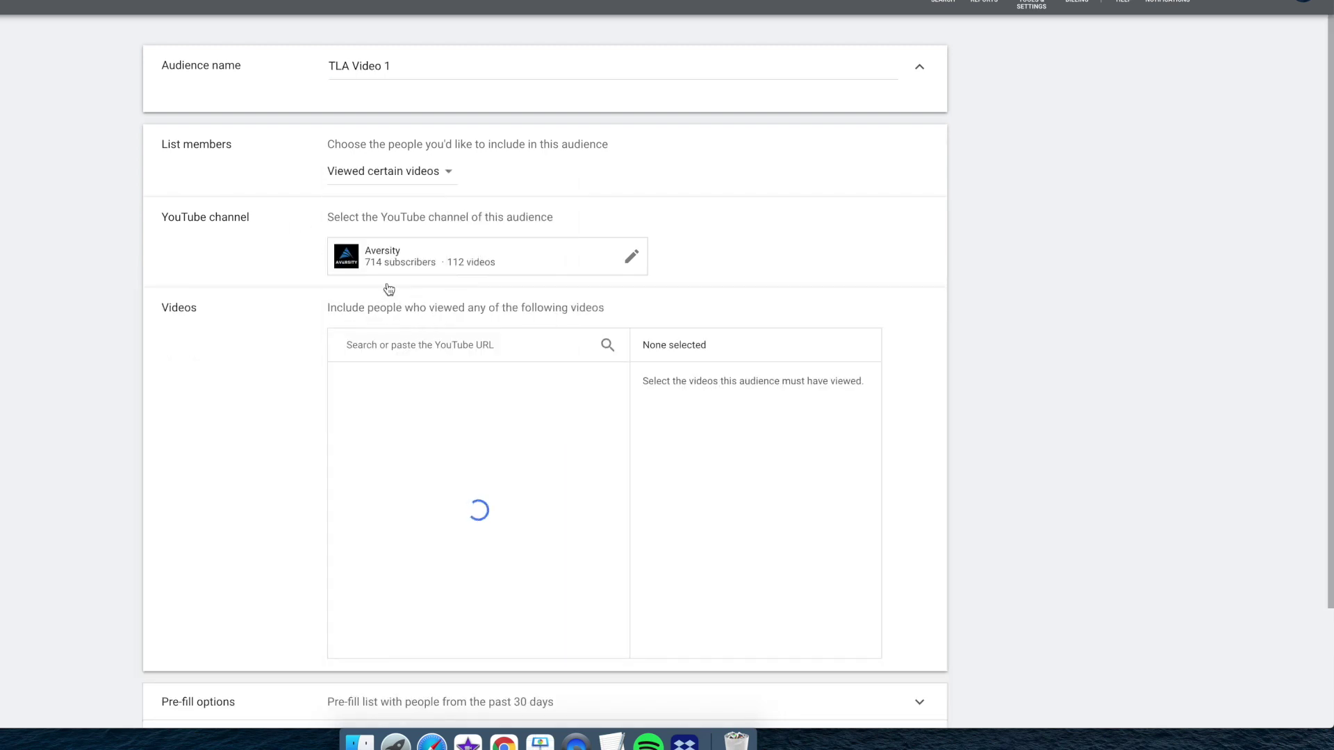
# Step: Select the Top Level Affiliate channel and include the $750 a Day Clickbank video by pasting its copied URL
pyautogui.click(387, 263)
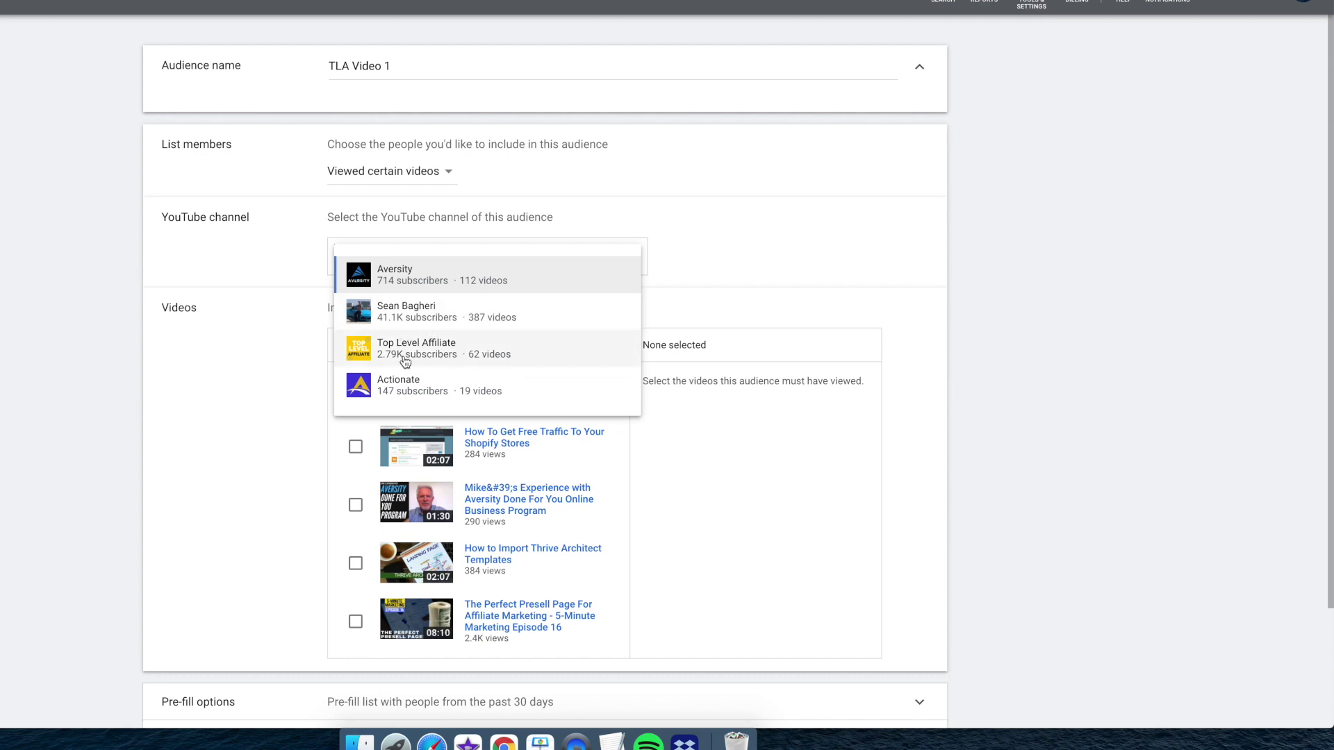
pyautogui.click(406, 356)
pyautogui.click(410, 345)
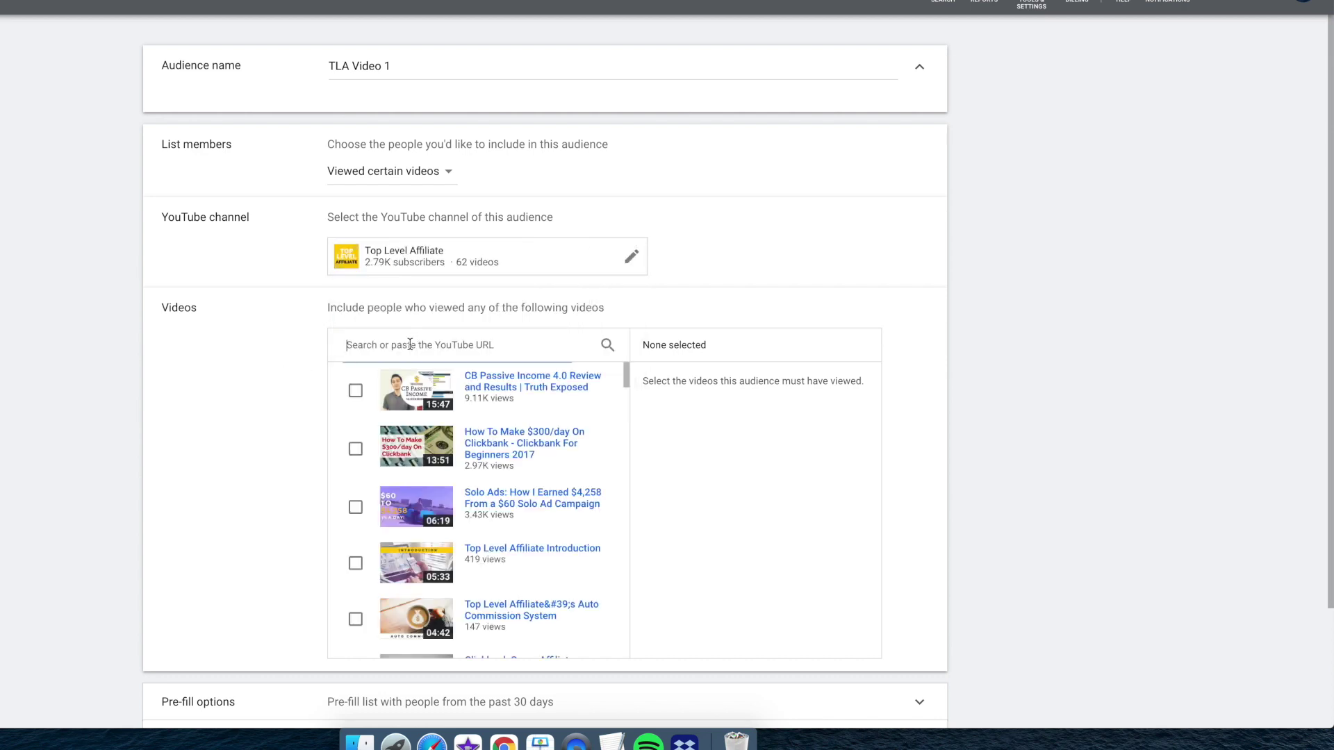
pyautogui.press('super+v')
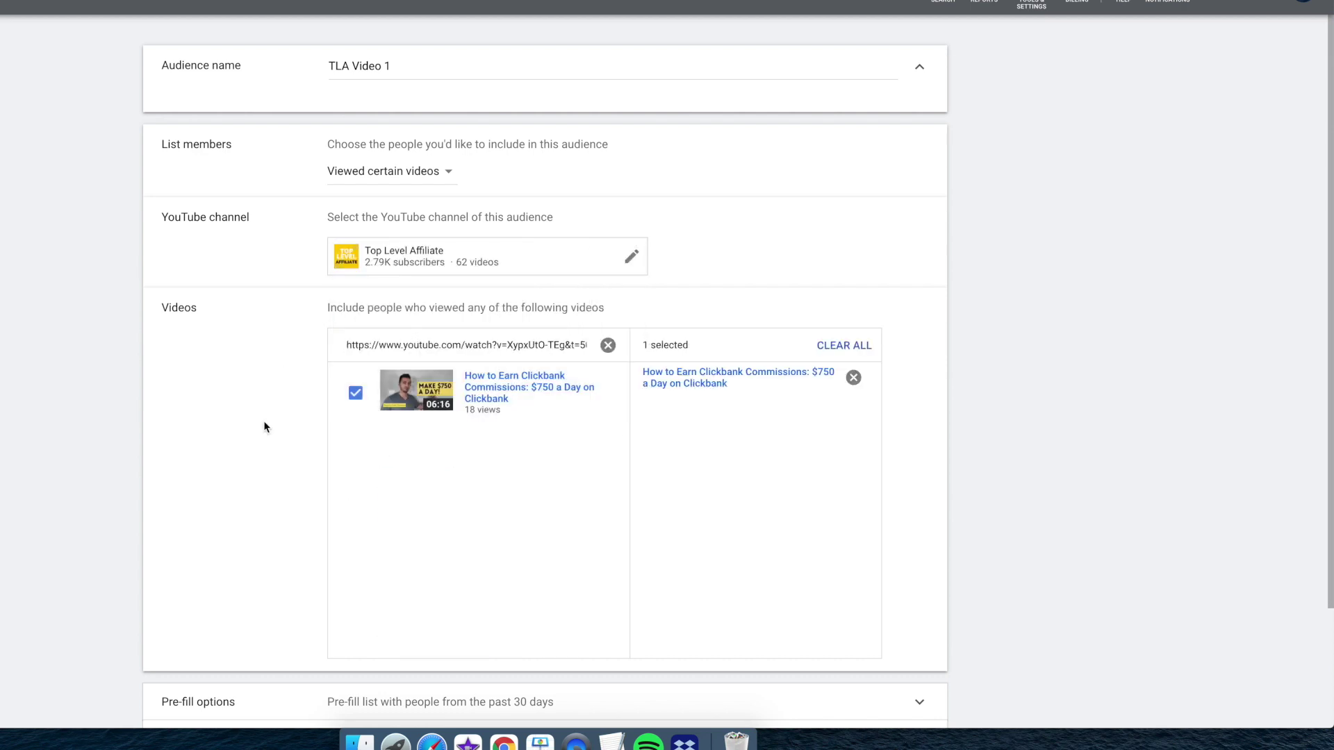
# Step: Expand the audience's pre-fill options and membership duration settings to review them
pyautogui.scroll(-3, 252, 463)
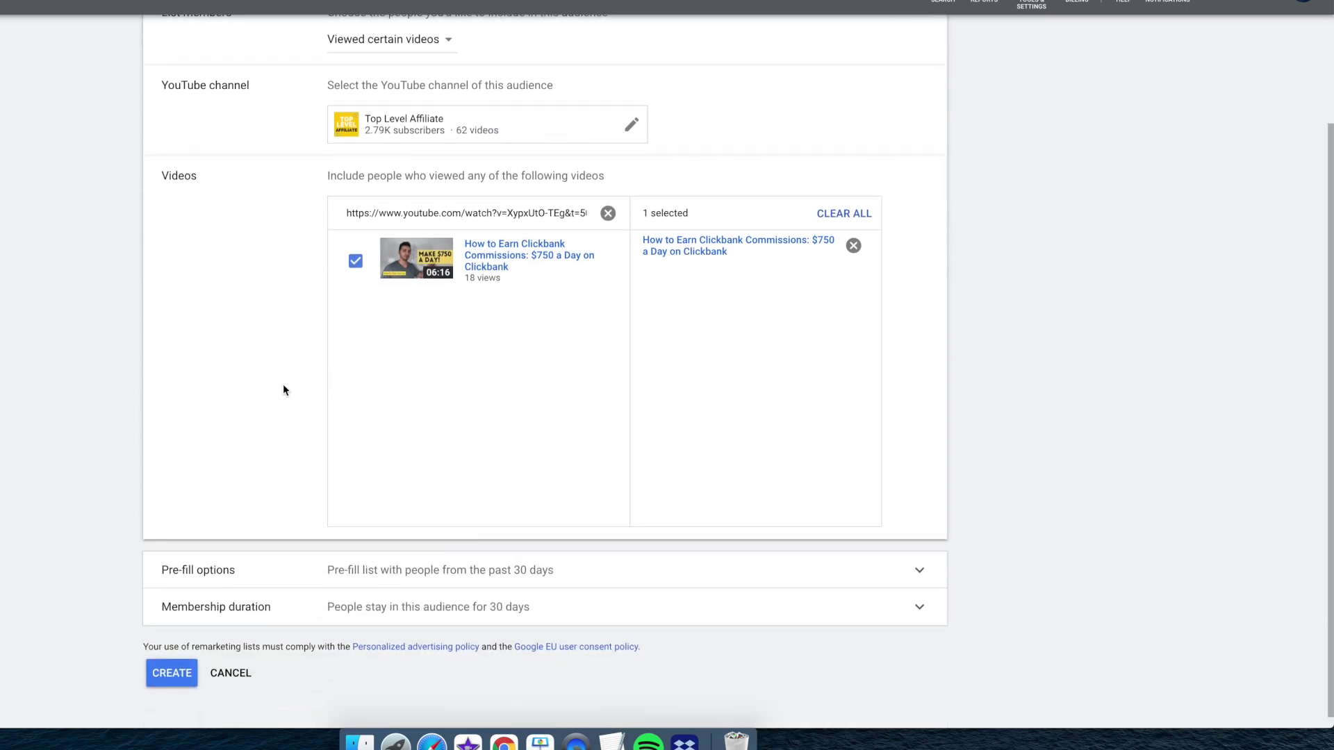
pyautogui.scroll(3, 322, 435)
pyautogui.scroll(-3, 322, 434)
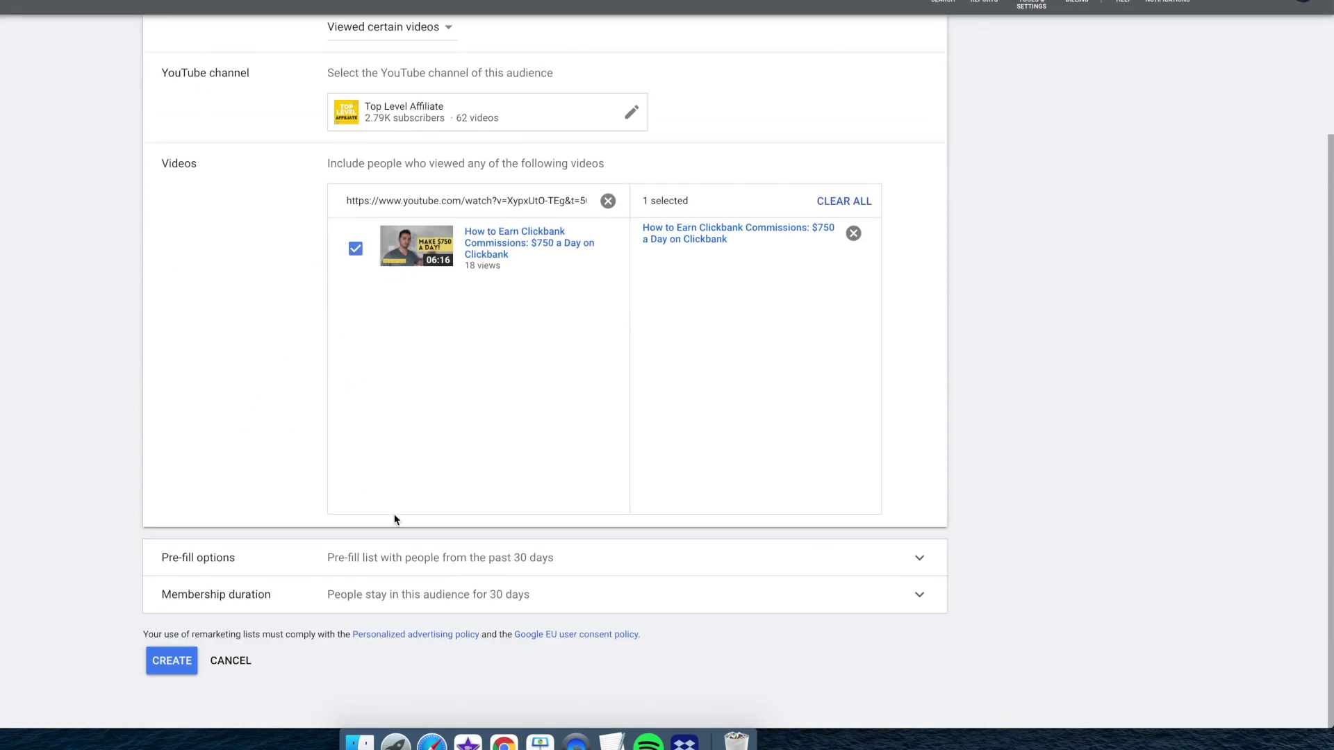
pyautogui.click(222, 555)
pyautogui.click(381, 602)
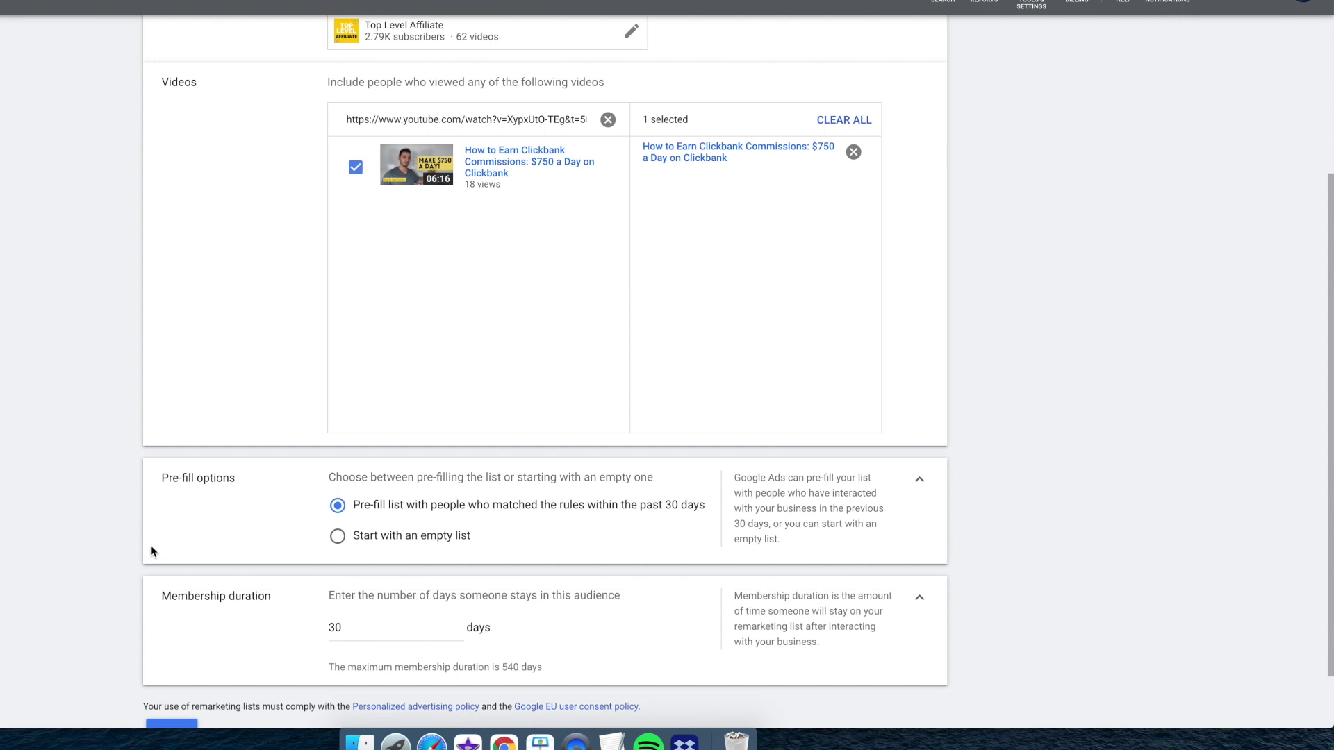
# Step: Create the TLA Video 1 audience with the current settings
pyautogui.scroll(-2, 152, 545)
pyautogui.click(172, 660)
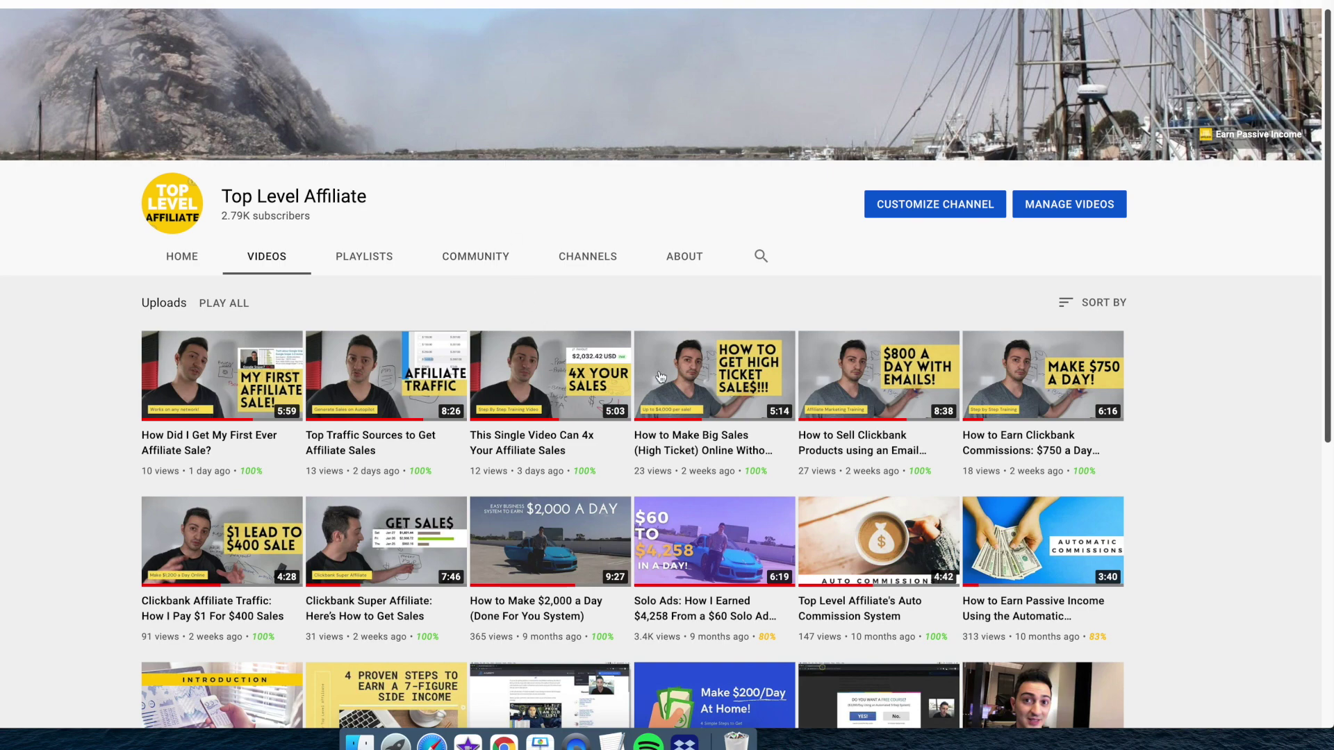
# Step: Switch to the channel's YouTube videos page and copy the link of This Single Video Can 4x Your Affiliate Sales
pyautogui.moveTo(736, 531)
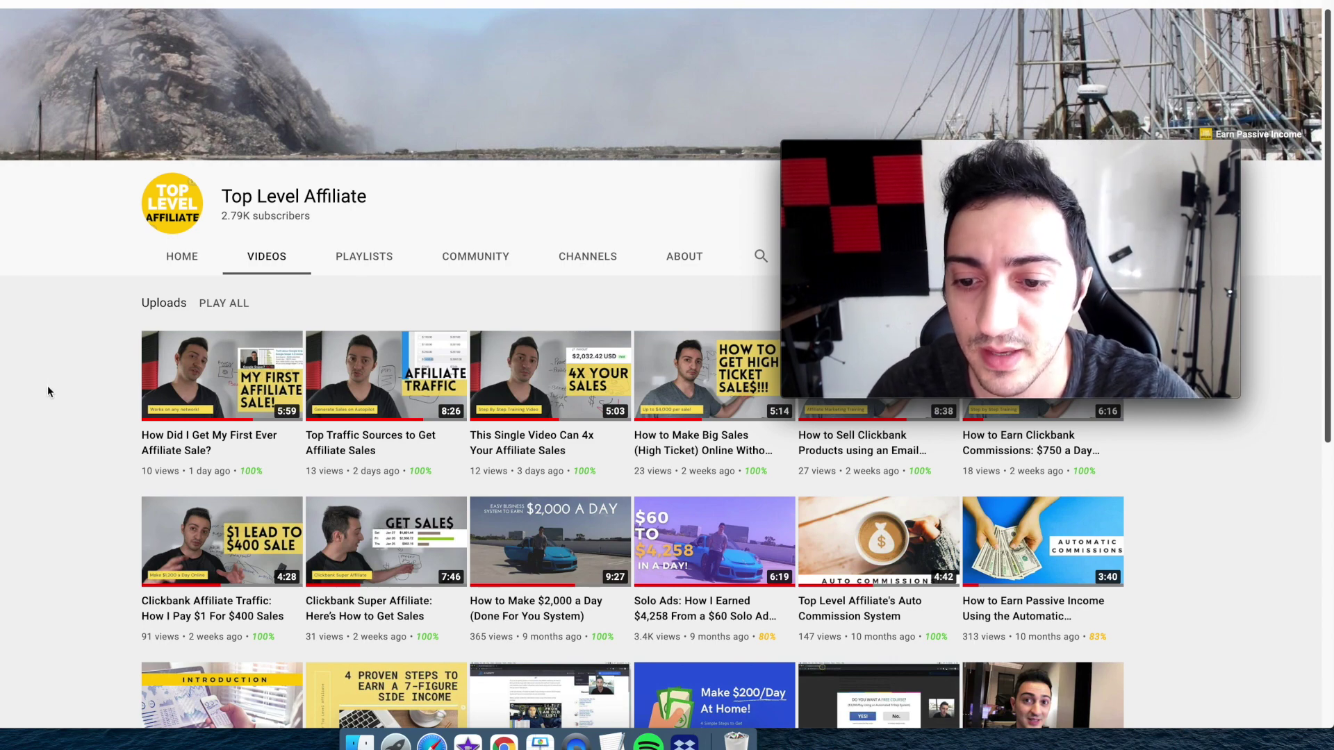
pyautogui.moveTo(631, 460)
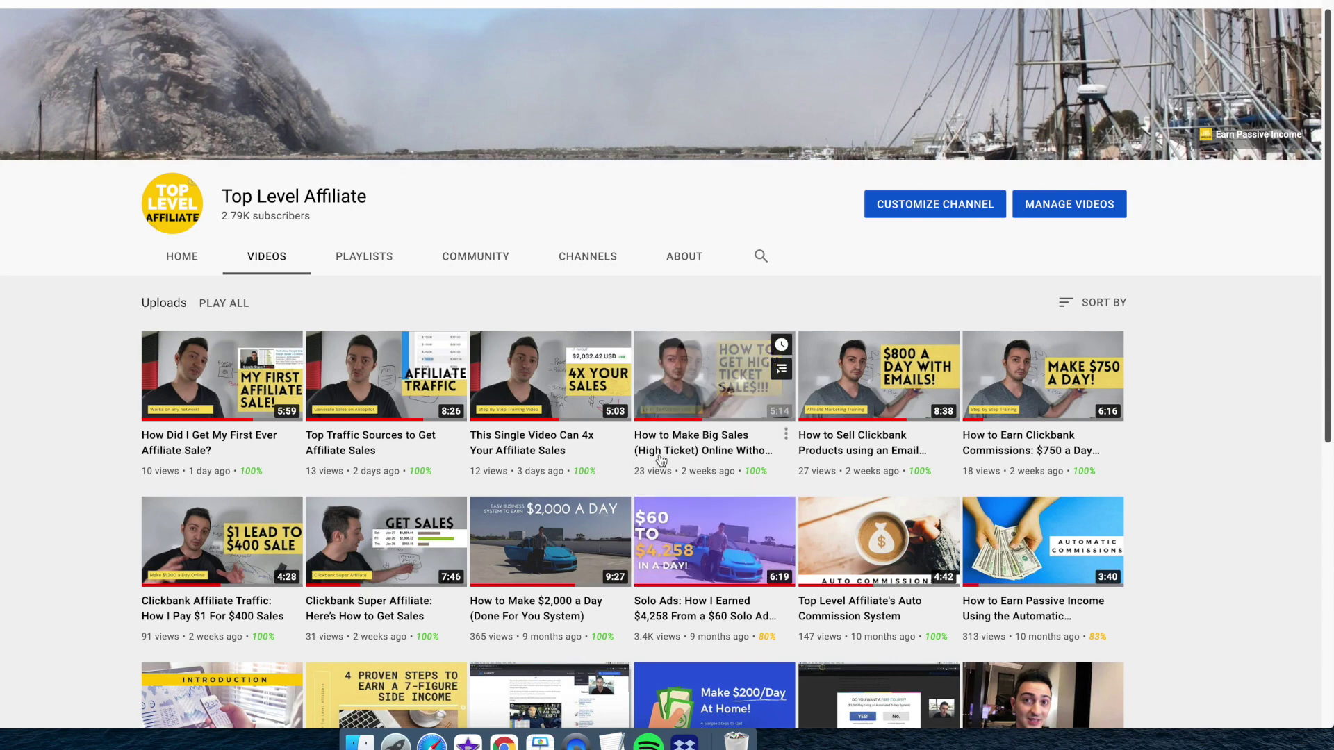
pyautogui.rightClick(471, 431)
pyautogui.click(542, 543)
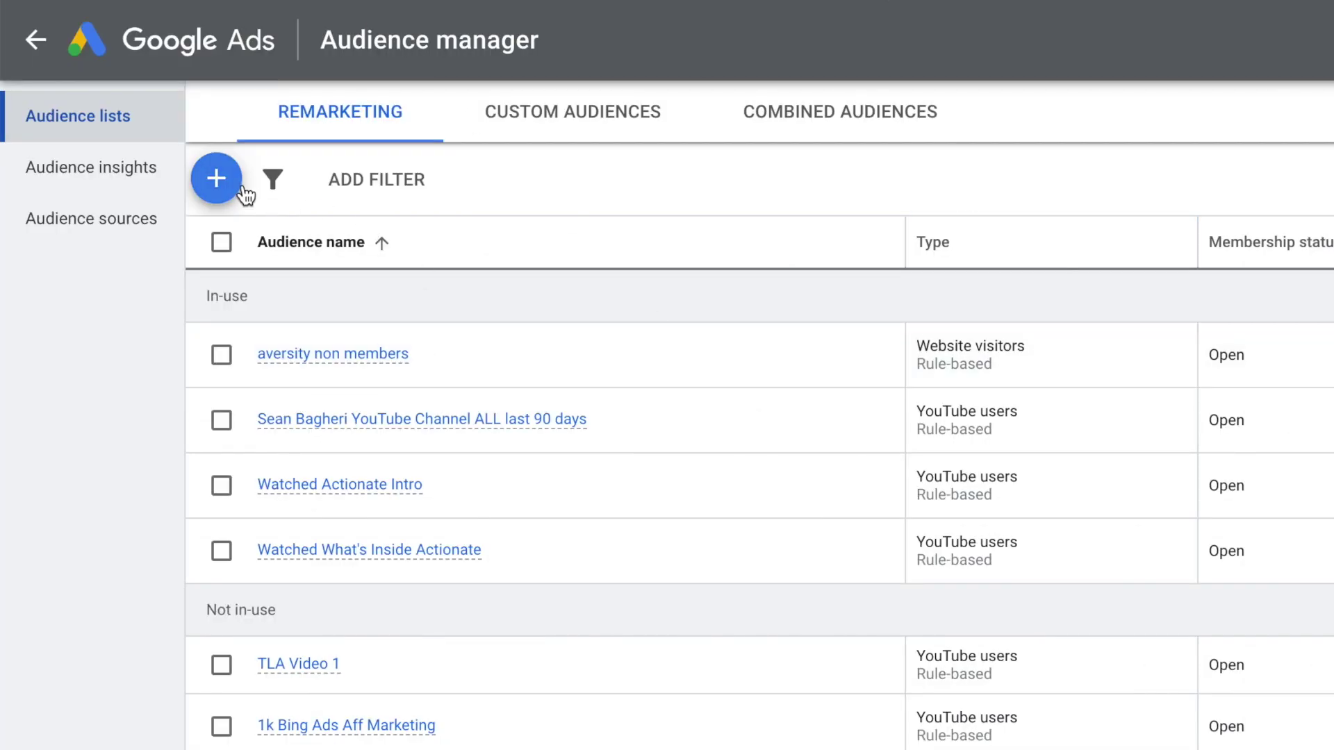
# Step: Set up a YouTube users audience named TLA Video 2 for viewers of This Single Video Can 4x Your Affiliate Sales, using its copied URL
pyautogui.click(210, 186)
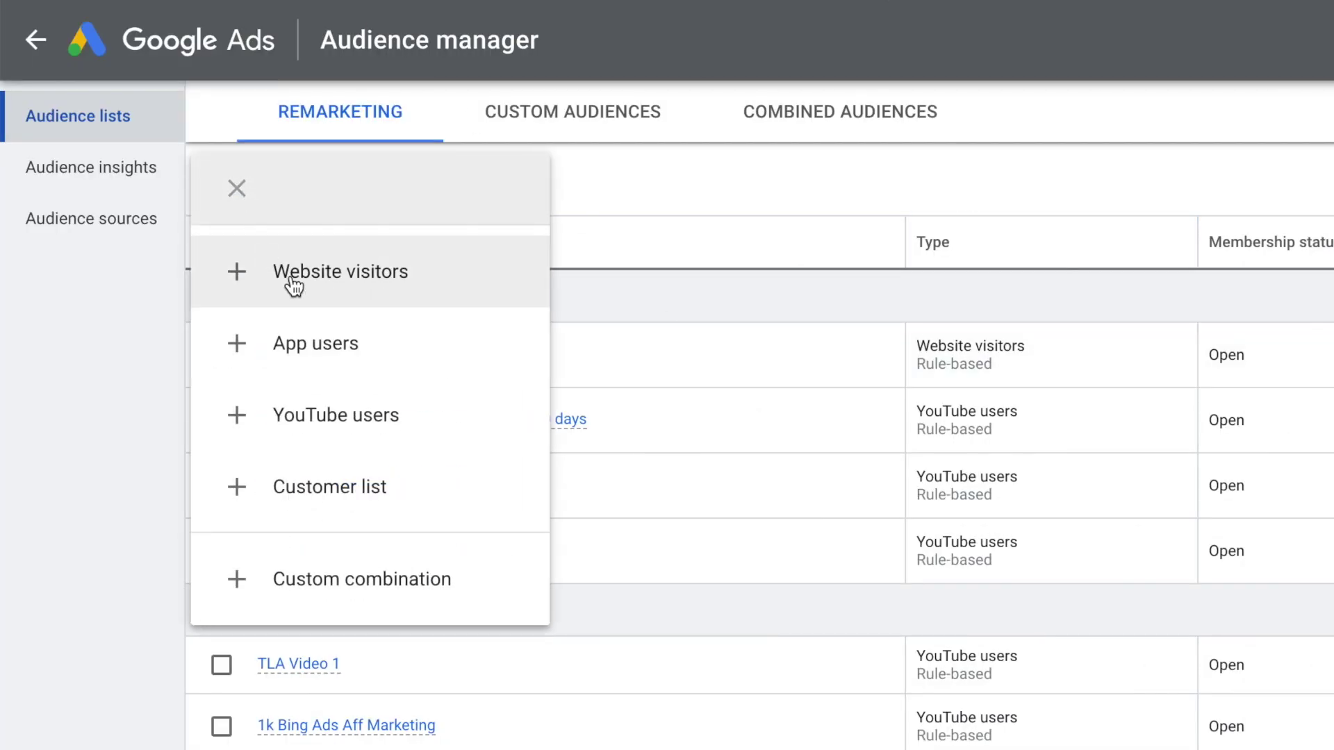
pyautogui.moveTo(294, 285); pyautogui.dragTo(333, 410)
pyautogui.click(352, 432)
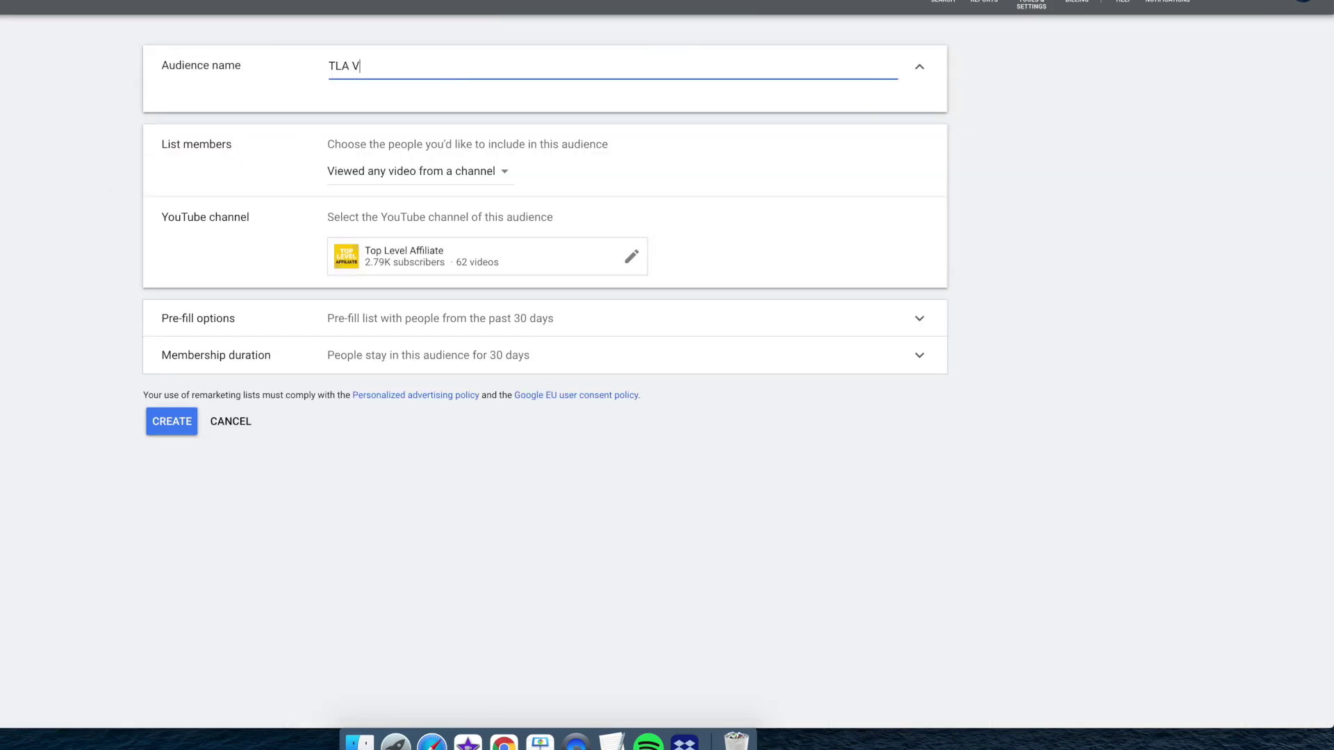
pyautogui.click(412, 179)
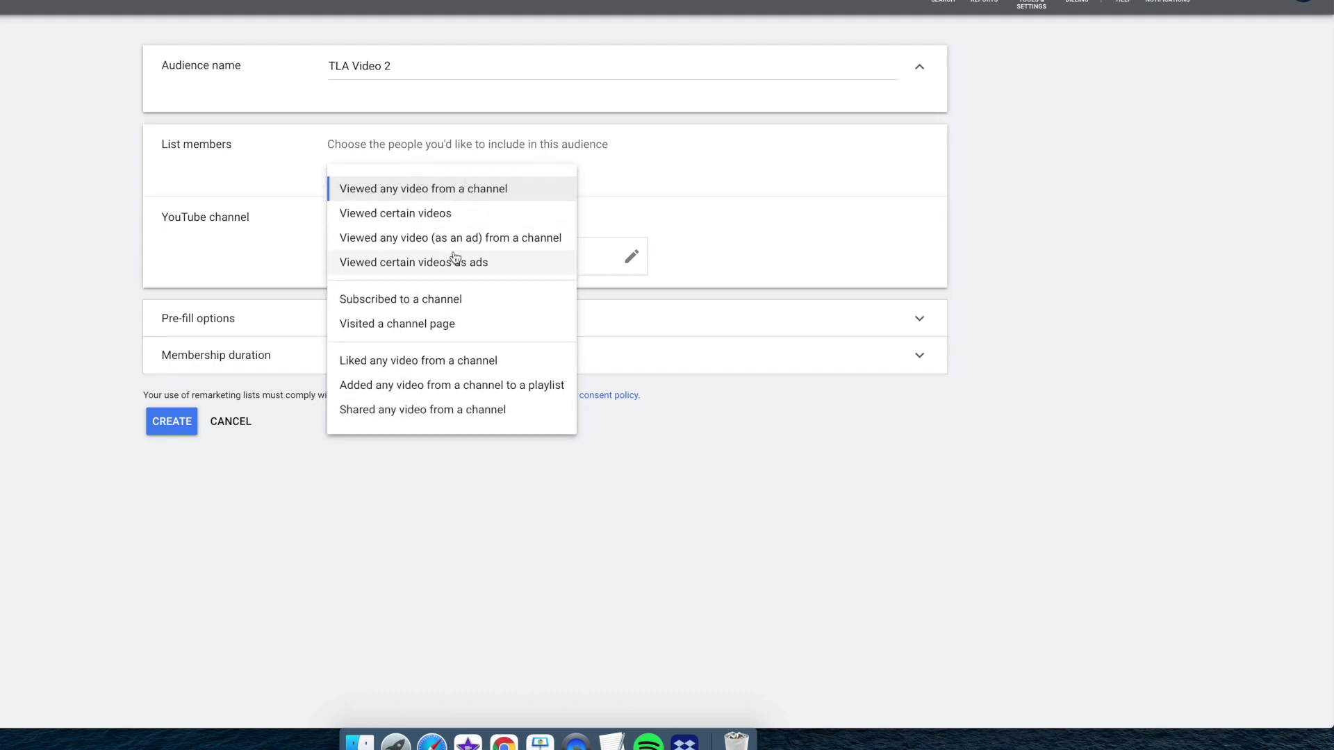
pyautogui.click(432, 216)
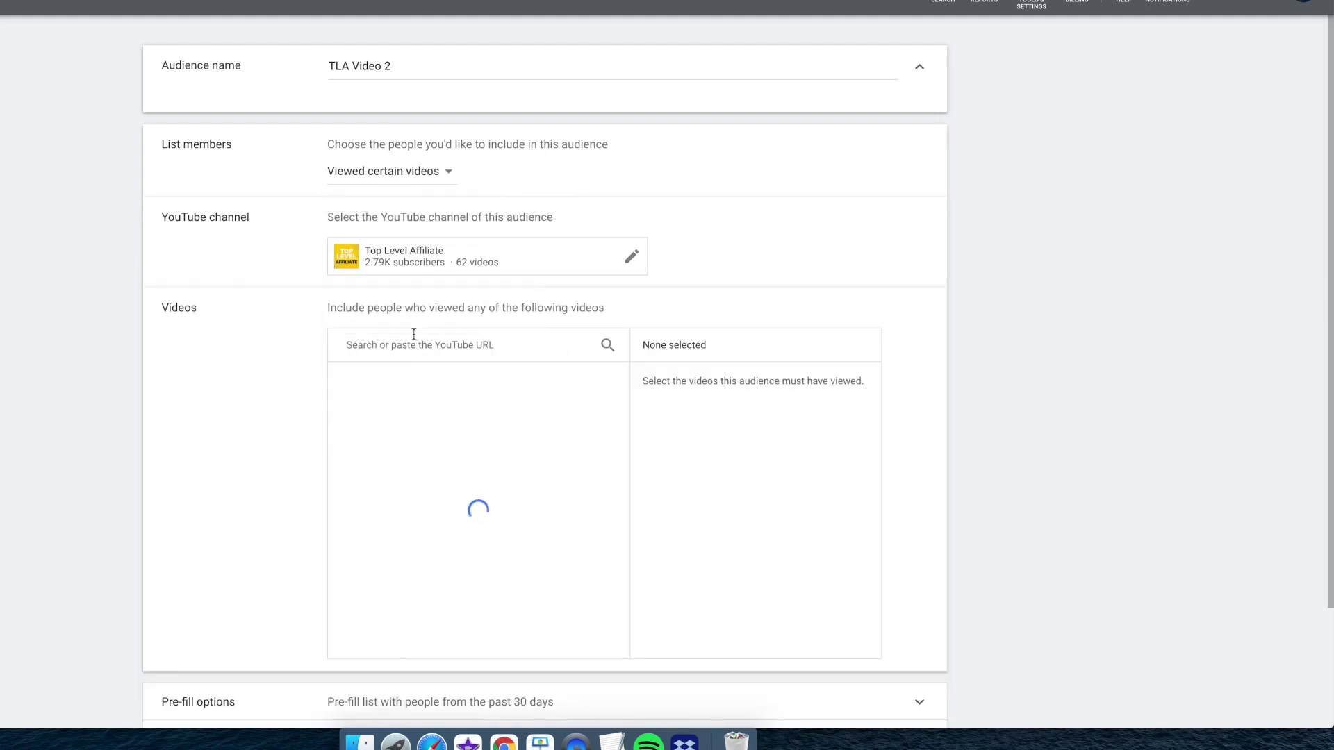
pyautogui.click(400, 180)
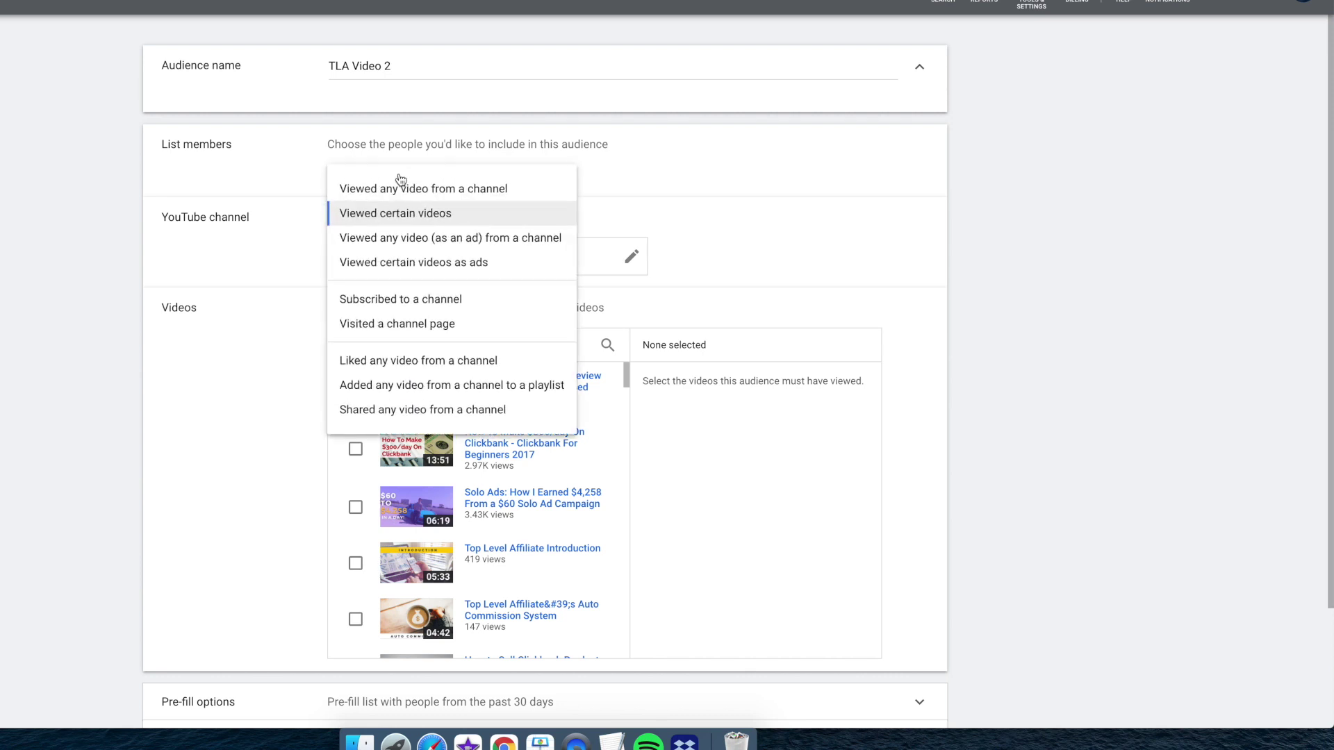
pyautogui.click(278, 270)
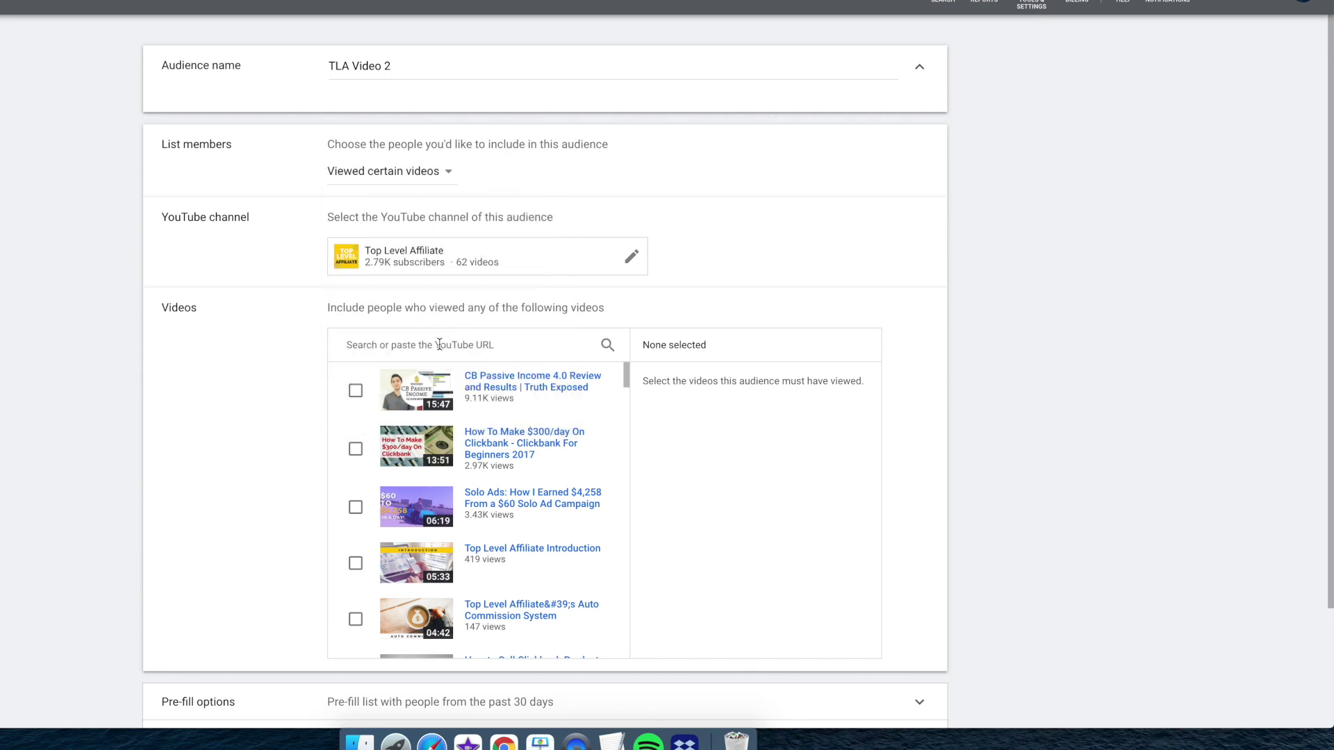
pyautogui.click(356, 391)
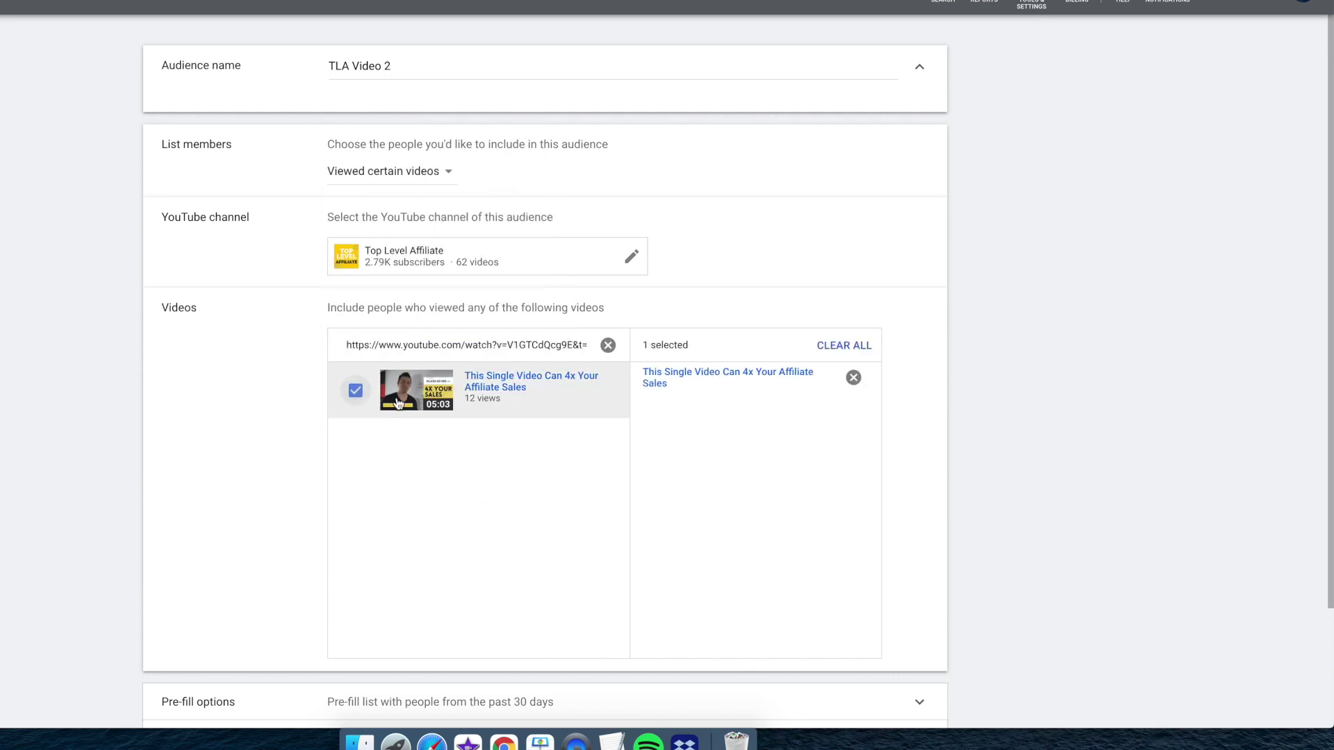
# Step: Expand the pre-fill and membership duration settings, keep both at 30 days, and create the audience
pyautogui.scroll(-2, 938, 403)
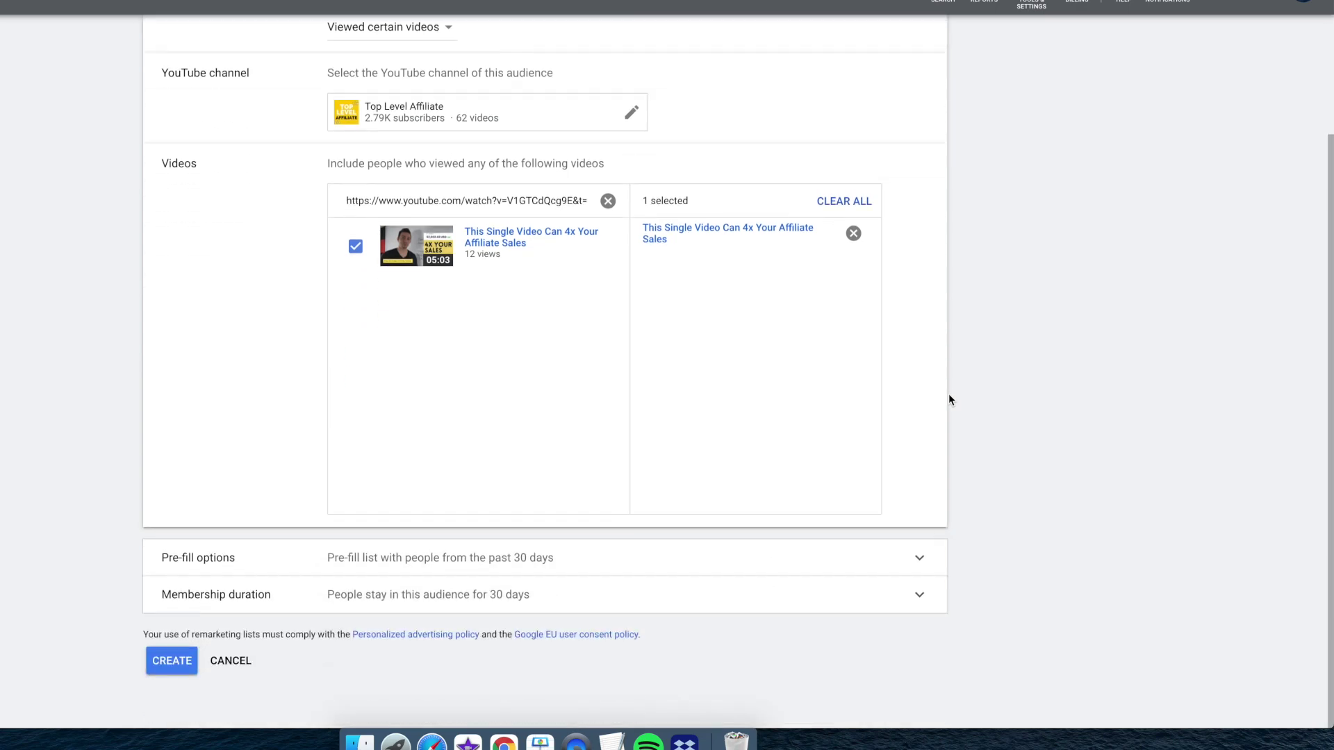
pyautogui.click(514, 562)
pyautogui.scroll(-1, 458, 570)
pyautogui.click(440, 602)
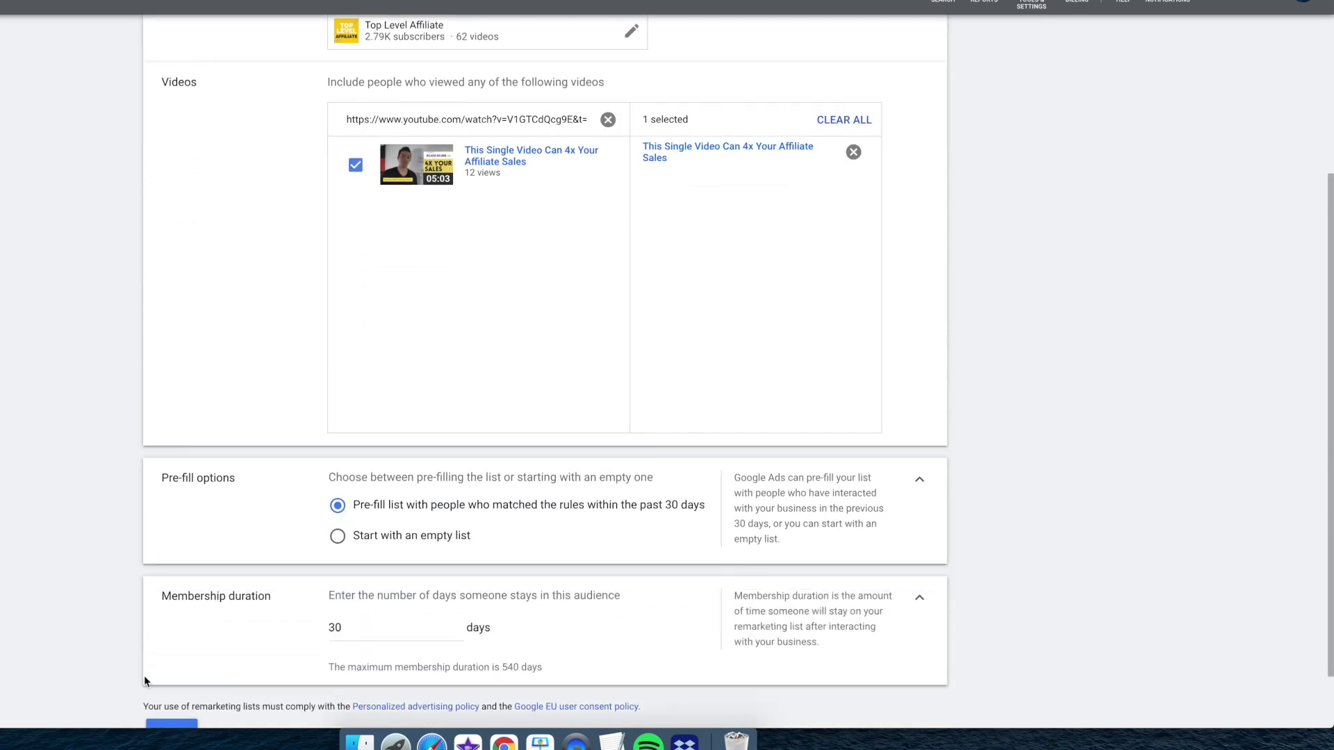
pyautogui.scroll(-1, 147, 669)
pyautogui.click(171, 661)
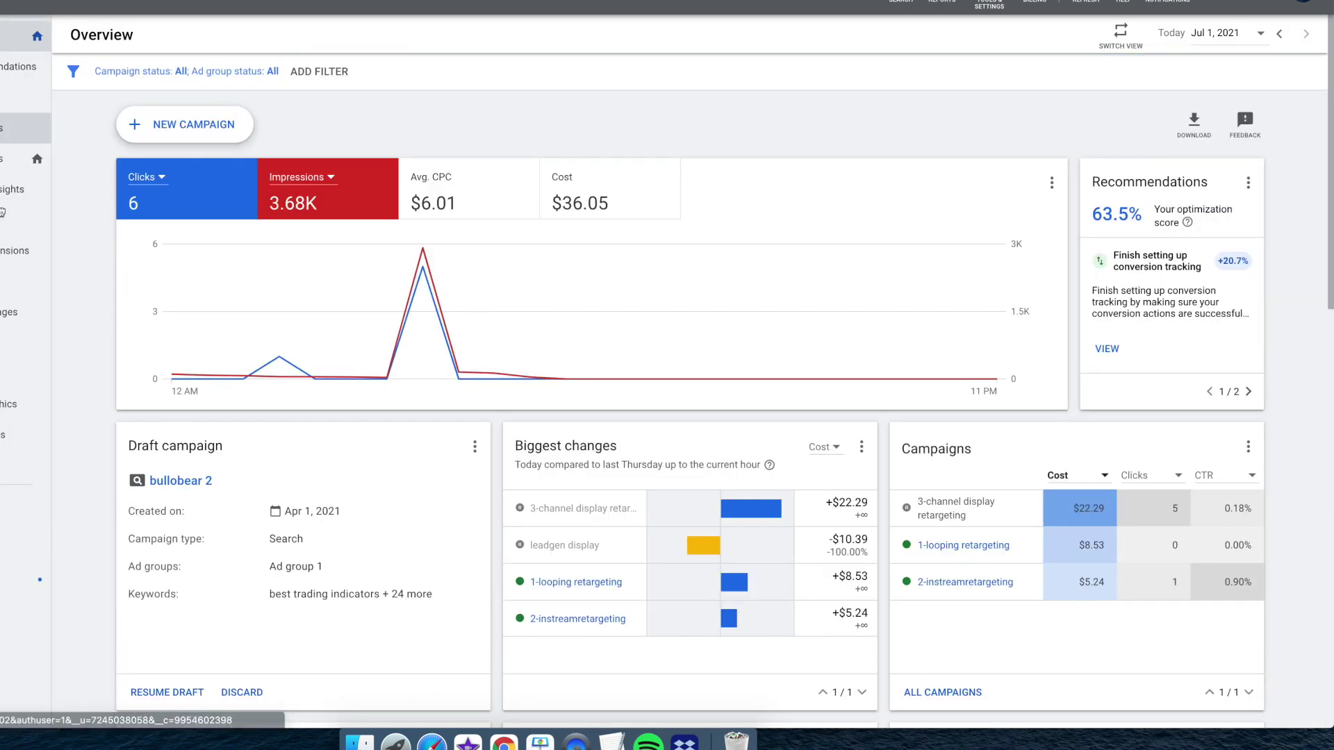
# Step: Start a new campaign without a goal's guidance, using the Video type and the Custom video campaign subtype
pyautogui.click(14, 128)
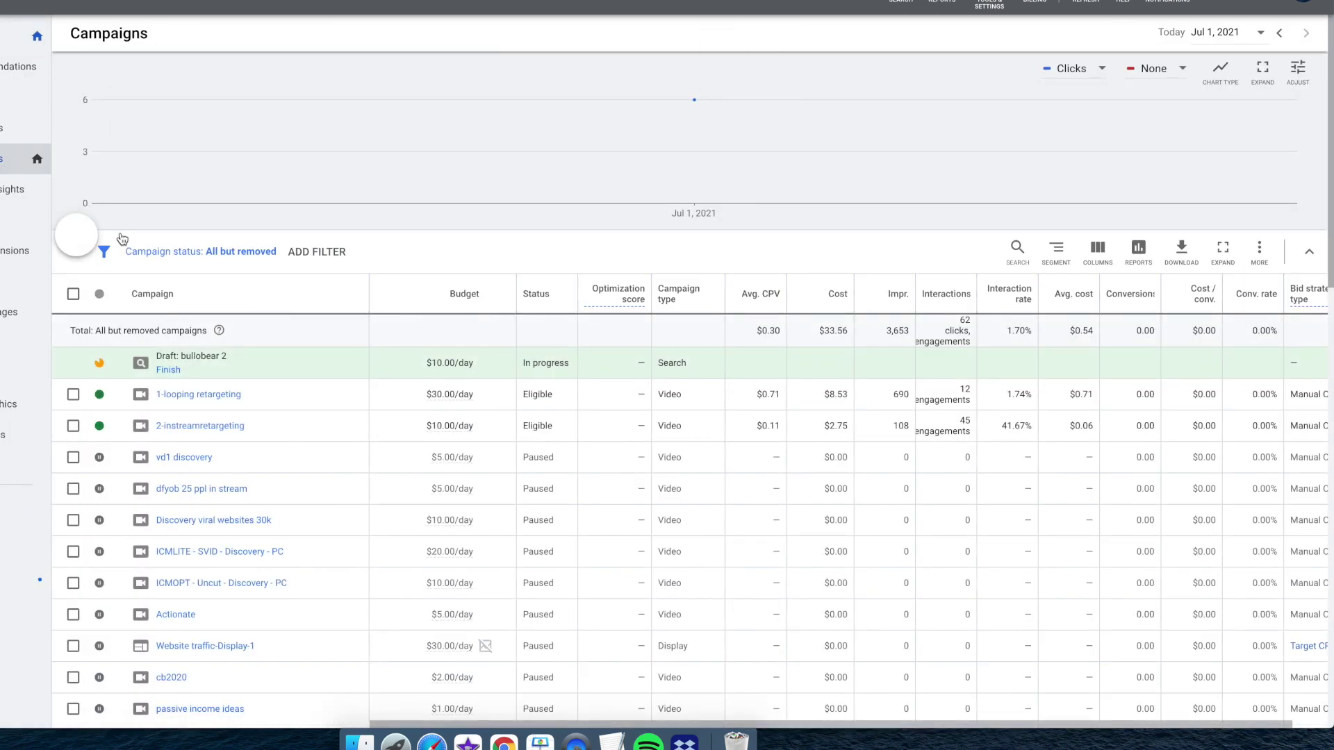
pyautogui.click(167, 288)
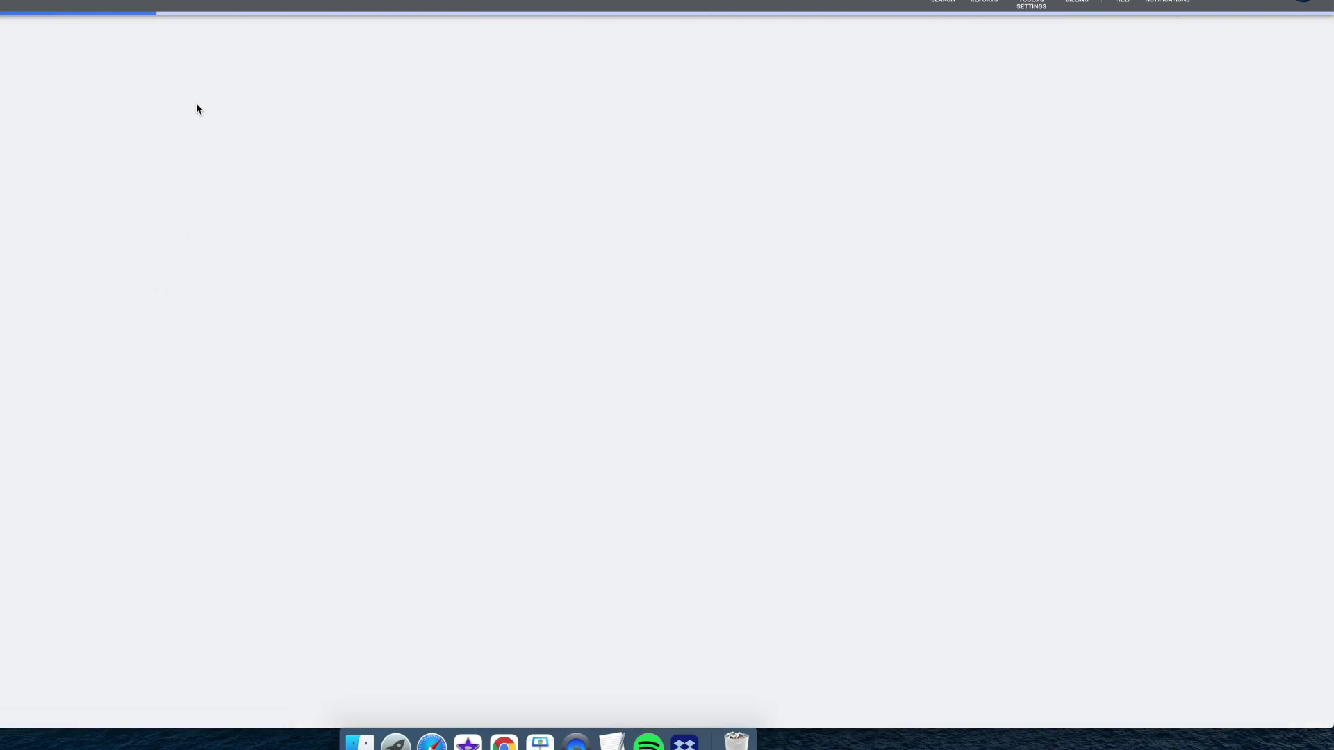
pyautogui.click(826, 319)
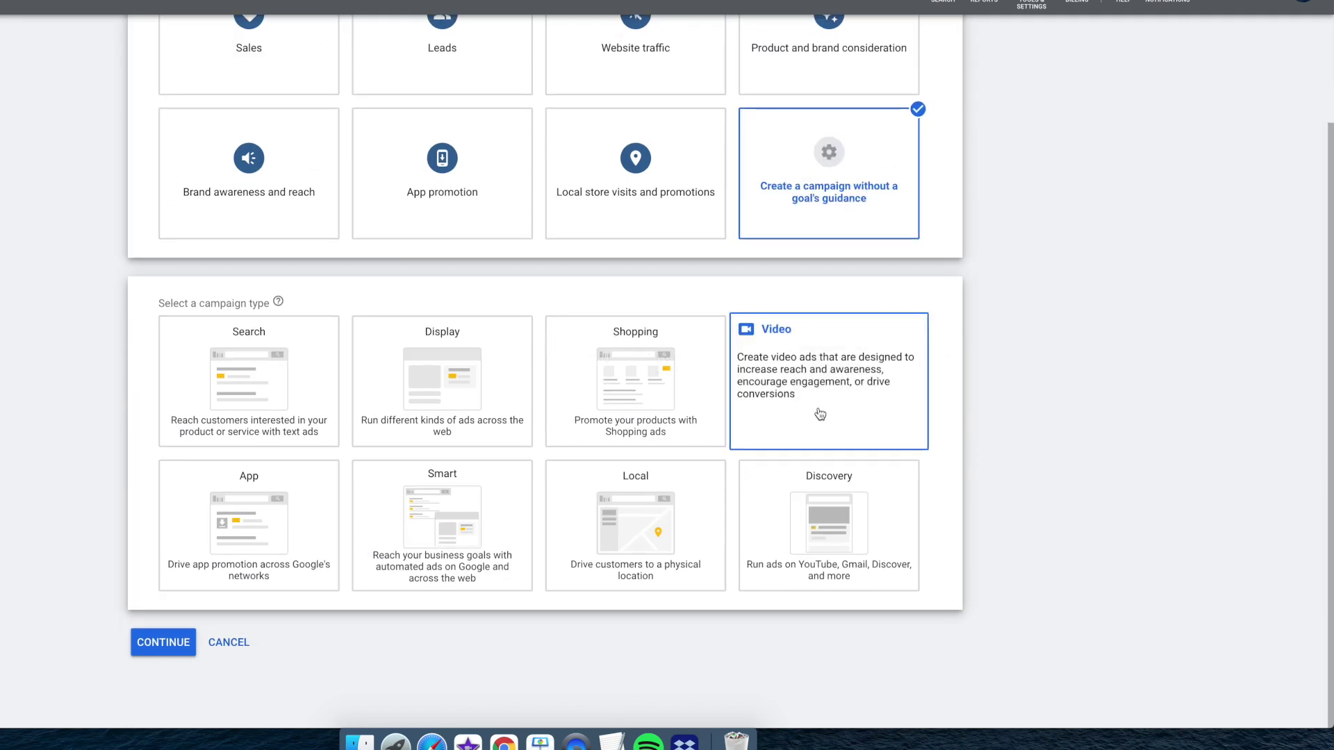
pyautogui.click(820, 414)
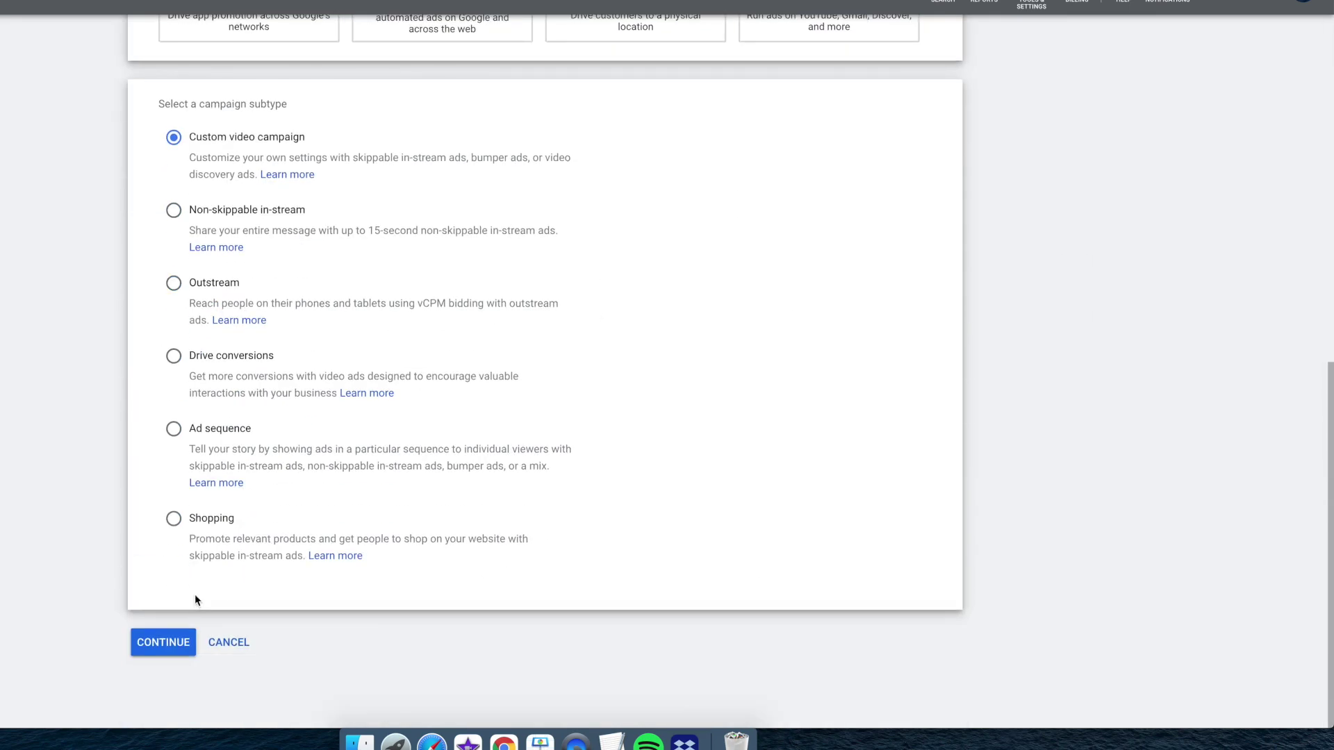
pyautogui.click(167, 641)
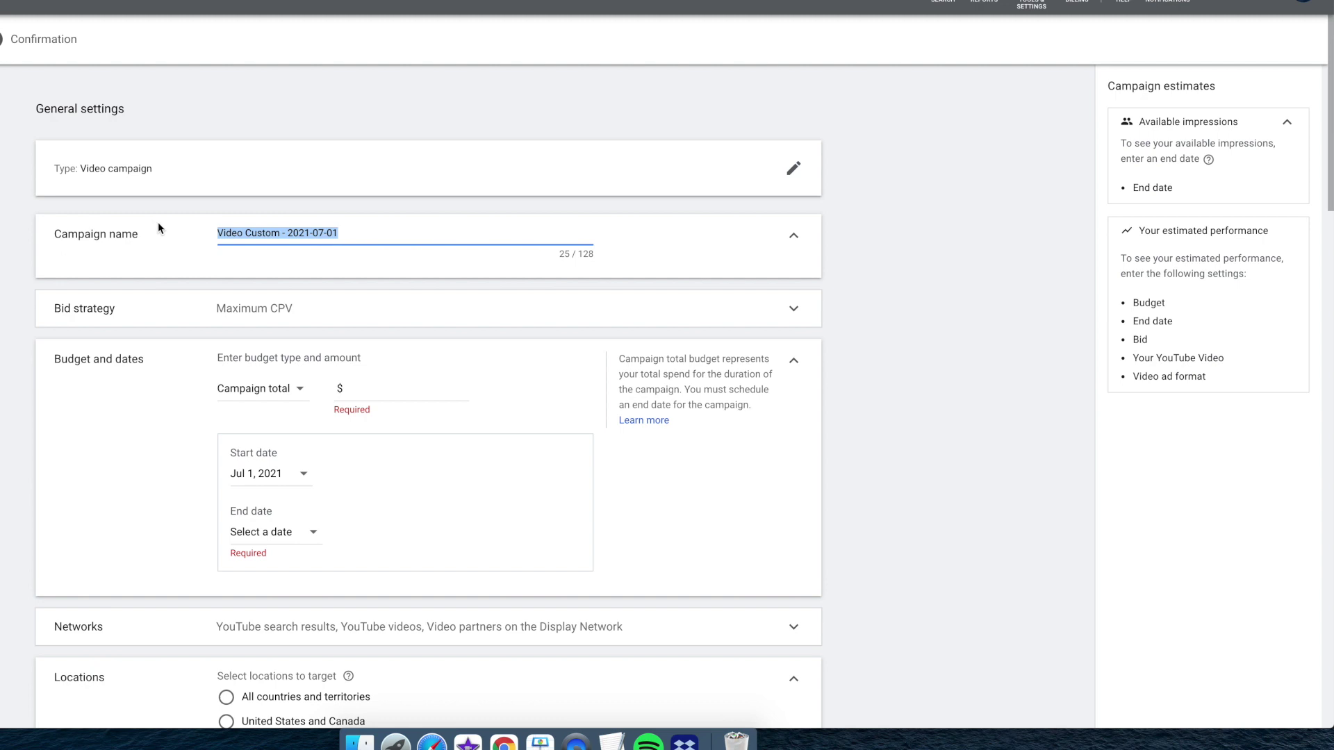
# Step: Name the campaign TLA Ads and give it a daily budget of $50.00
pyautogui.write('Disco')
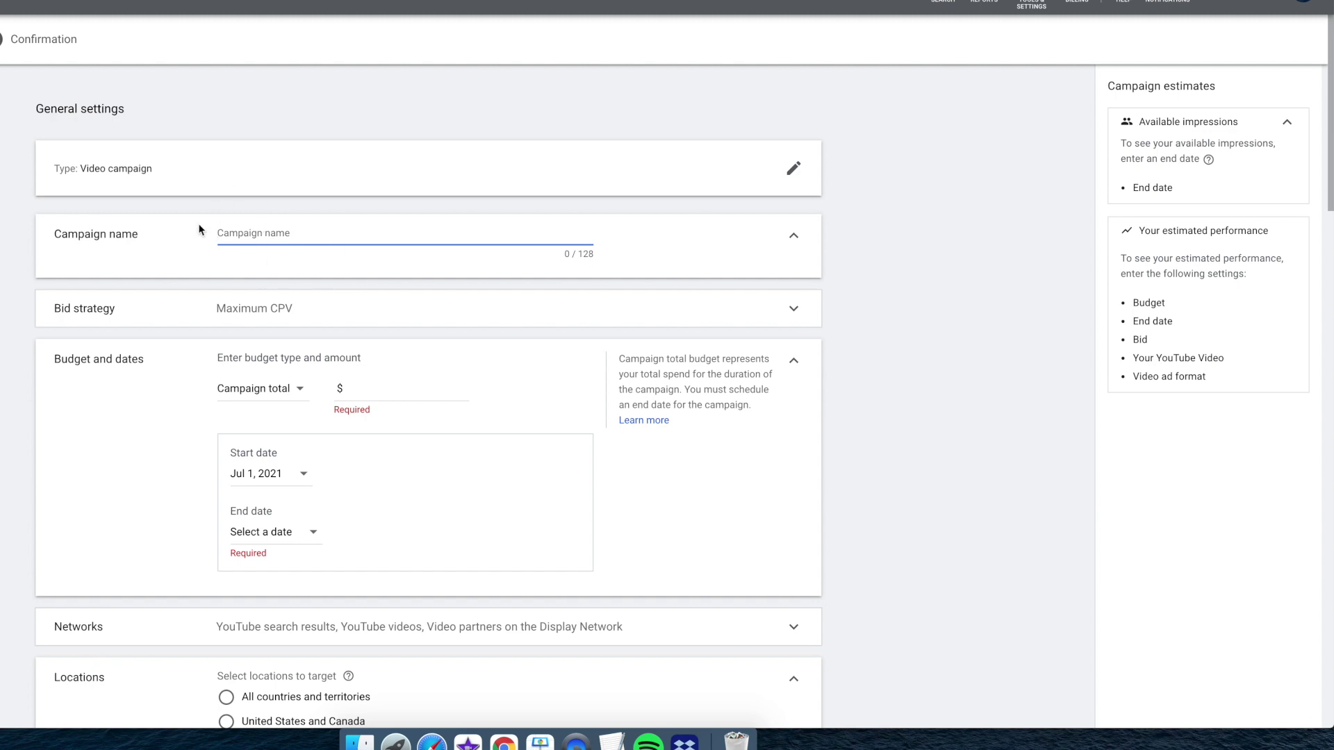
pyautogui.click(576, 741)
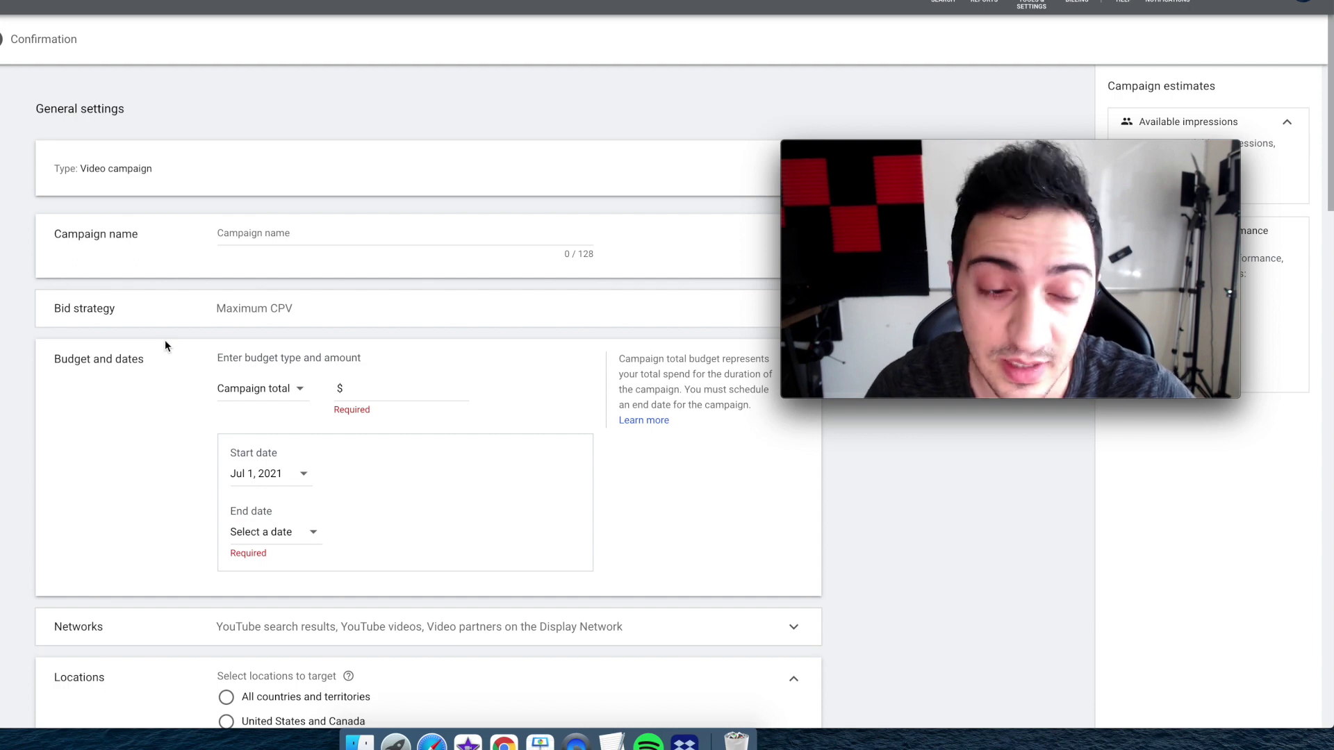
pyautogui.click(290, 235)
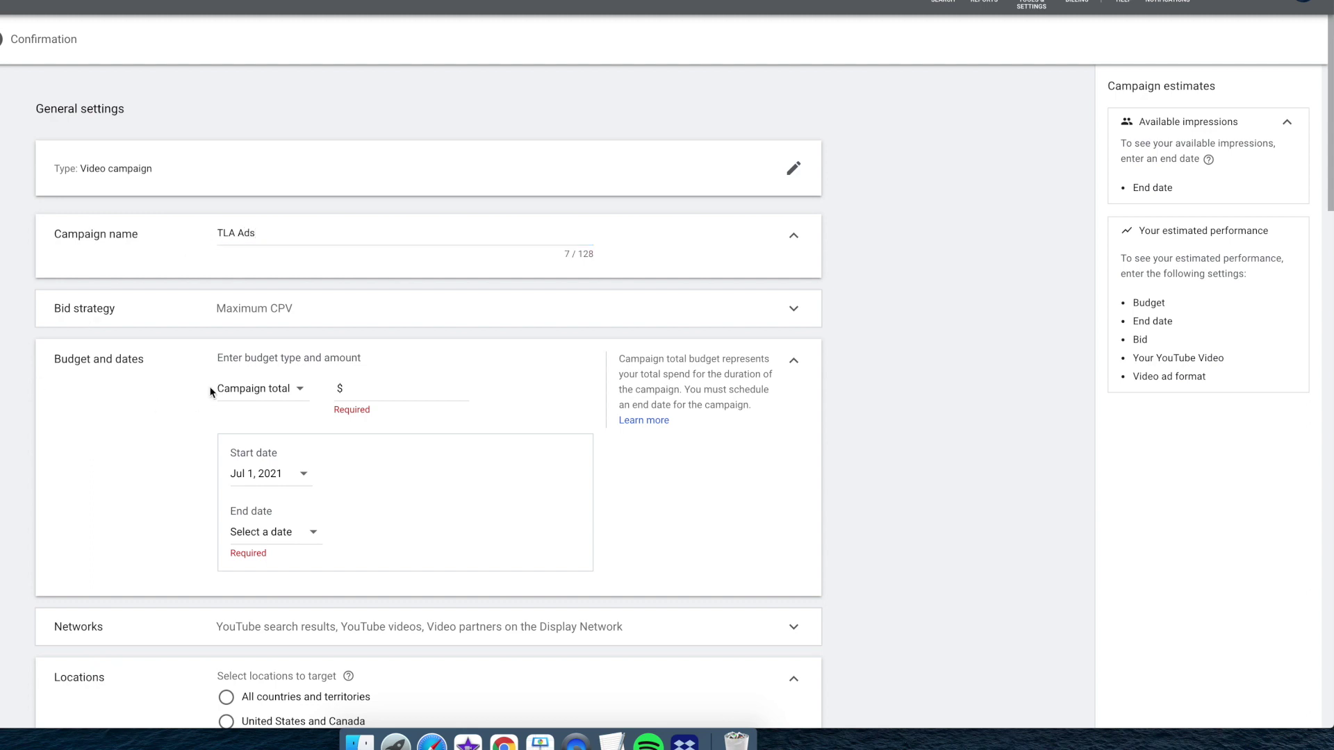
pyautogui.click(386, 388)
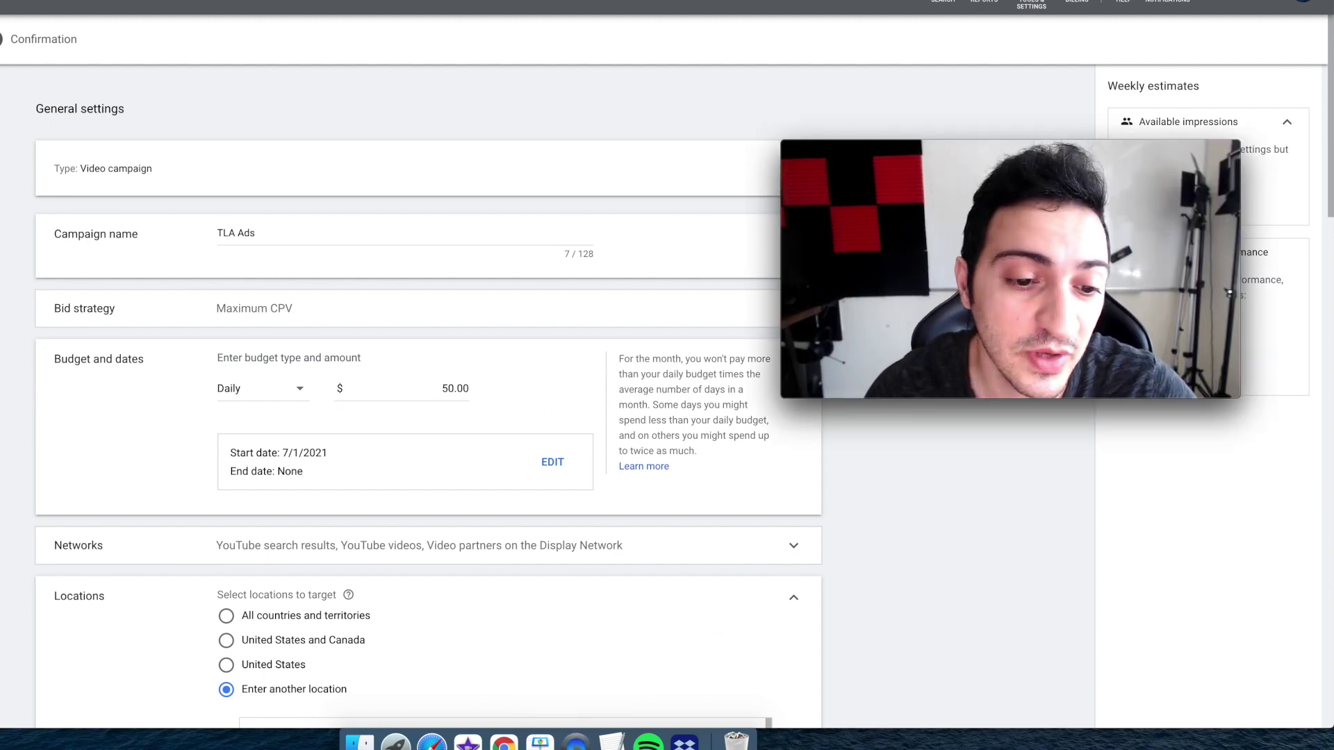
# Step: Change the campaign's targeted location to United States
pyautogui.scroll(-5, 428, 396)
pyautogui.scroll(2, 155, 335)
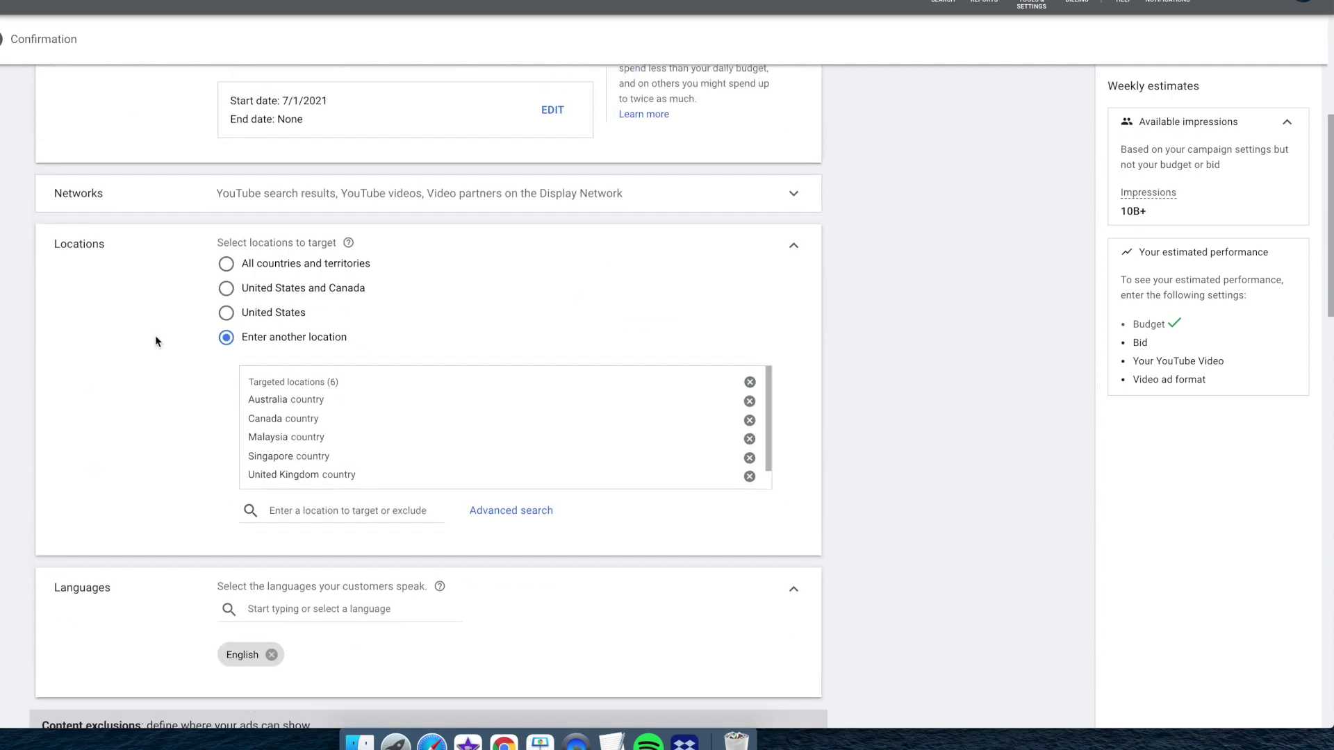
pyautogui.click(262, 369)
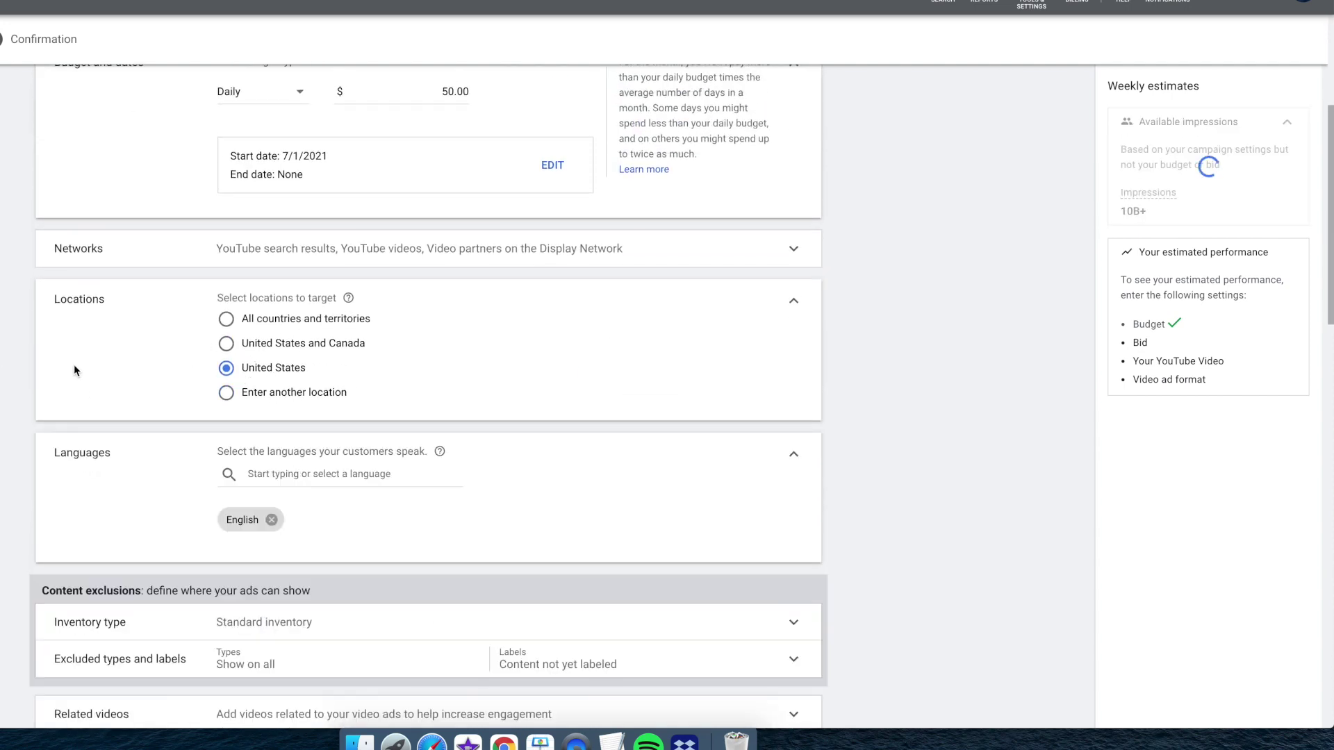
# Step: Exclude Video partners on the Display Network from the campaign's networks, keeping YouTube search results and YouTube videos
pyautogui.scroll(-1, 428, 396)
pyautogui.scroll(-1, 140, 325)
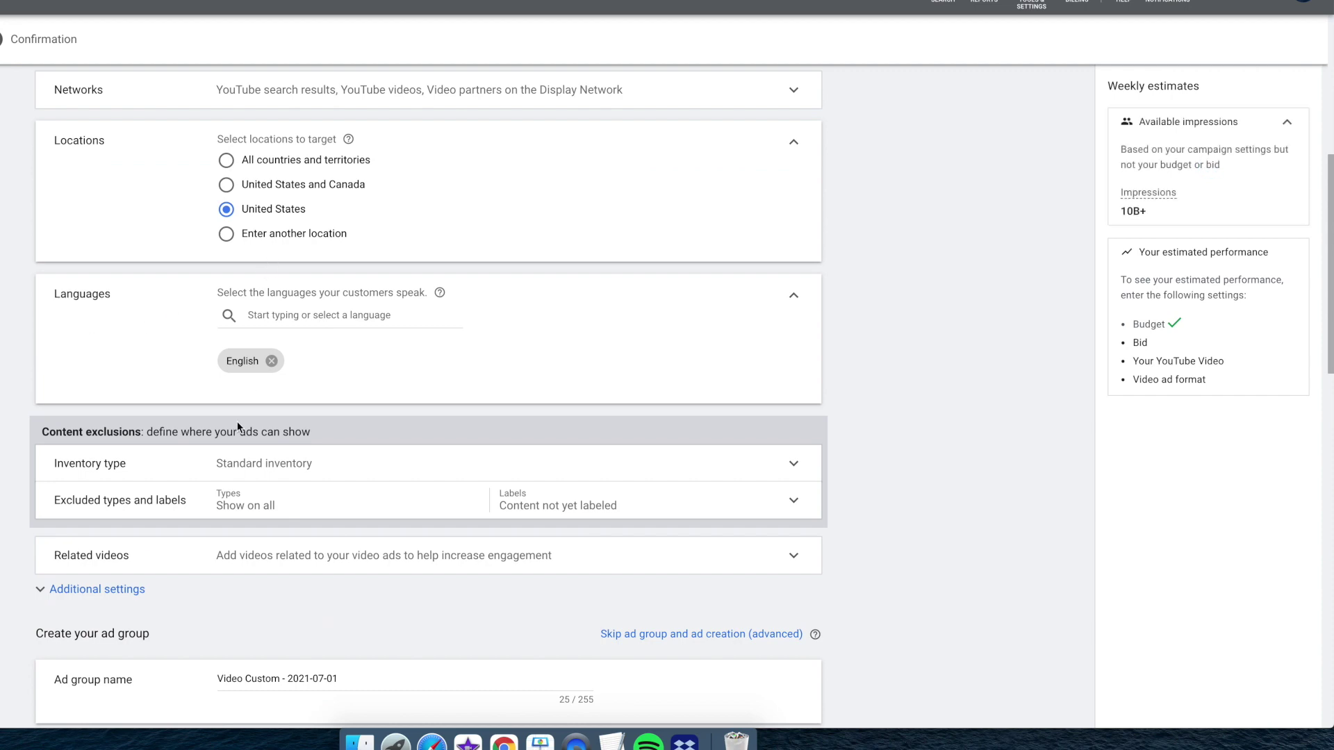
pyautogui.scroll(-2, 199, 385)
pyautogui.scroll(3, 202, 387)
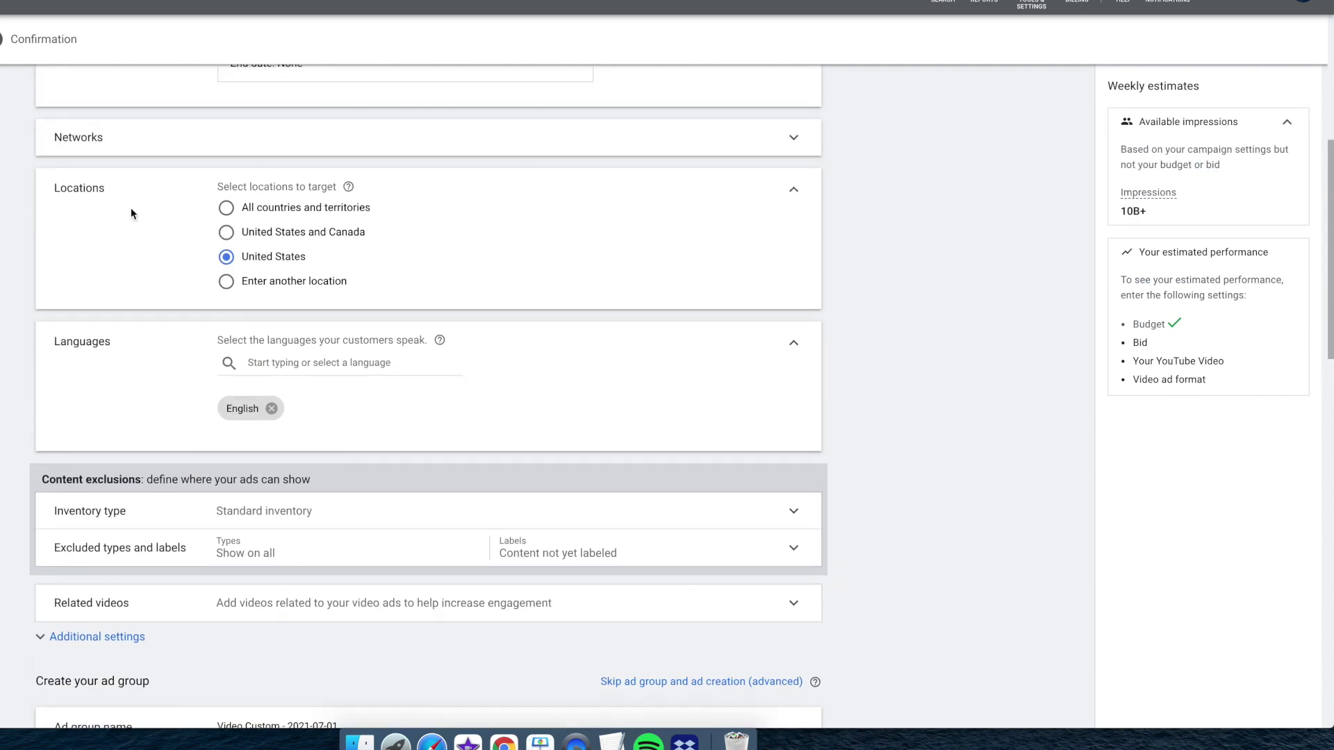
pyautogui.click(268, 149)
pyautogui.scroll(4, 75, 252)
pyautogui.click(263, 518)
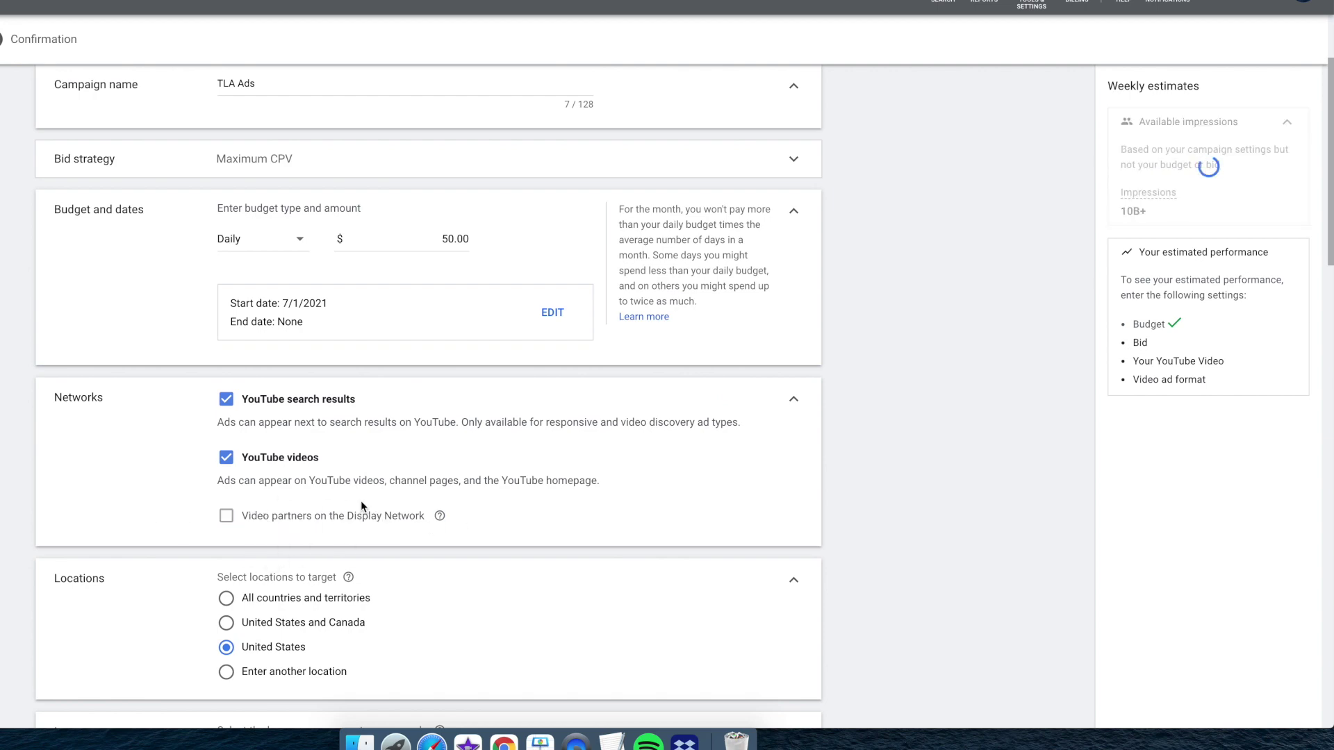
# Step: Expand the inventory type setting under the content exclusions to review its options
pyautogui.scroll(3, 126, 465)
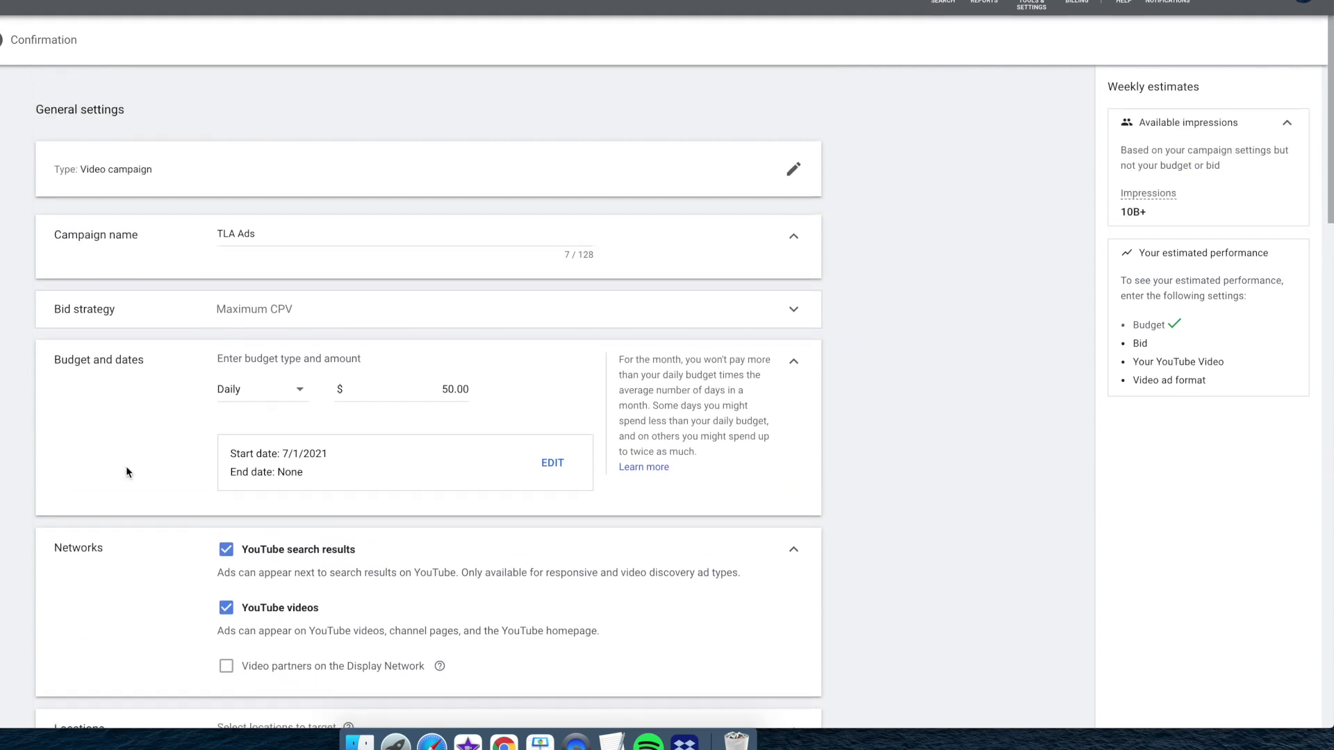
pyautogui.scroll(-7, 127, 466)
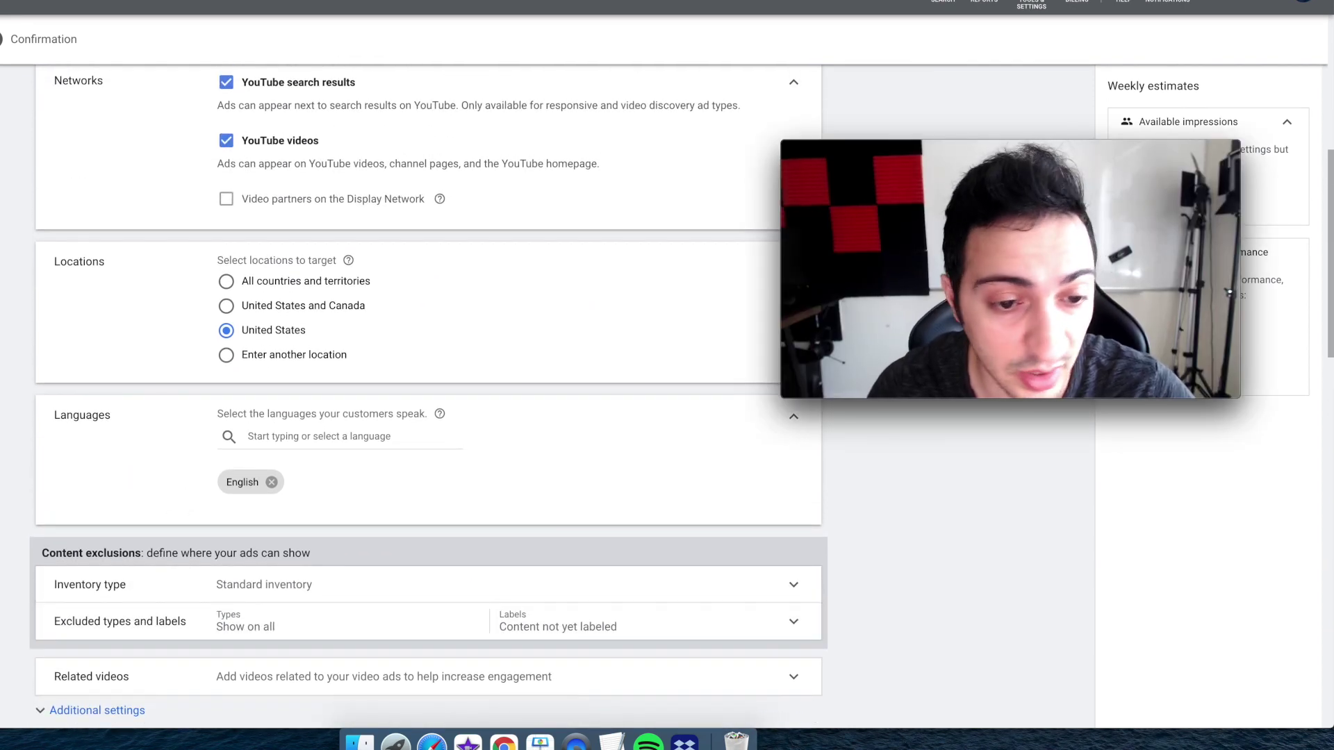
pyautogui.scroll(-2, 107, 549)
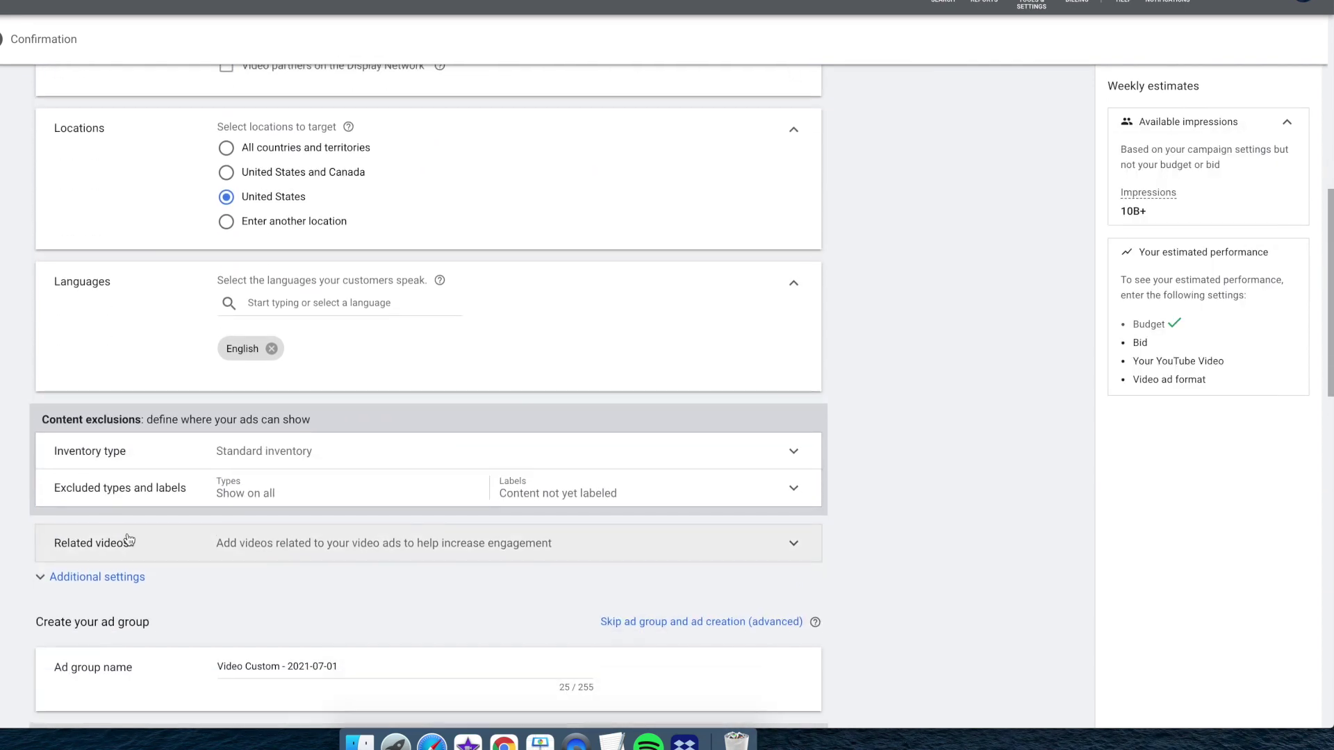
pyautogui.click(217, 456)
pyautogui.scroll(-4, 178, 528)
pyautogui.scroll(-4, 175, 532)
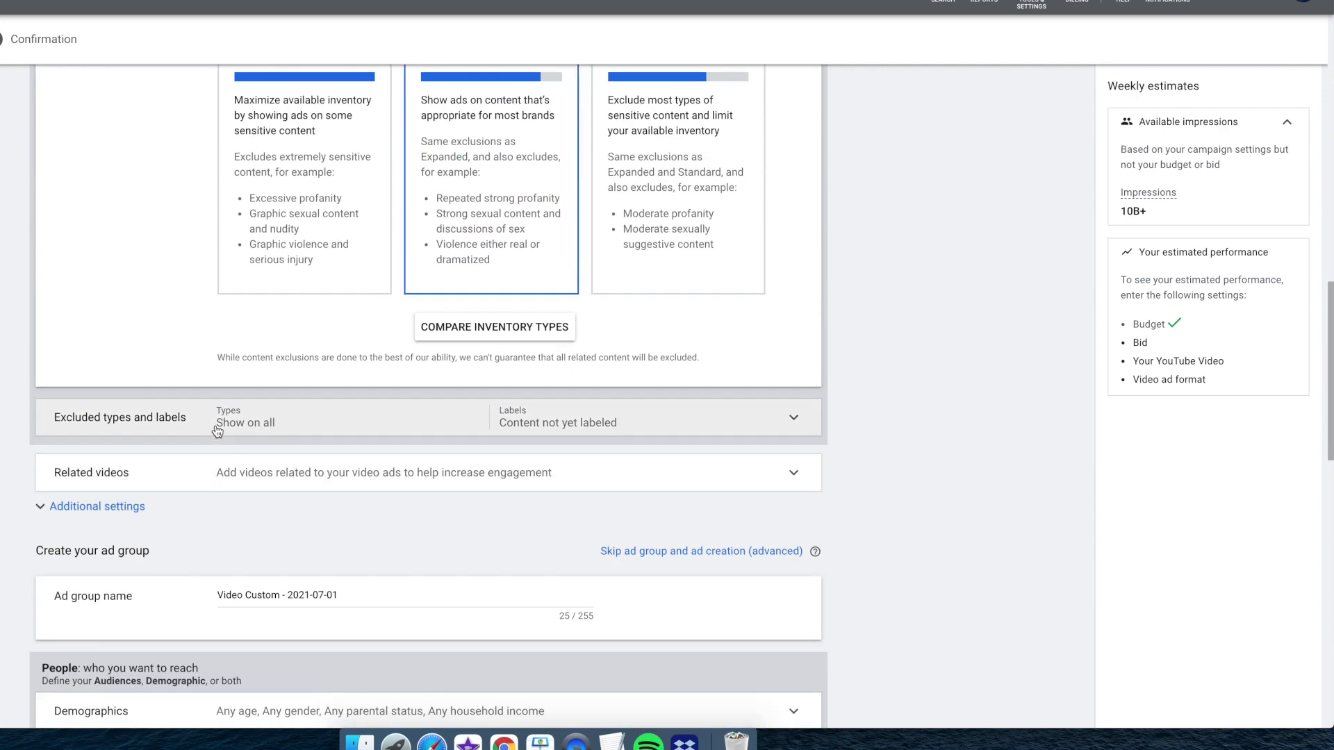
# Step: Exclude embedded YouTube videos and live streaming videos from the content where the ads can show
pyautogui.click(213, 428)
pyautogui.click(261, 477)
pyautogui.click(226, 505)
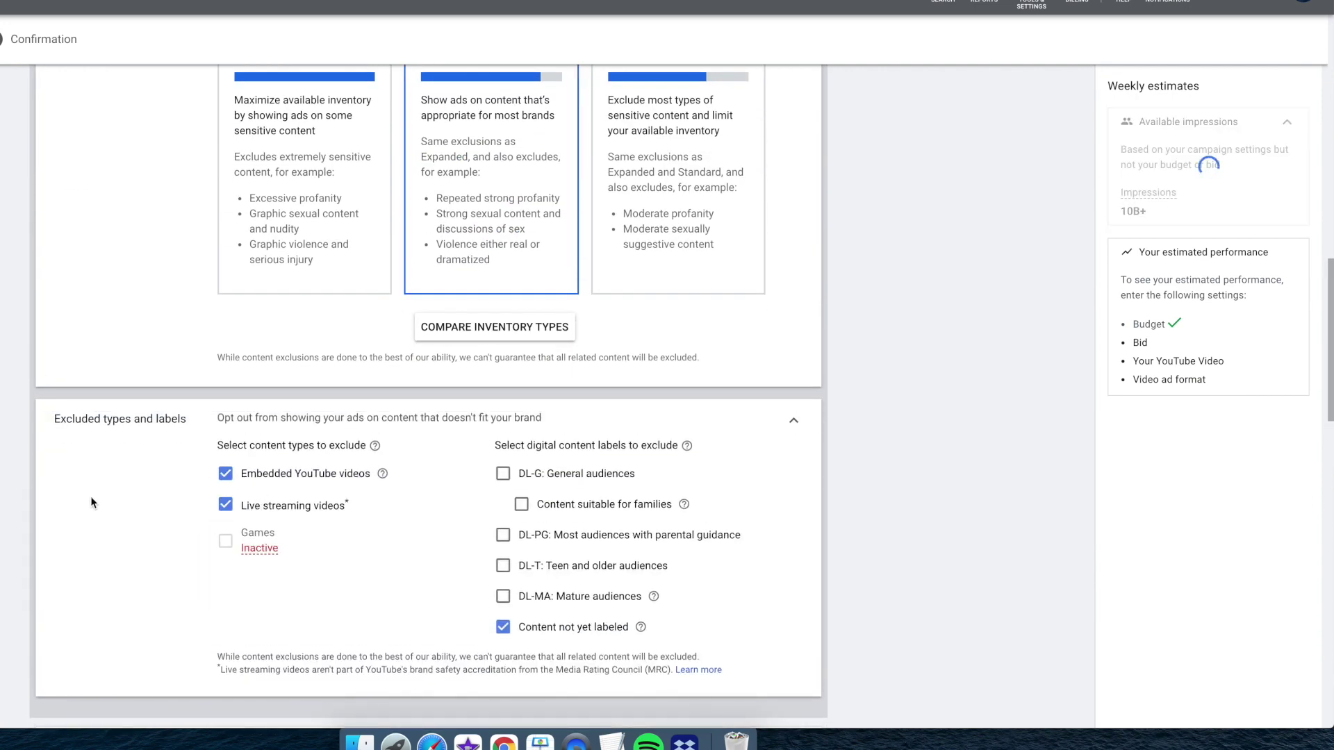
pyautogui.scroll(-3, 92, 494)
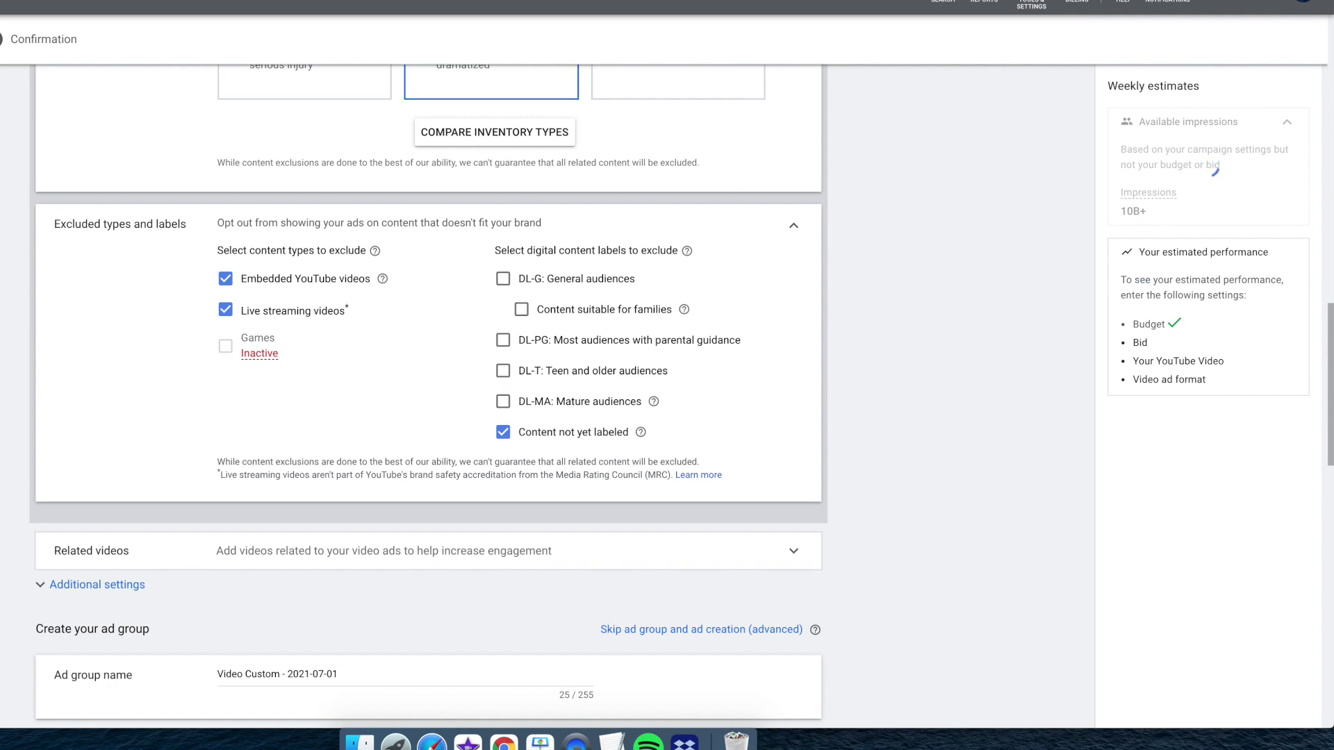
pyautogui.scroll(-3, 428, 417)
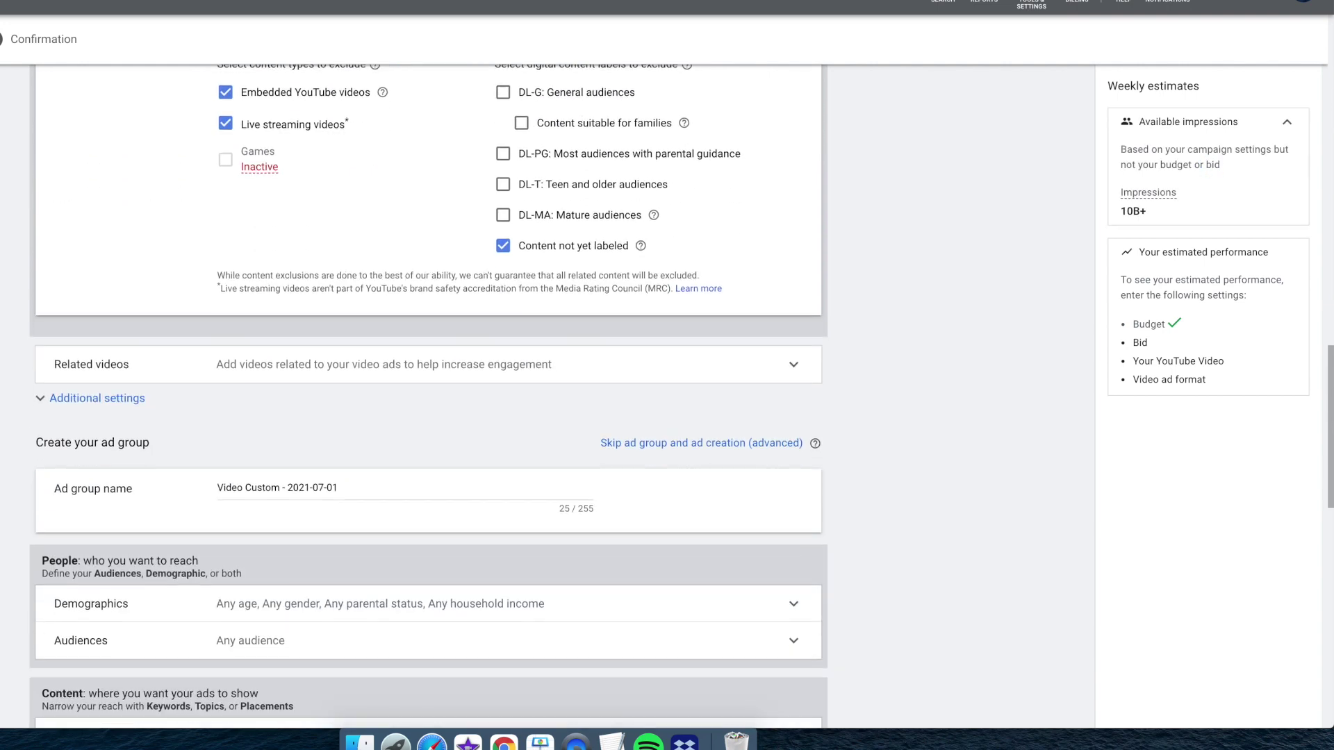
# Step: Add the Top Level Affiliate video "How to Make Big Sales (High Ticket) Online Without Calls" to the campaign's related videos using its YouTube link
pyautogui.click(275, 364)
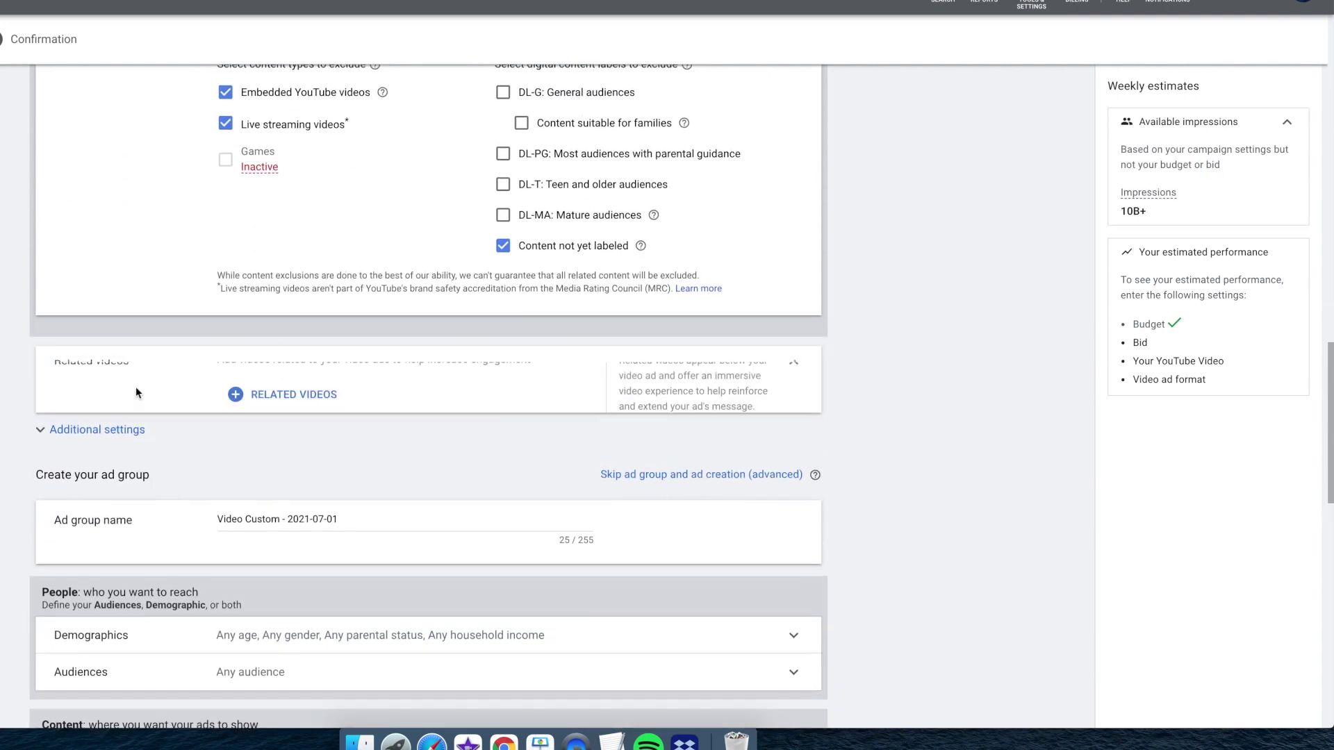
pyautogui.scroll(-2, 269, 316)
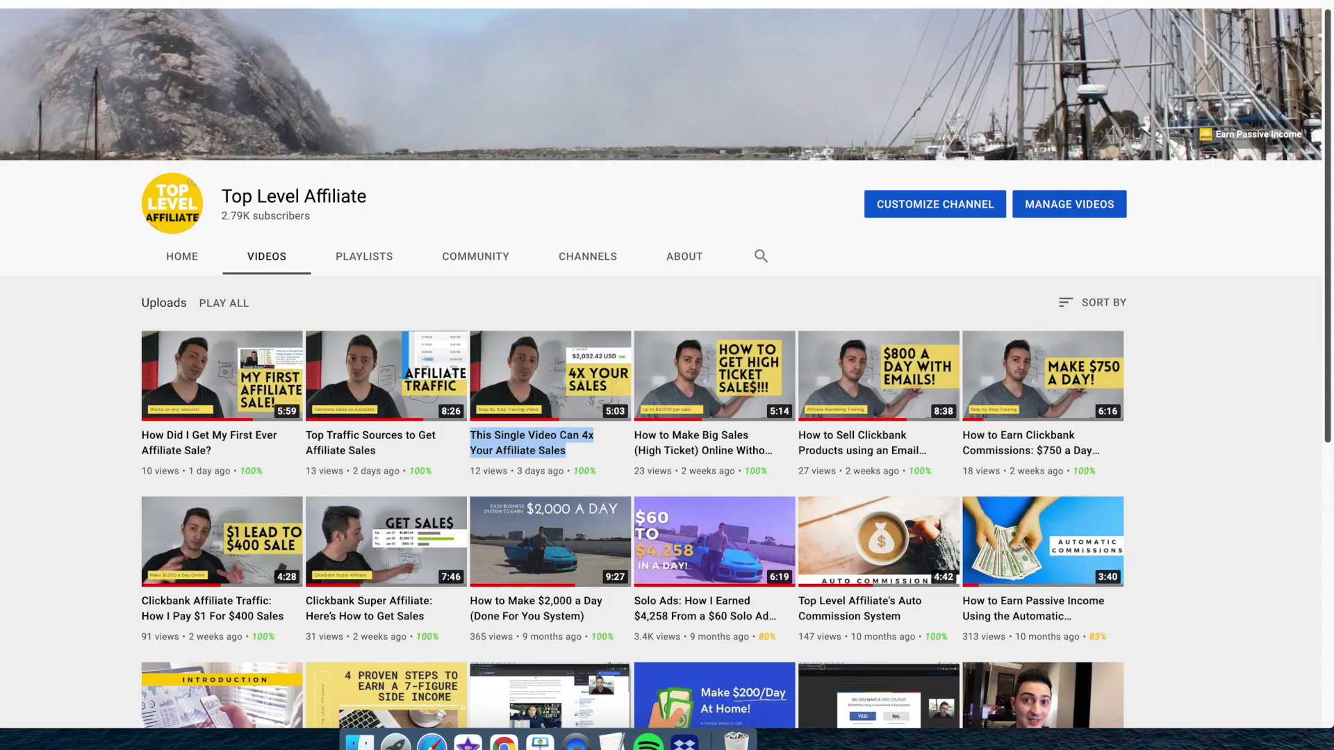
pyautogui.rightClick(674, 450)
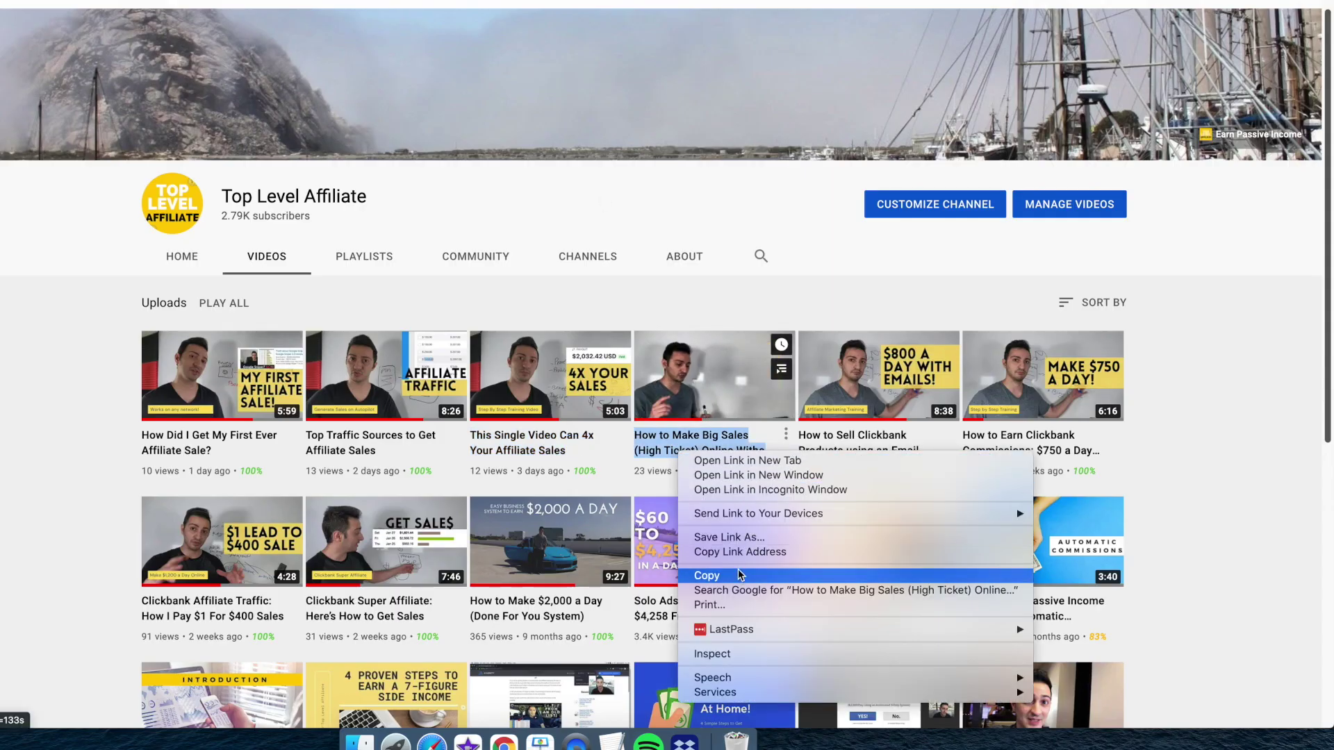
pyautogui.click(702, 553)
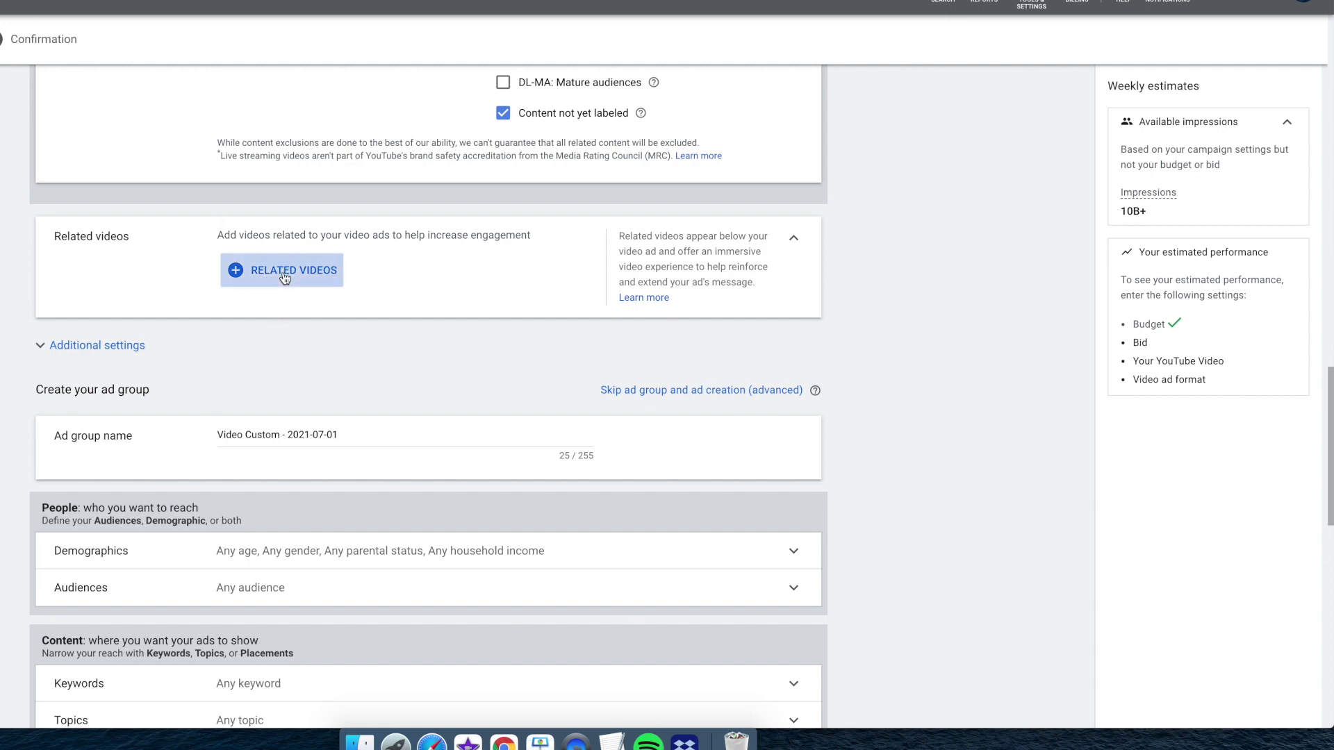
pyautogui.click(285, 271)
pyautogui.press('super+v')
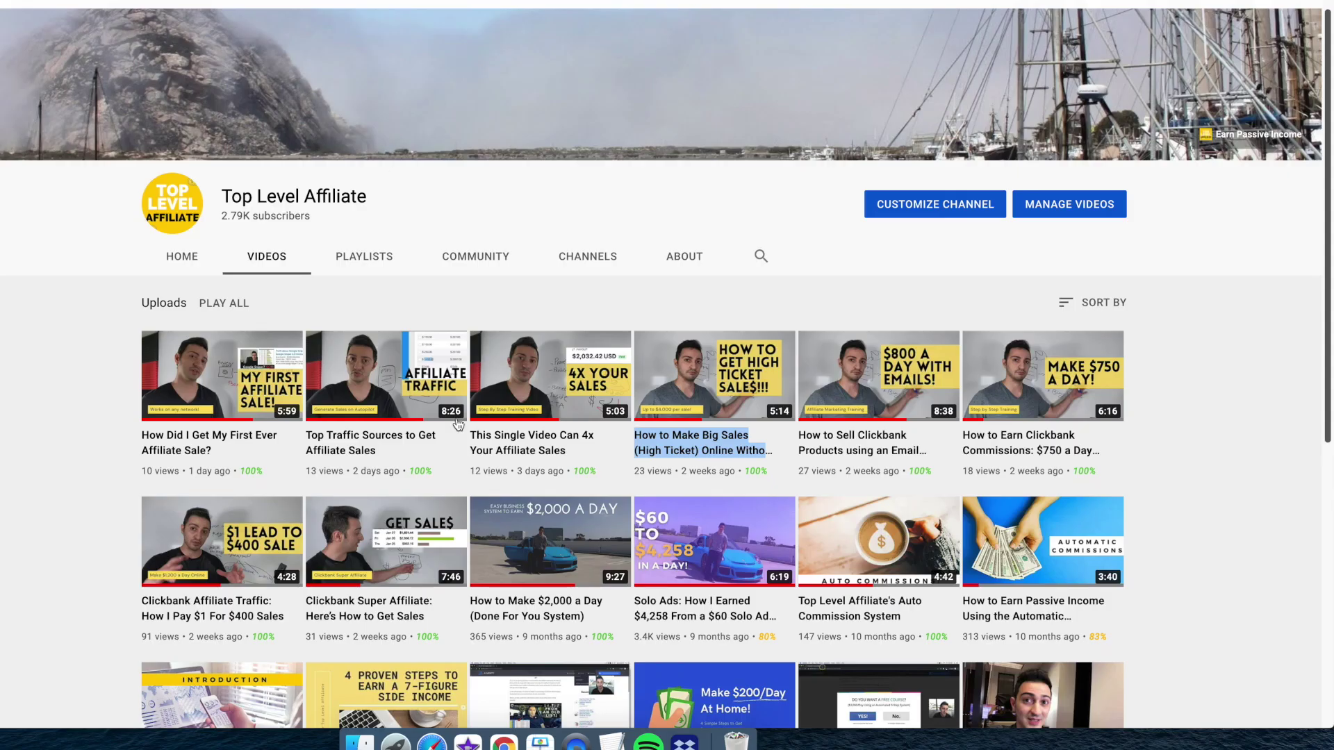
# Step: Add "Top Traffic Sources to Get Affiliate Sales" as the second related video using its YouTube link and save the related videos
pyautogui.rightClick(369, 446)
pyautogui.click(433, 544)
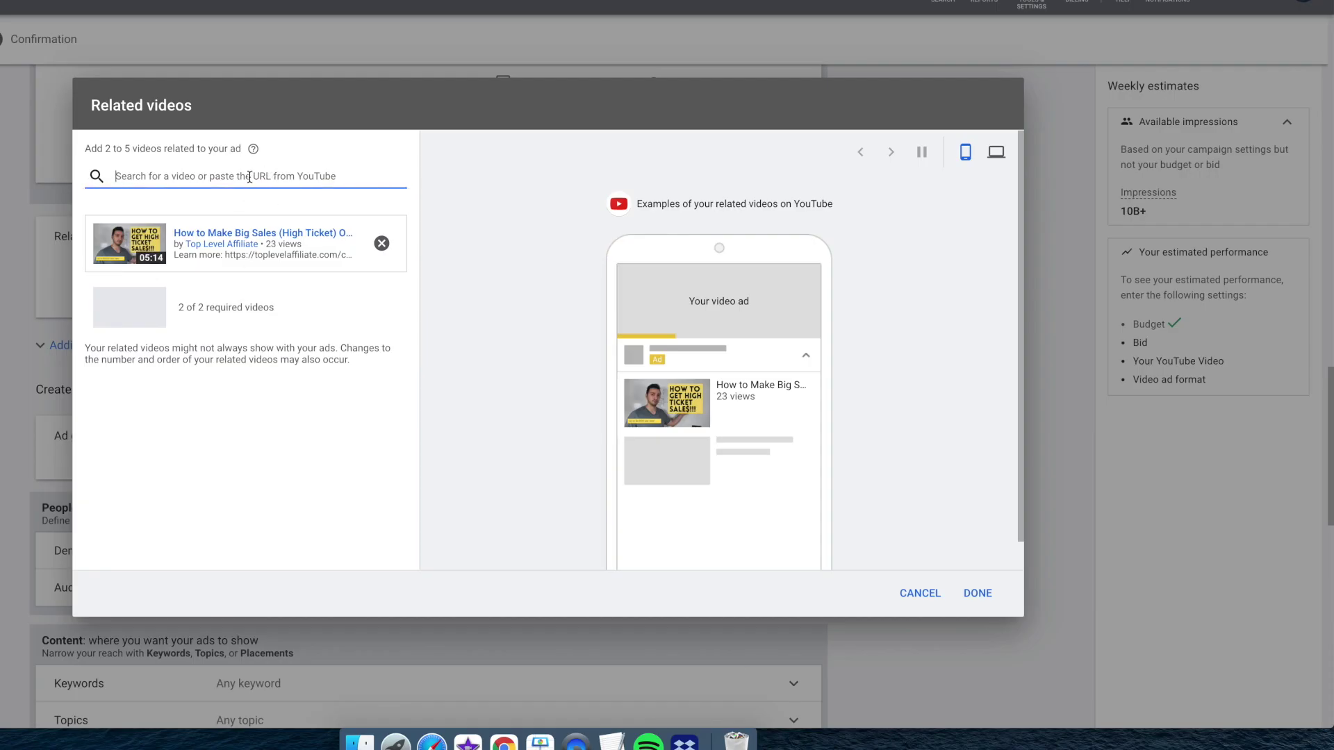
pyautogui.press('super+v')
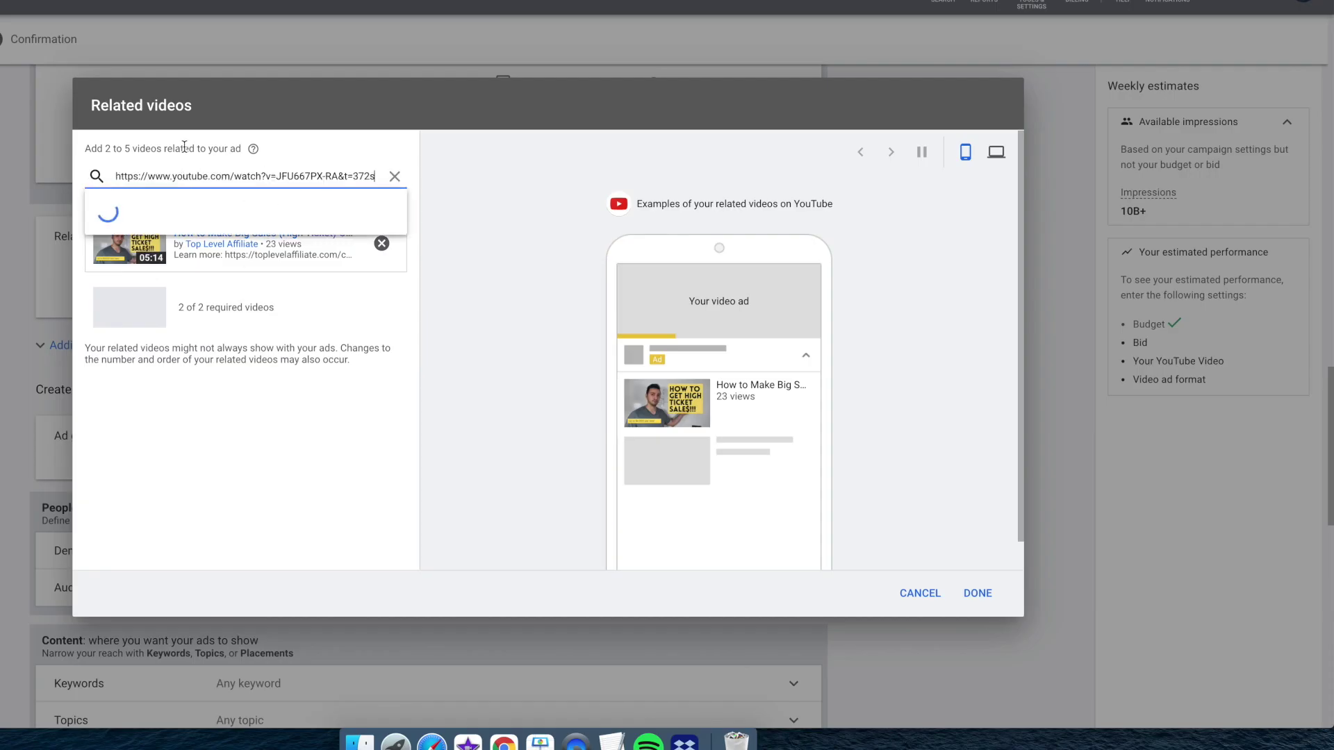
pyautogui.click(978, 593)
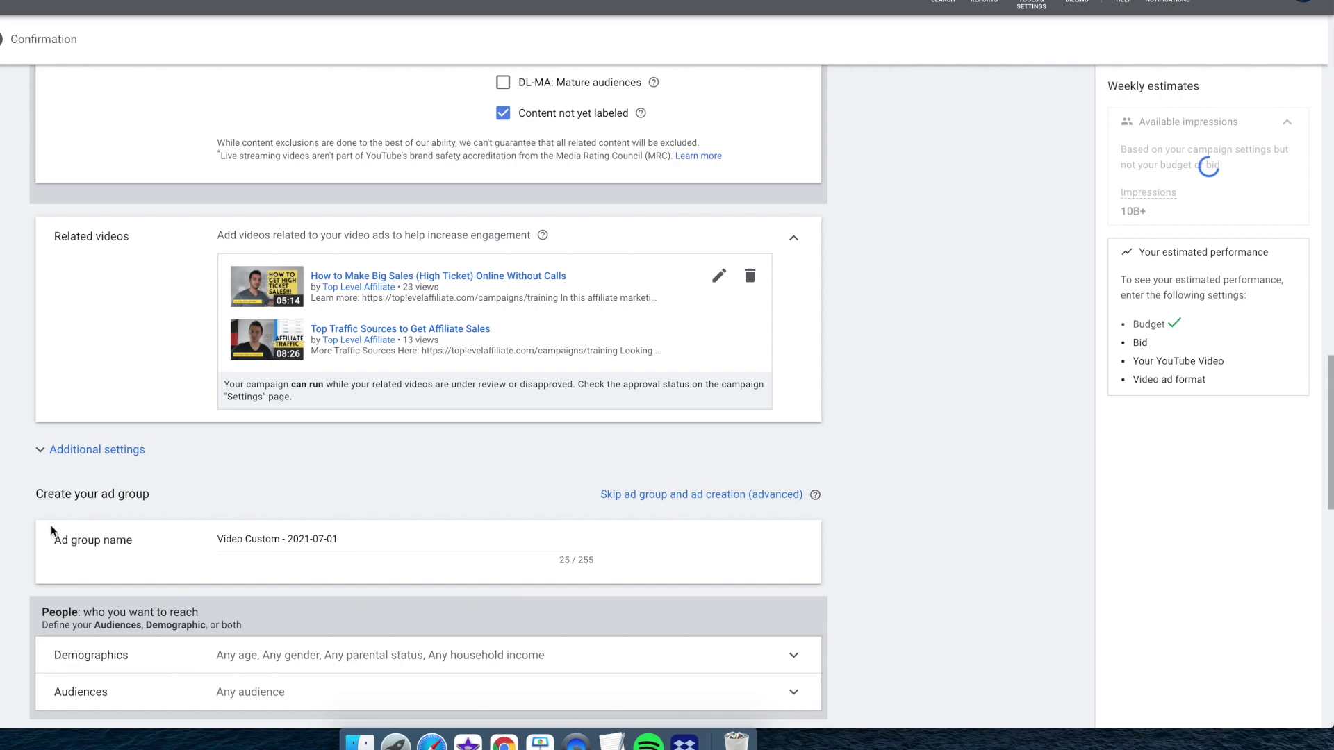
# Step: Restrict the campaign's device targeting to computers only, excluding TV screens, tablets and mobile phones
pyautogui.scroll(-5, 428, 417)
pyautogui.scroll(3, 208, 347)
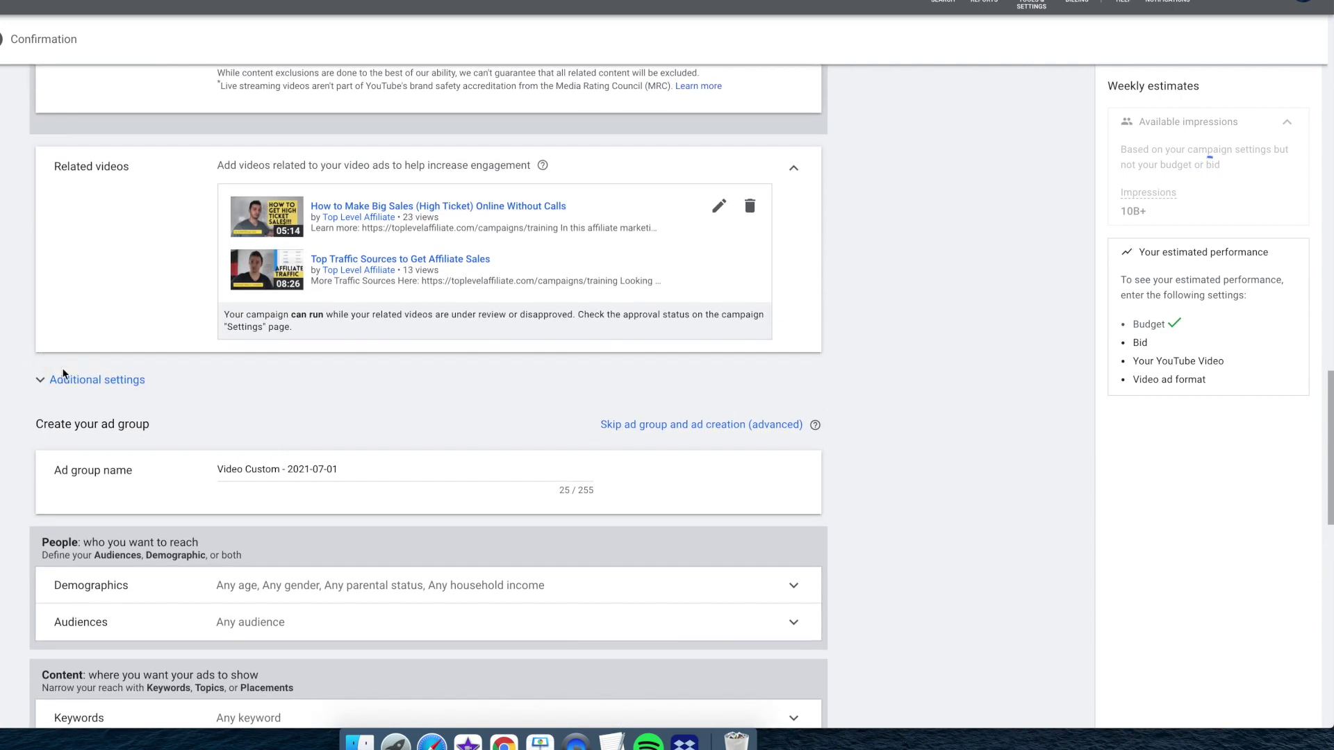
pyautogui.click(42, 379)
pyautogui.scroll(-3, 273, 317)
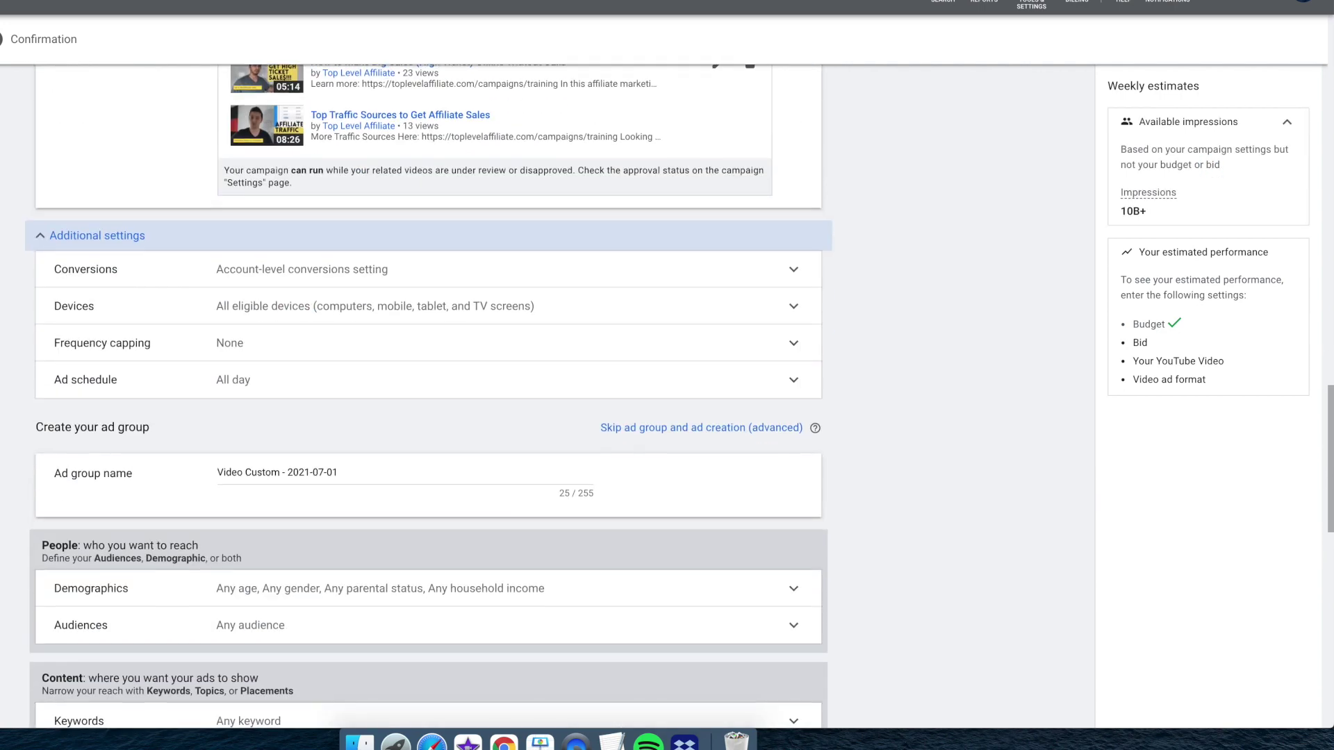
pyautogui.click(270, 306)
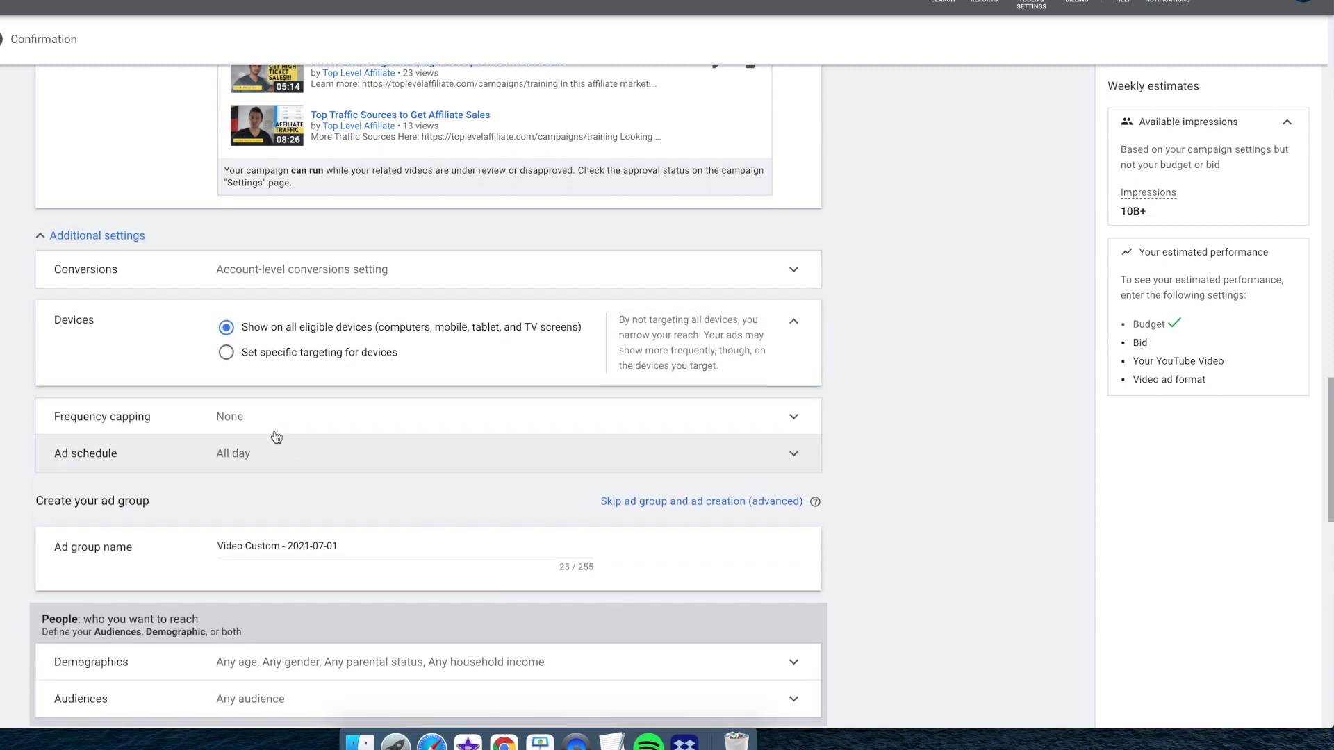
pyautogui.click(277, 354)
pyautogui.click(257, 465)
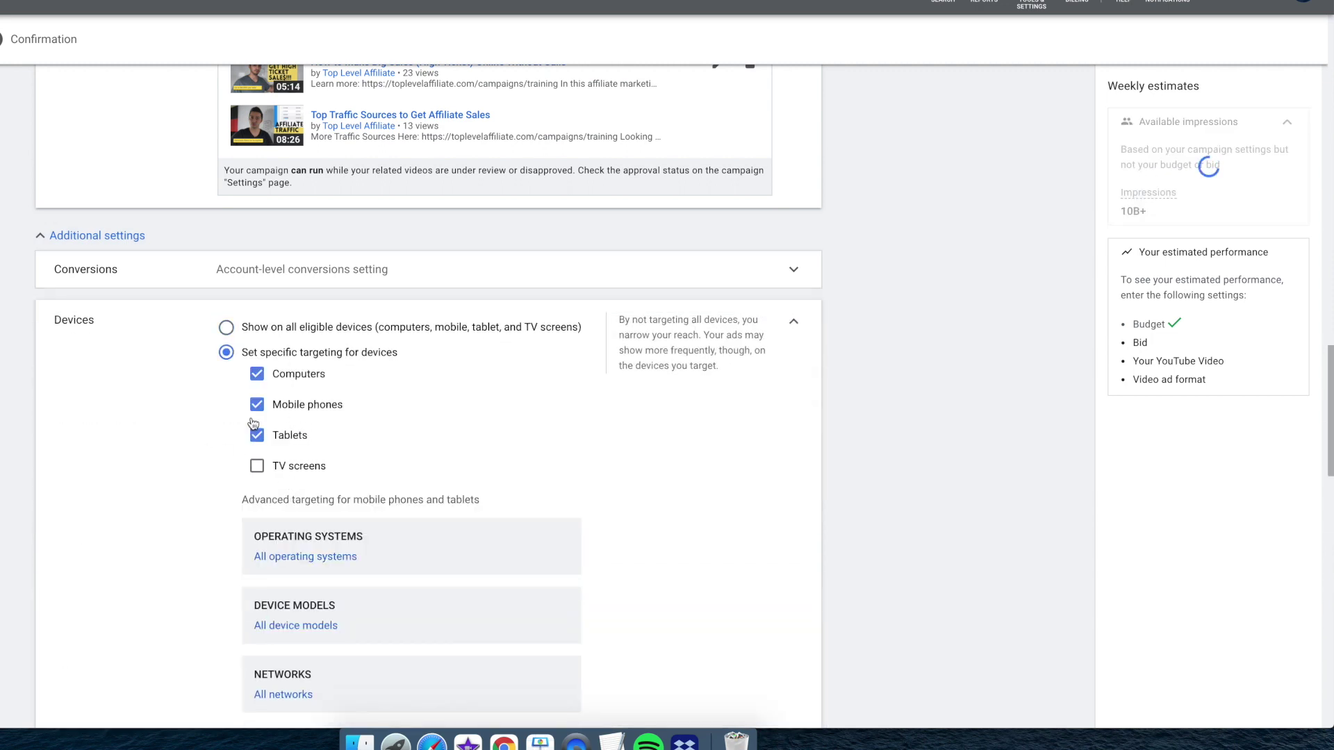
pyautogui.scroll(-2, 335, 368)
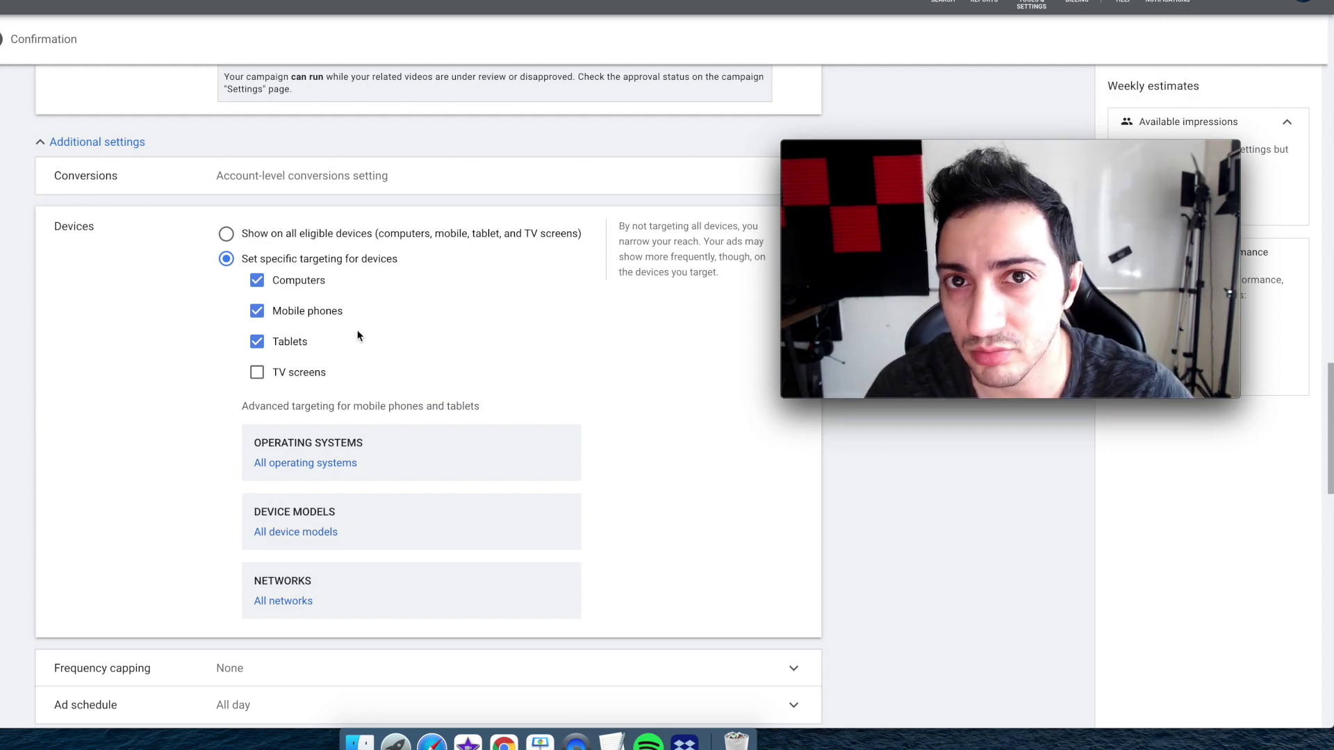
pyautogui.click(274, 342)
pyautogui.click(273, 314)
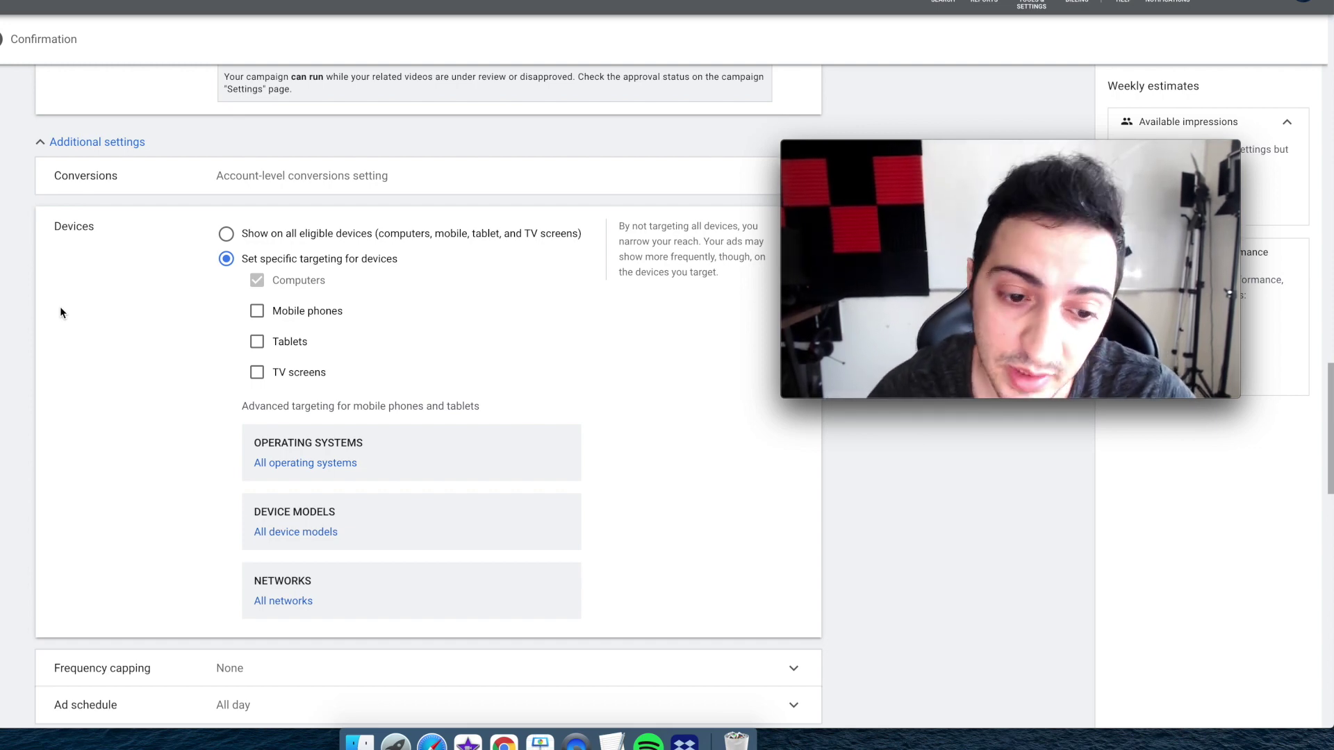
# Step: Expand the campaign's frequency capping setting to review its impression and view limit options
pyautogui.scroll(-7, 55, 344)
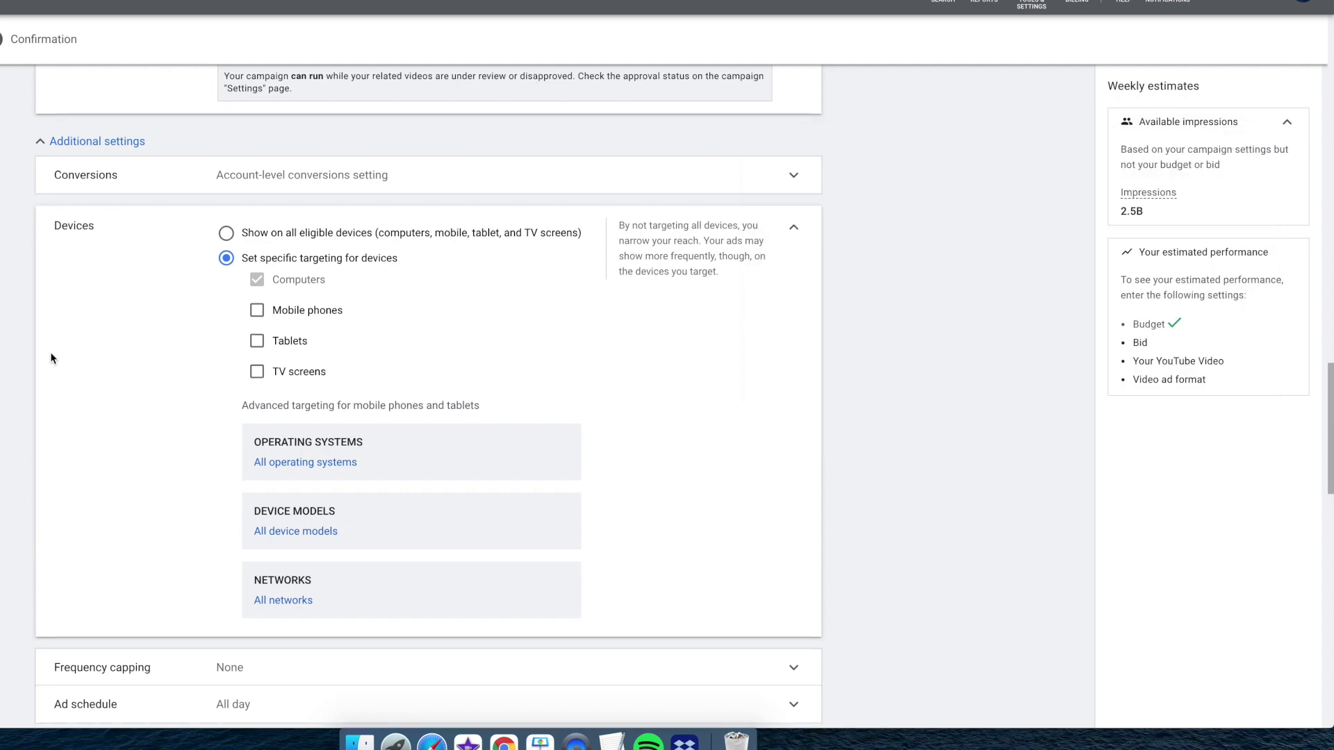
pyautogui.click(309, 211)
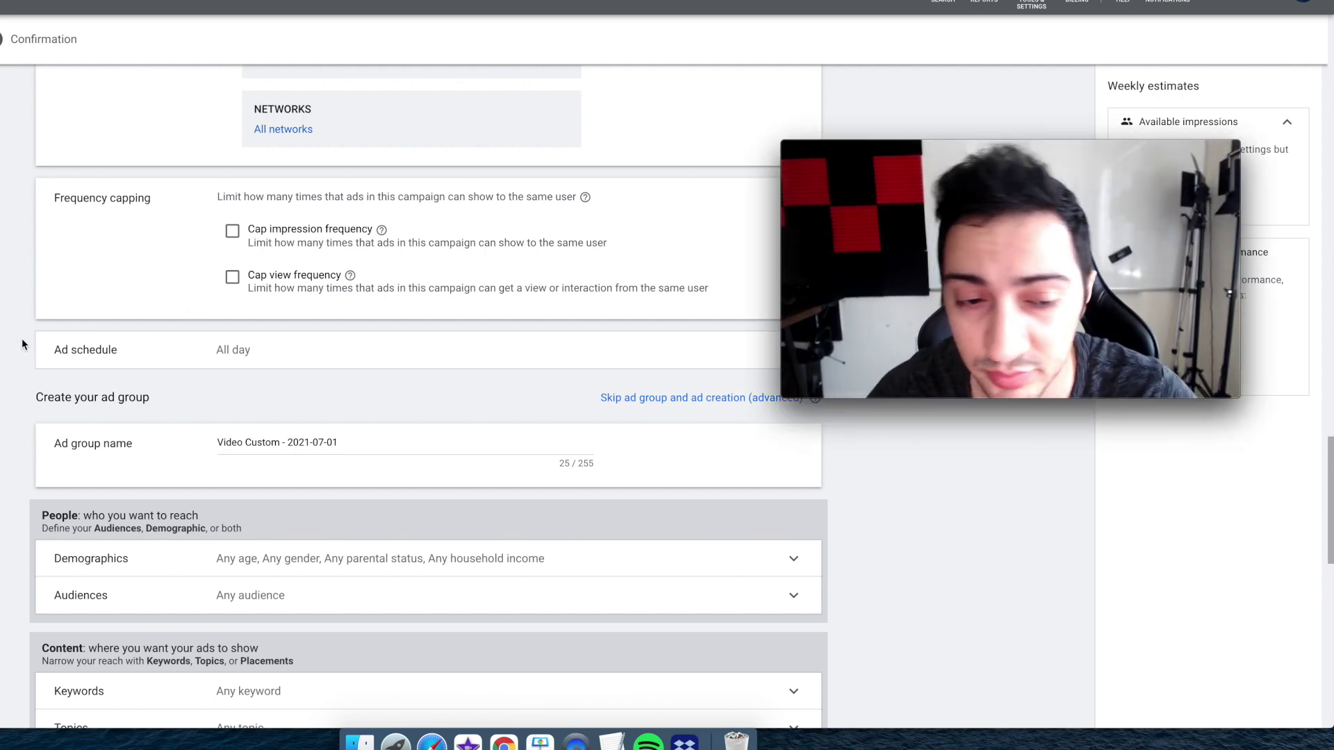
pyautogui.scroll(-2, 1, 328)
pyautogui.scroll(1, 189, 270)
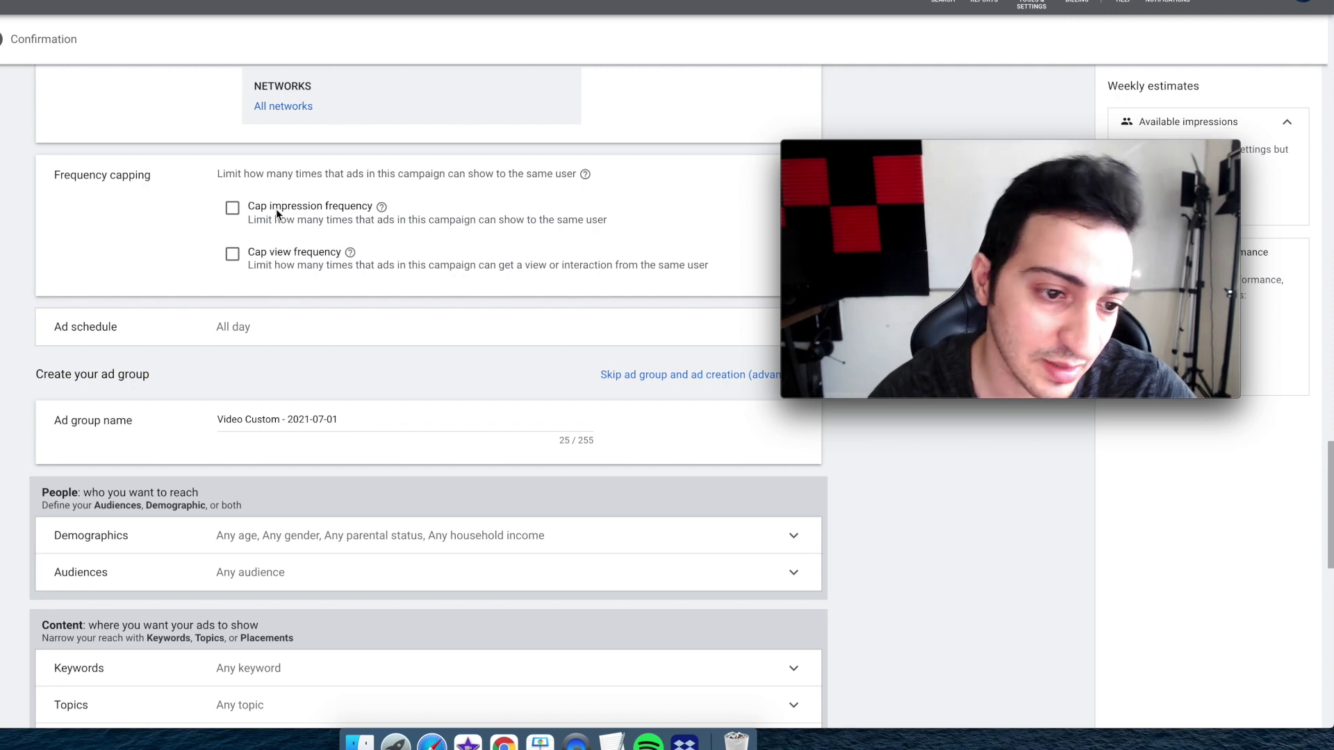
# Step: Rename the ad group as discovery
pyautogui.scroll(-3, 223, 327)
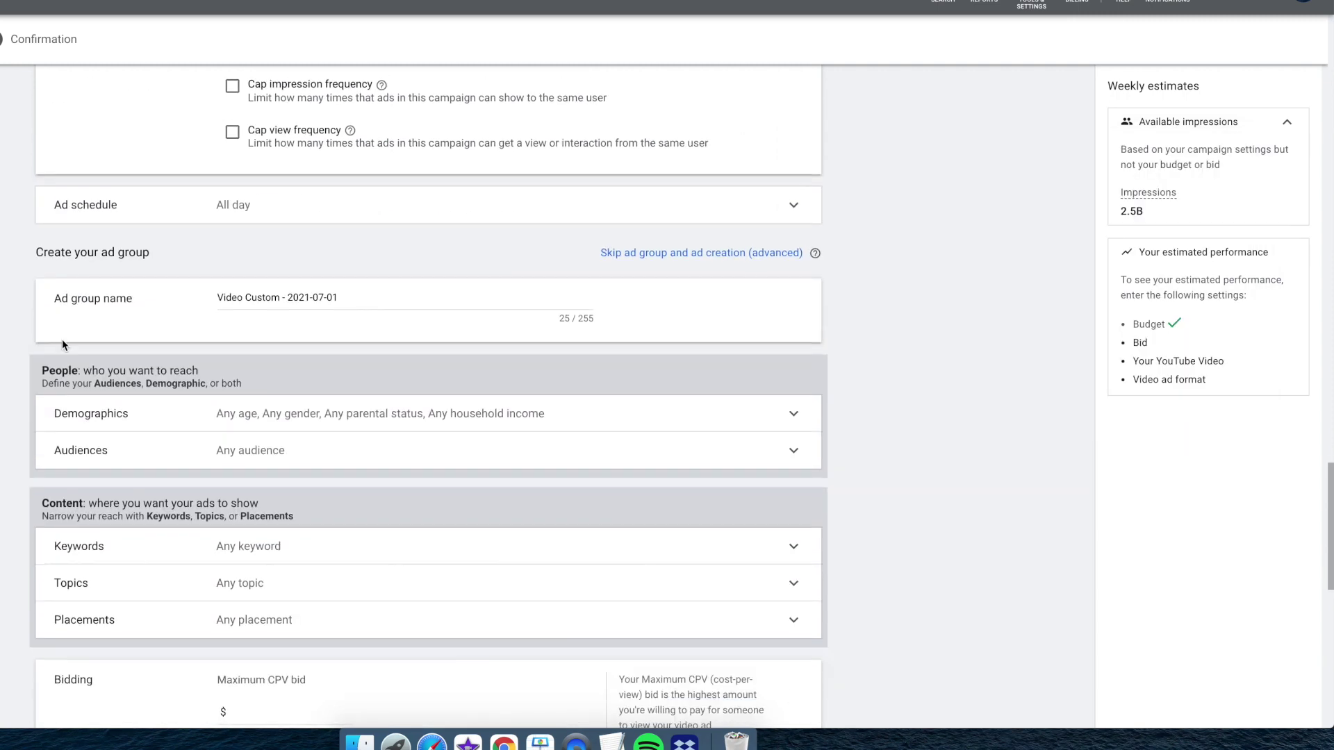
pyautogui.moveTo(367, 303); pyautogui.dragTo(169, 294)
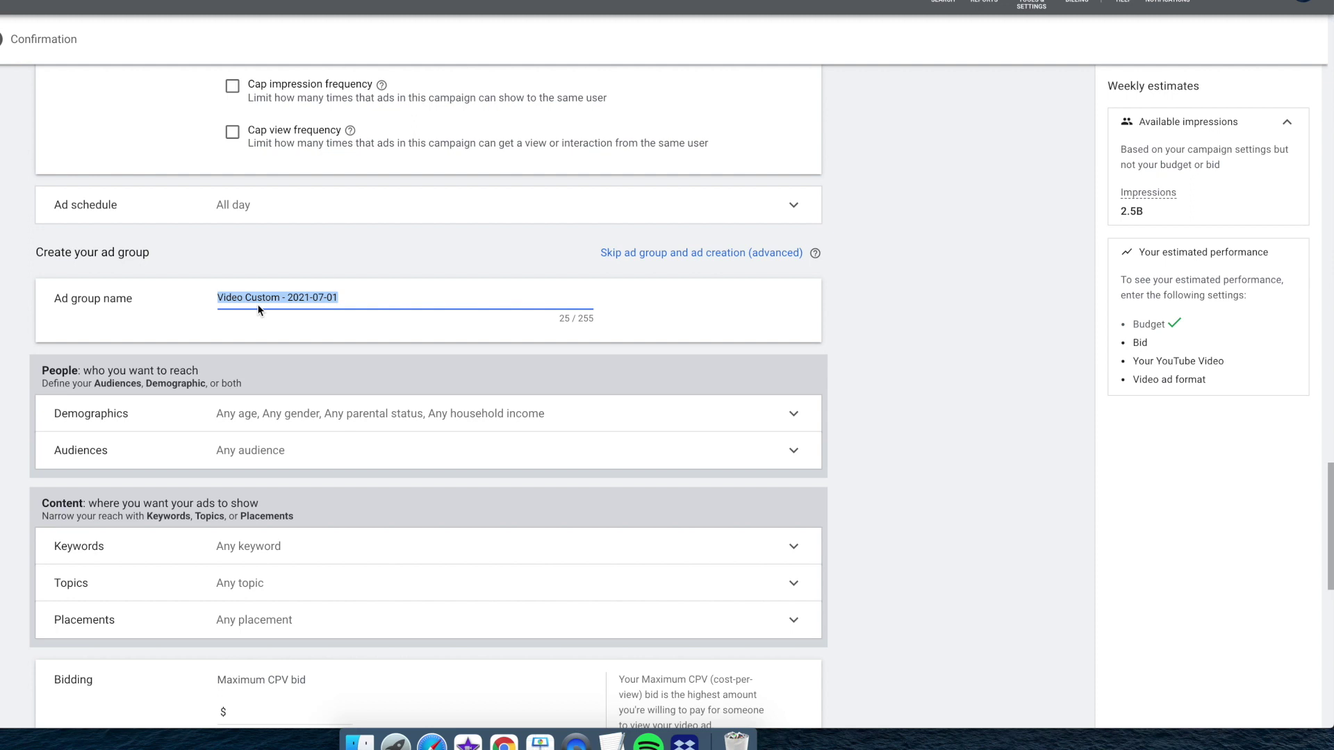
pyautogui.write('discovery')
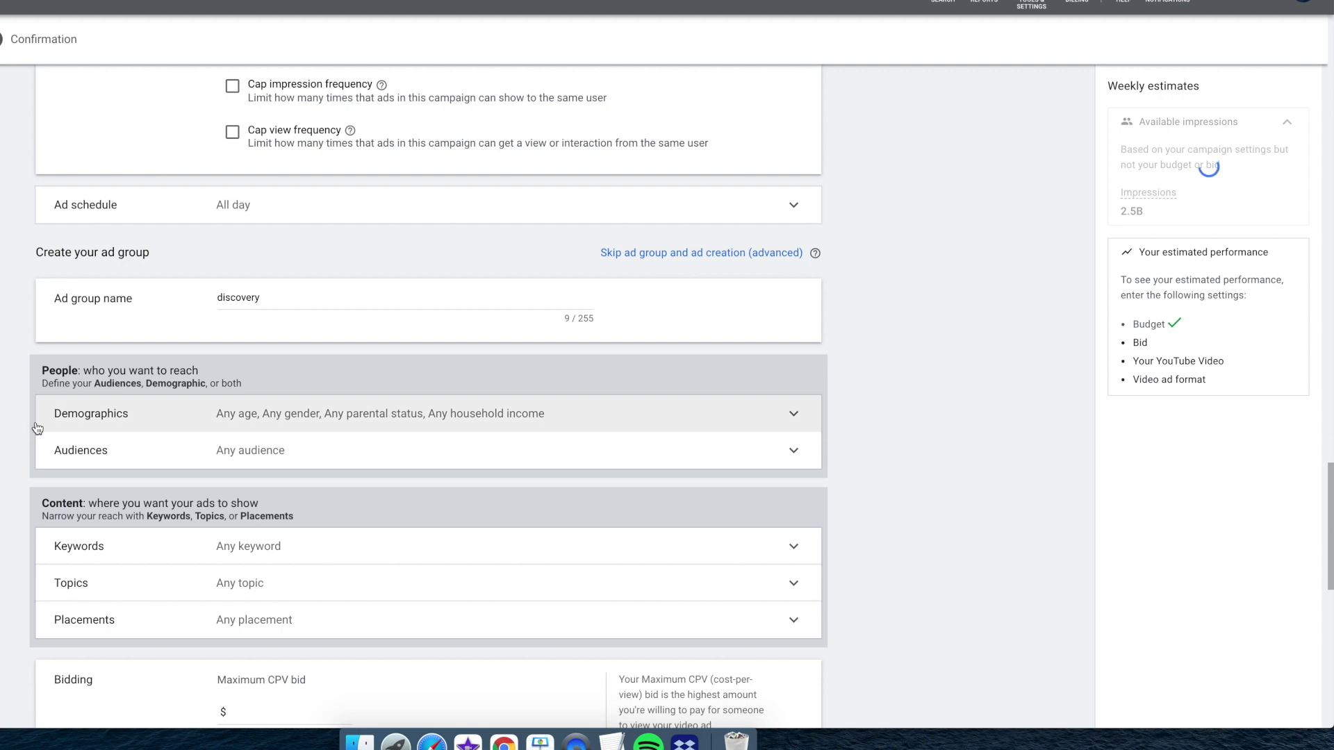
# Step: Exclude the Unknown, Lower 50% and 41 - 50% household incomes and the Unknown and 65+ ages from the ad group's demographics
pyautogui.scroll(-3, 269, 333)
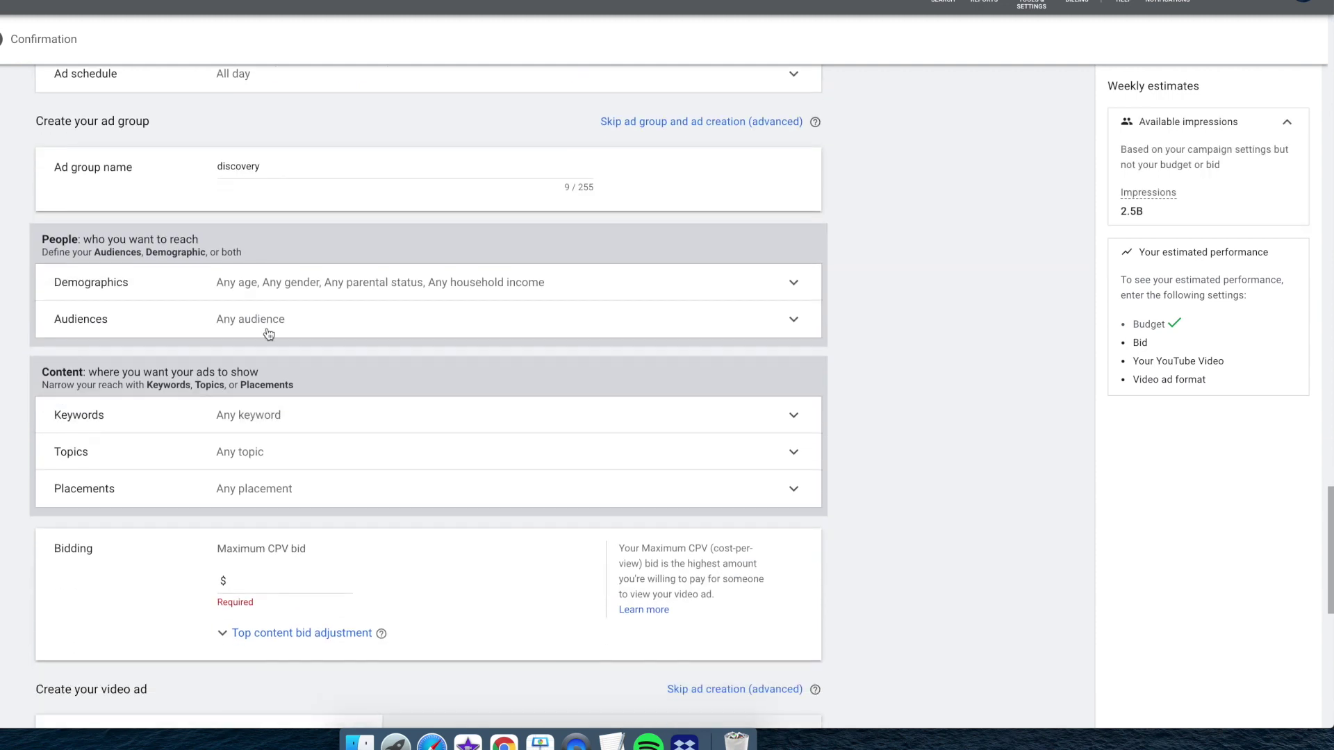
pyautogui.click(310, 292)
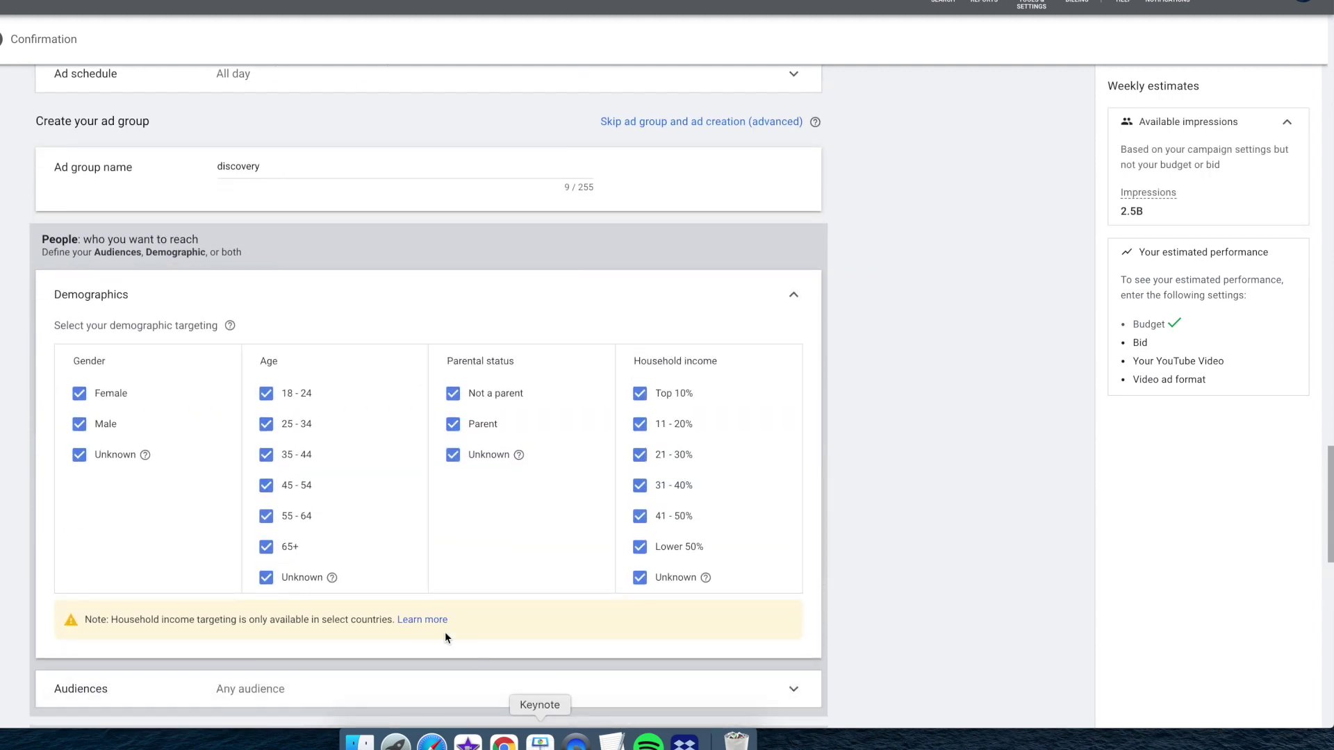
pyautogui.click(676, 578)
pyautogui.click(669, 547)
pyautogui.click(658, 515)
pyautogui.click(303, 577)
pyautogui.click(268, 546)
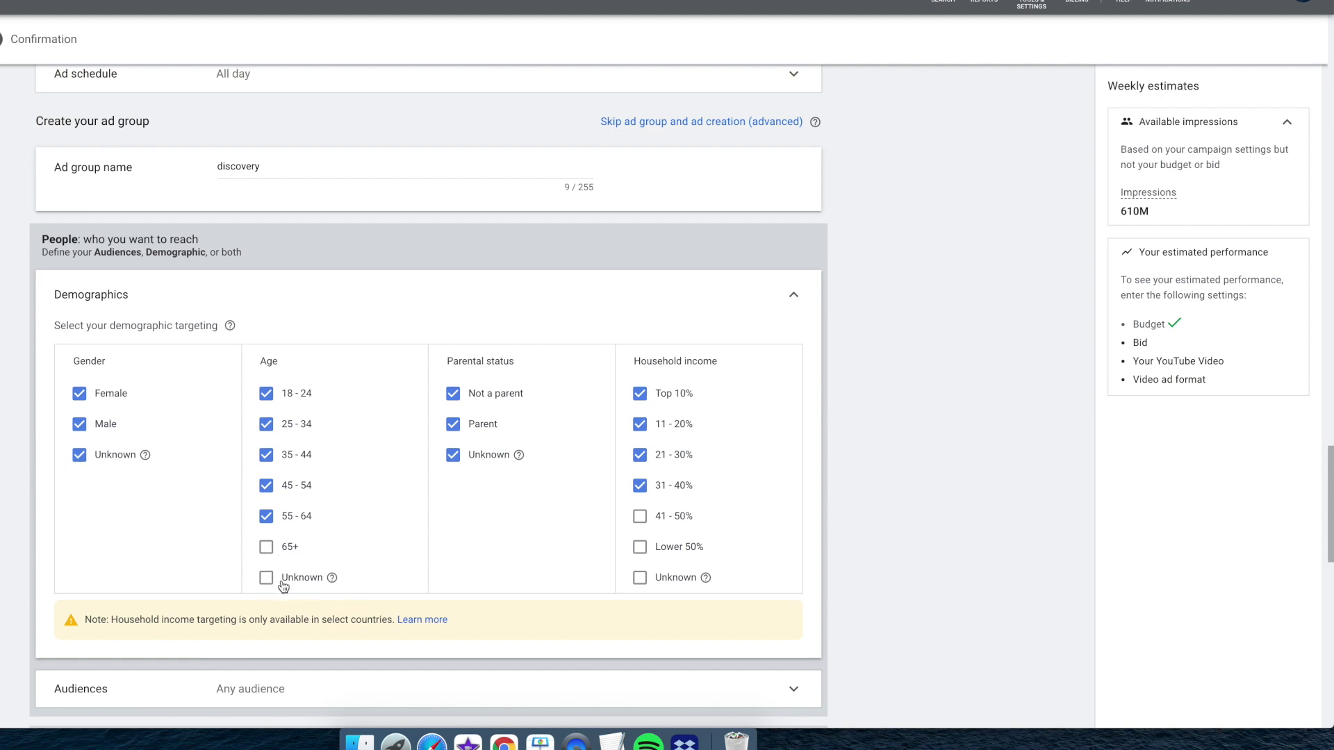
pyautogui.click(785, 309)
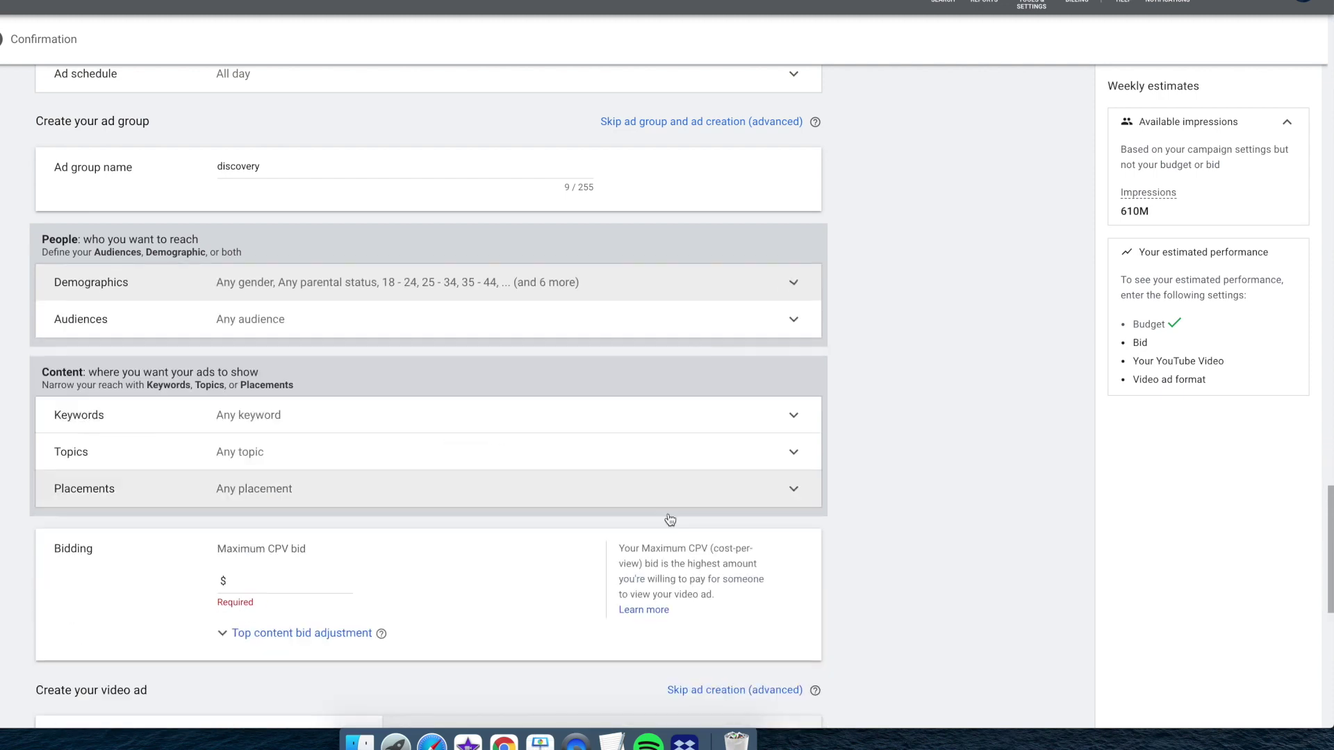
pyautogui.click(576, 742)
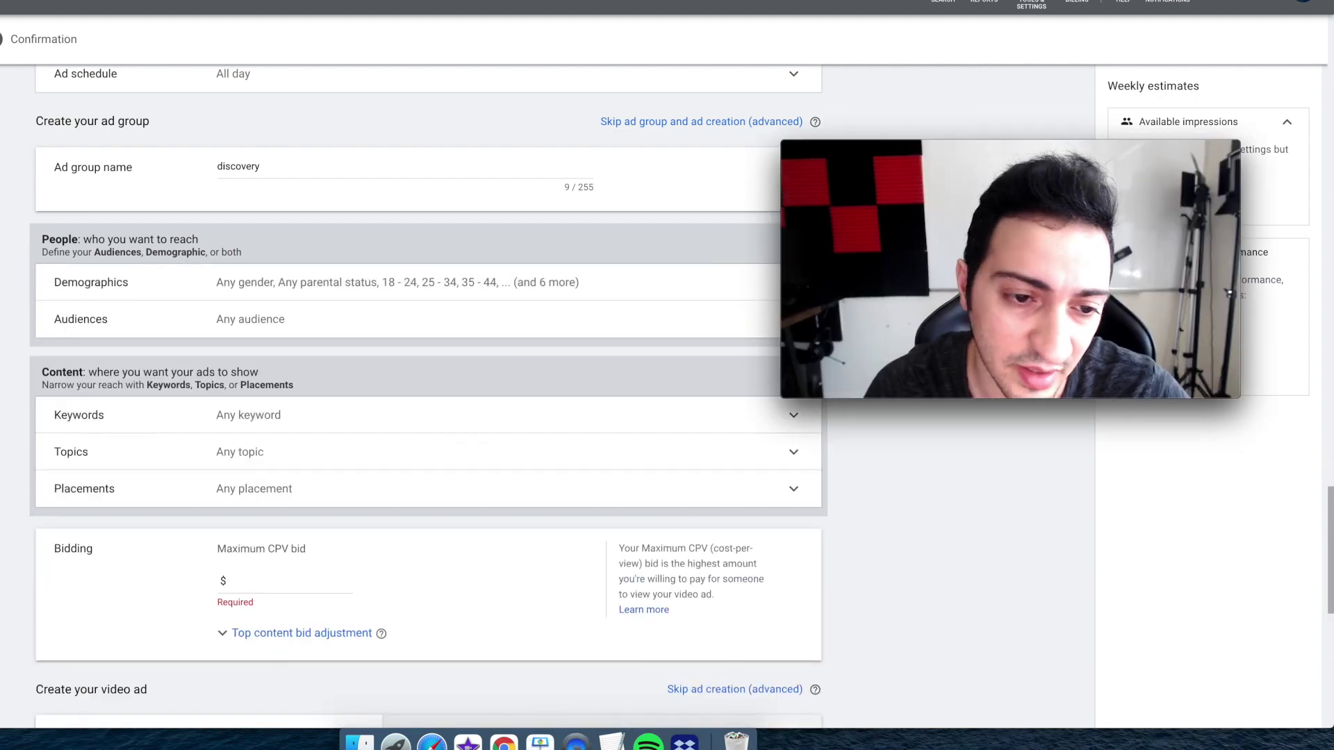
# Step: Search the ad group's topics for "online business" and target MLM & Business Opportunities under Small Business
pyautogui.scroll(-3, 320, 286)
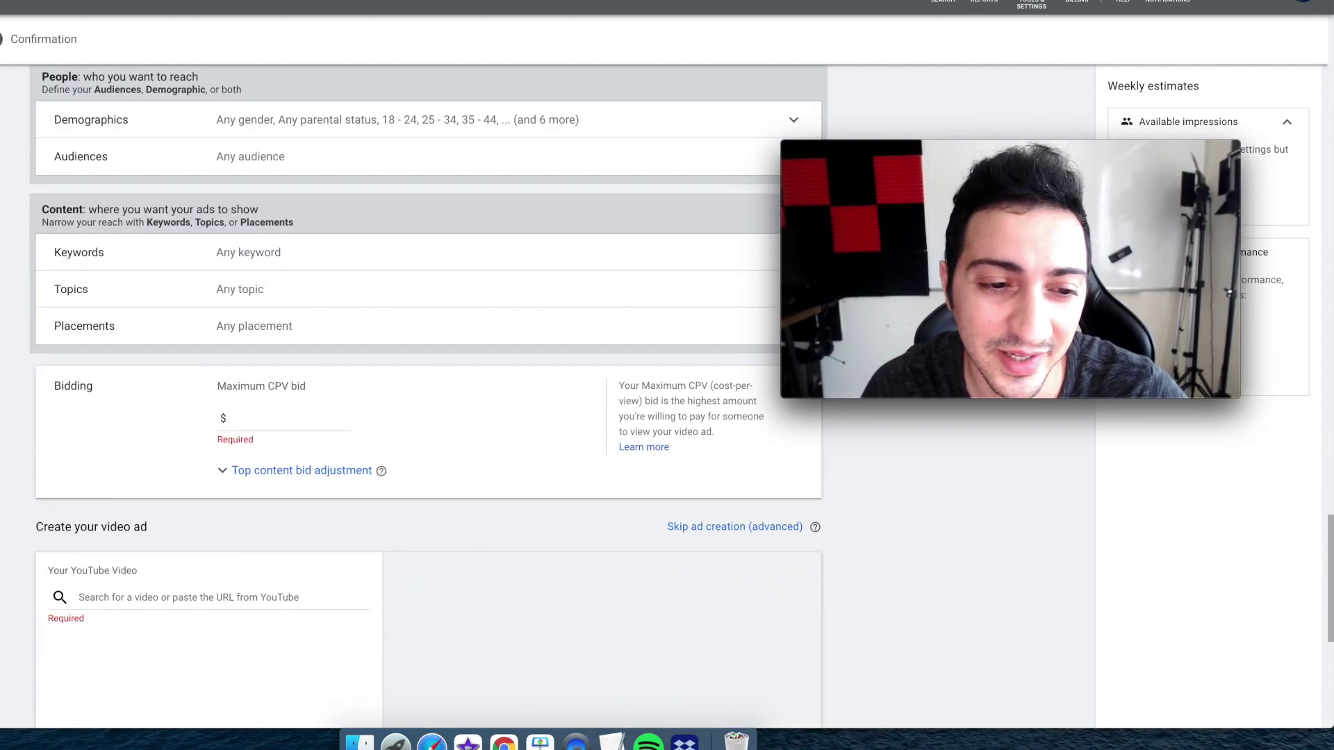
pyautogui.click(254, 298)
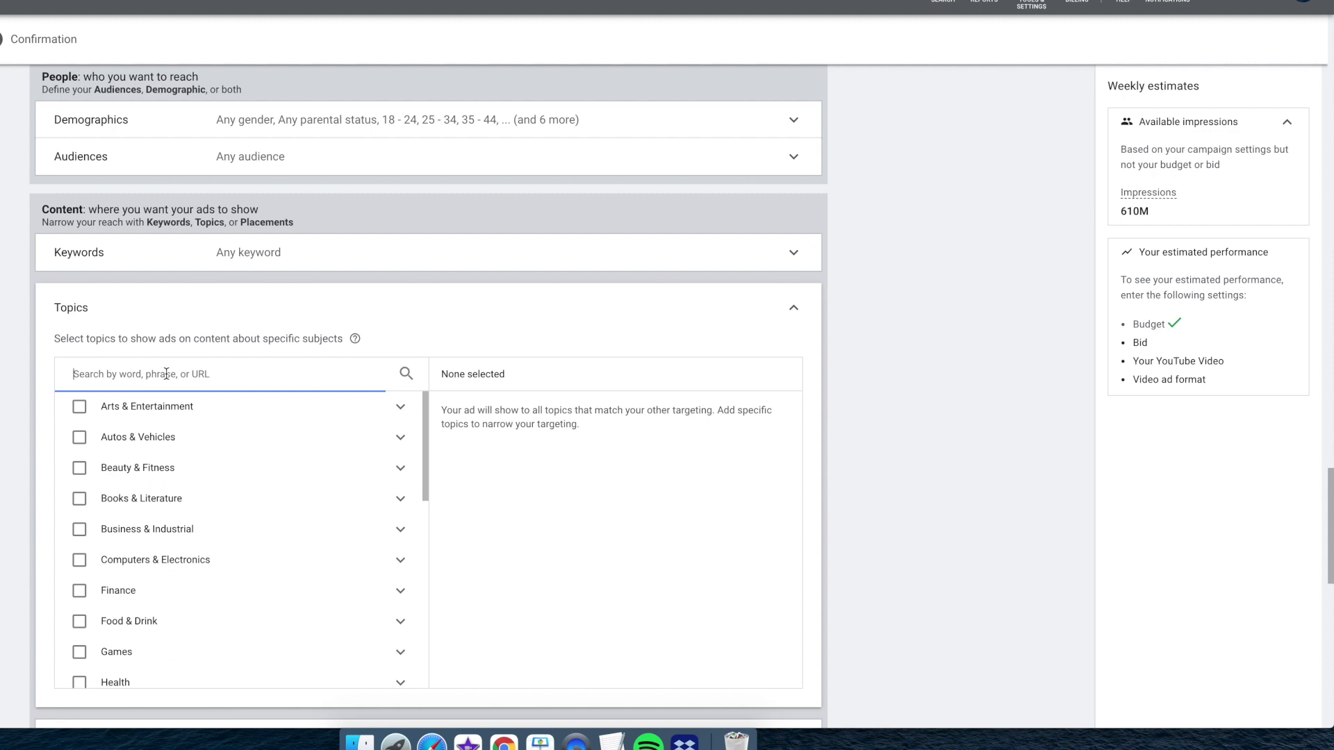
pyautogui.write('online bus')
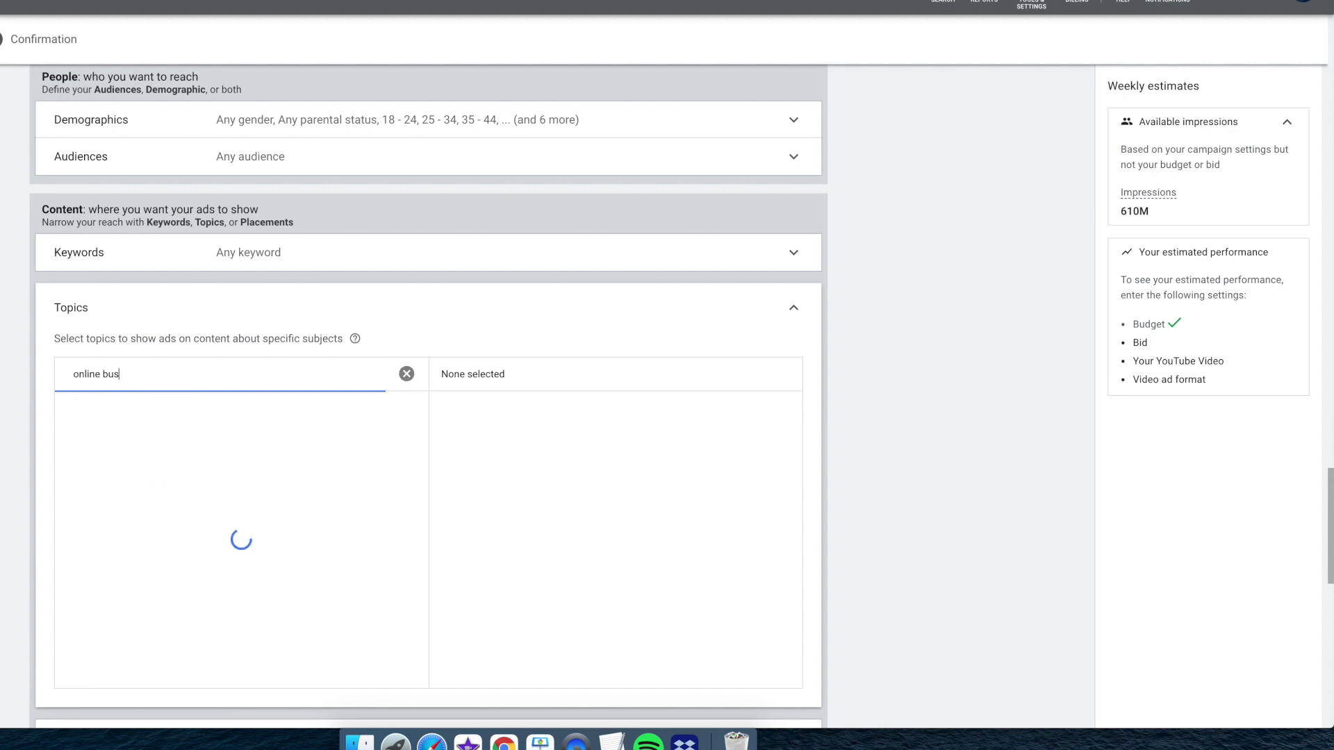
pyautogui.write('iness')
pyautogui.scroll(-4, 239, 544)
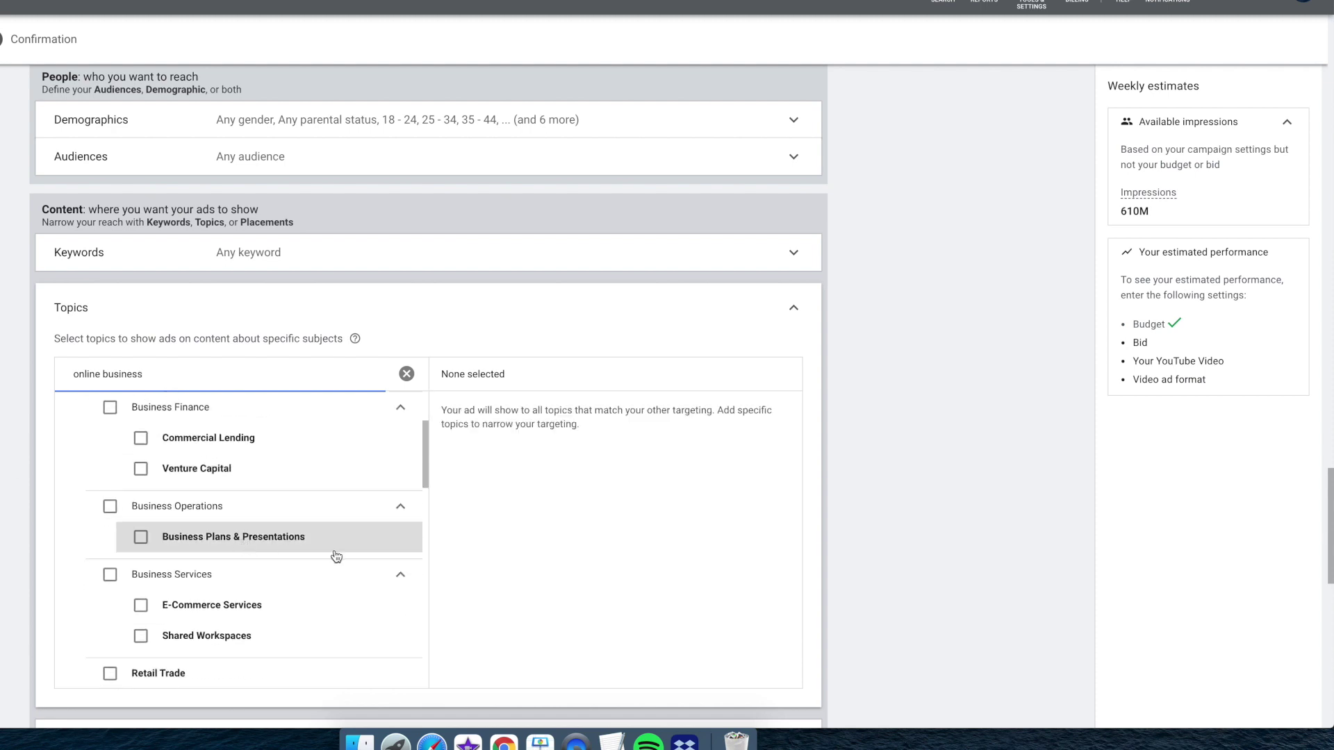
pyautogui.scroll(1, 297, 553)
pyautogui.scroll(-5, 295, 549)
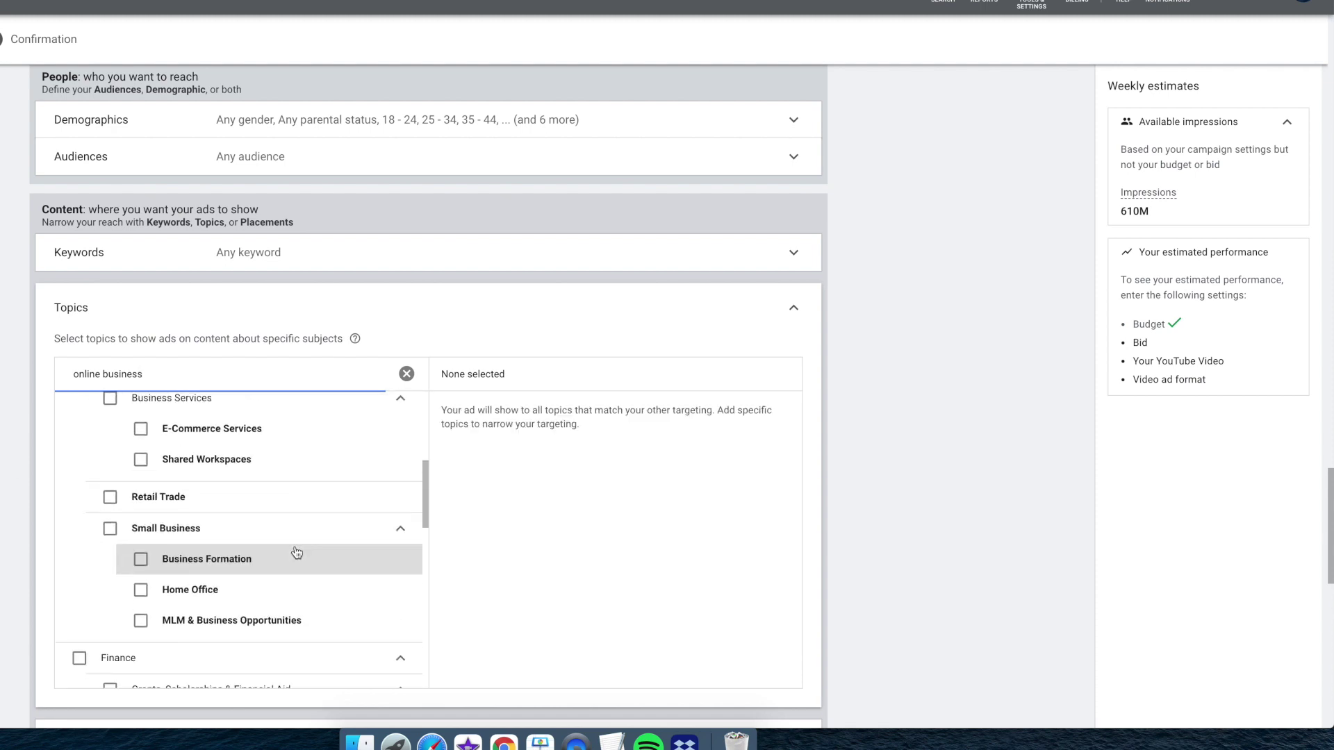
pyautogui.scroll(-2, 279, 566)
pyautogui.click(280, 590)
pyautogui.scroll(-5, 280, 584)
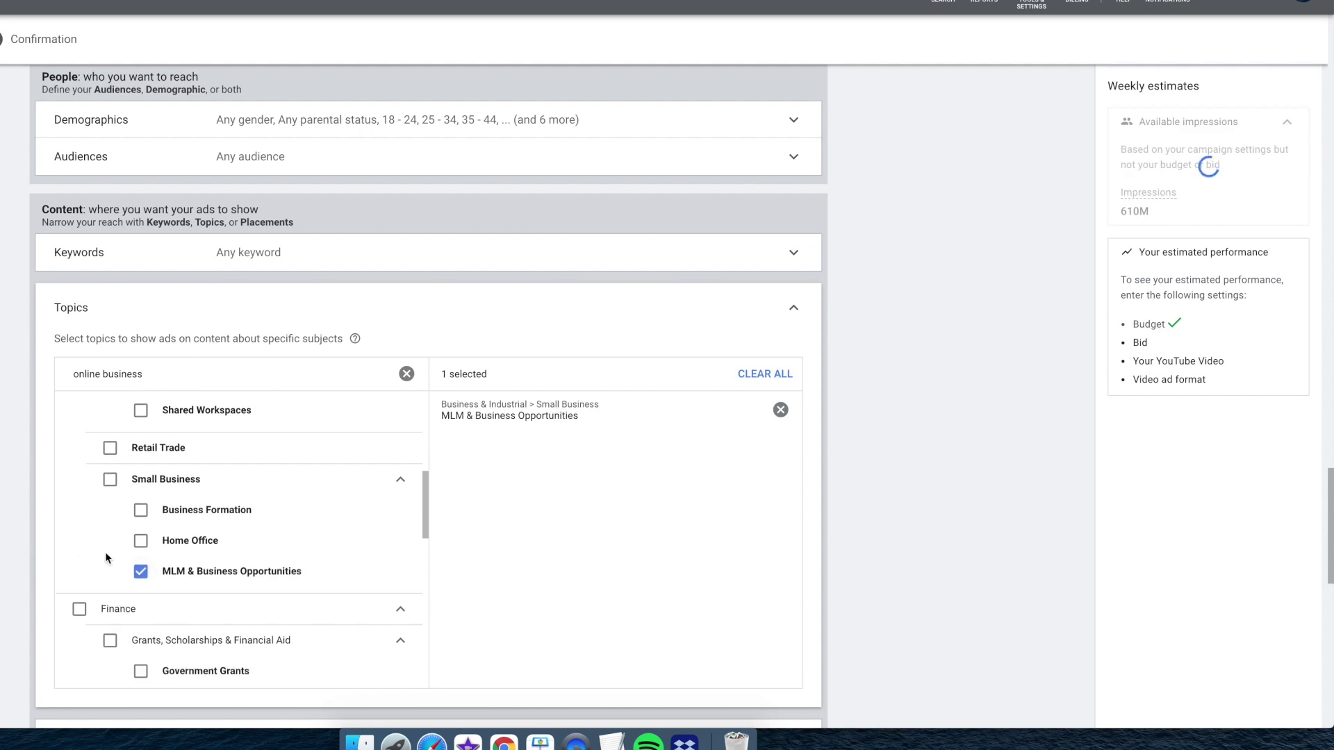
pyautogui.click(794, 309)
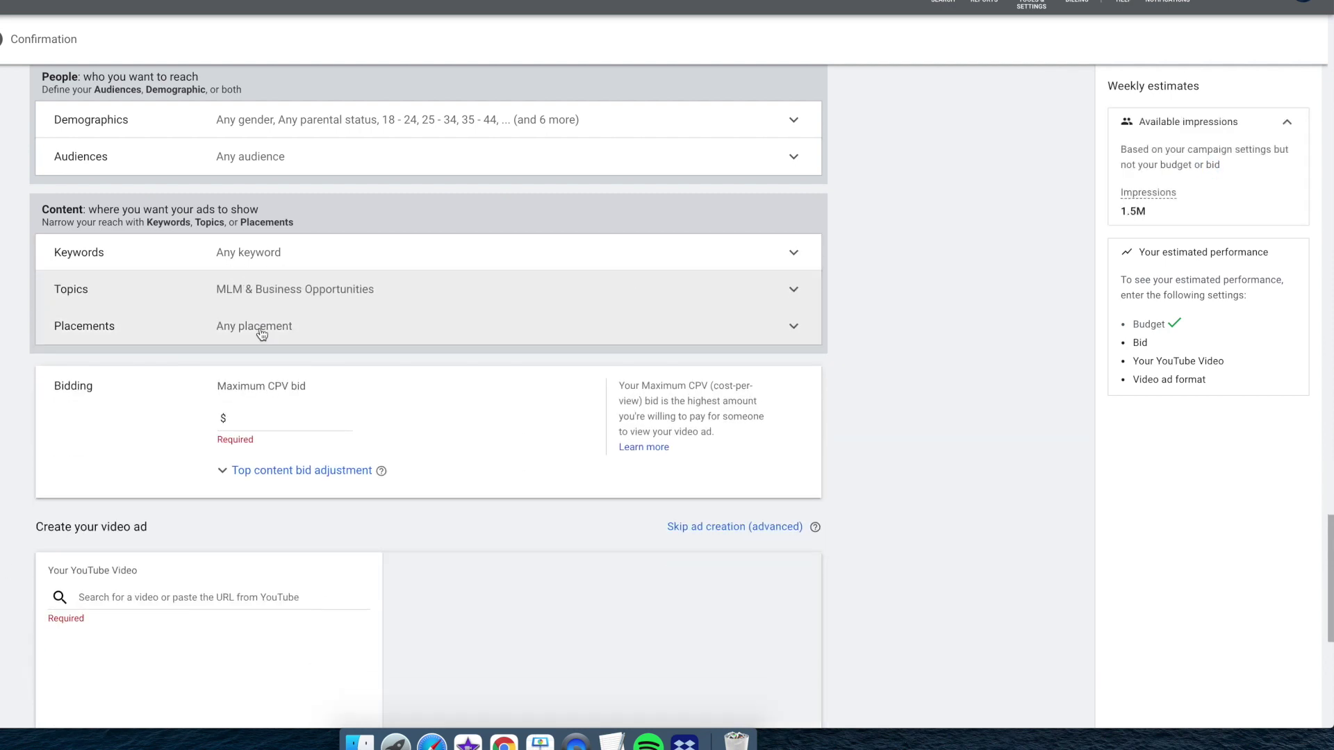
# Step: Search the ad group's audiences for "clickbank" and target the ClickBank Strategy custom intent audience
pyautogui.scroll(2, 261, 335)
pyautogui.click(262, 245)
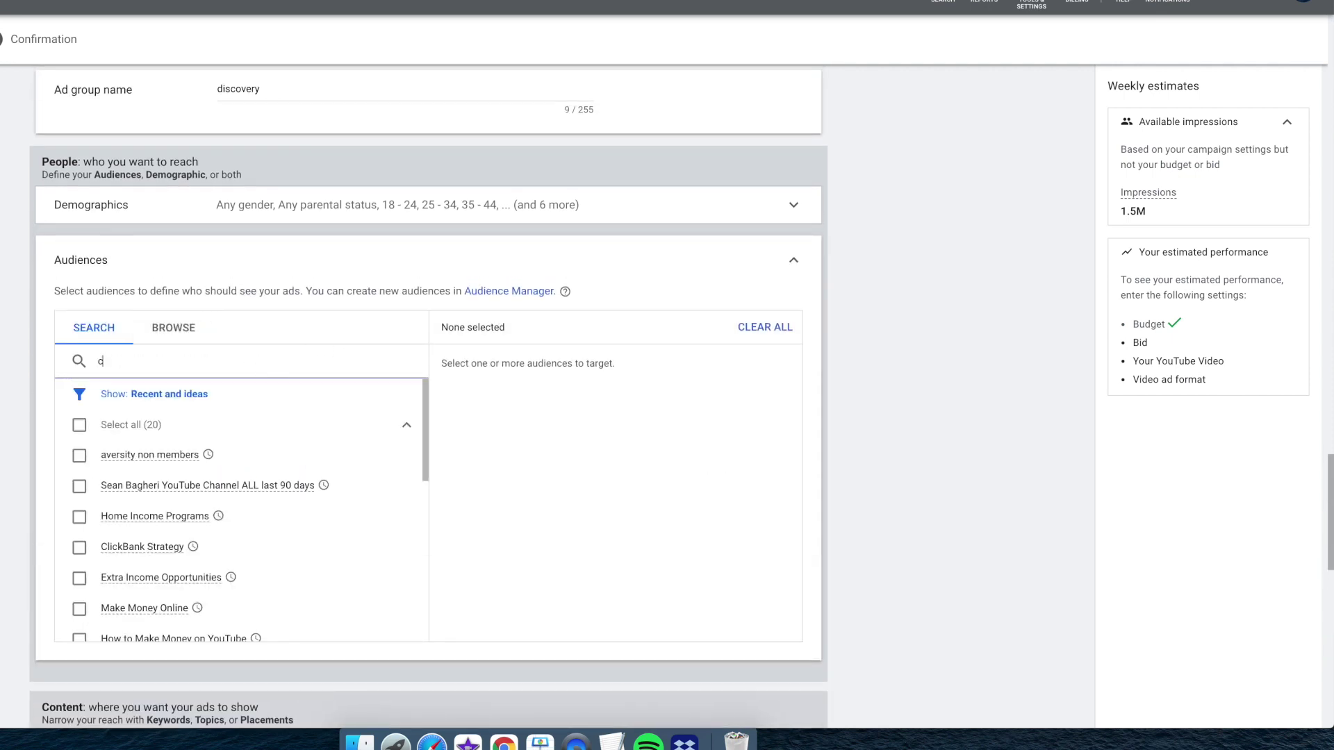
pyautogui.write('clickabank')
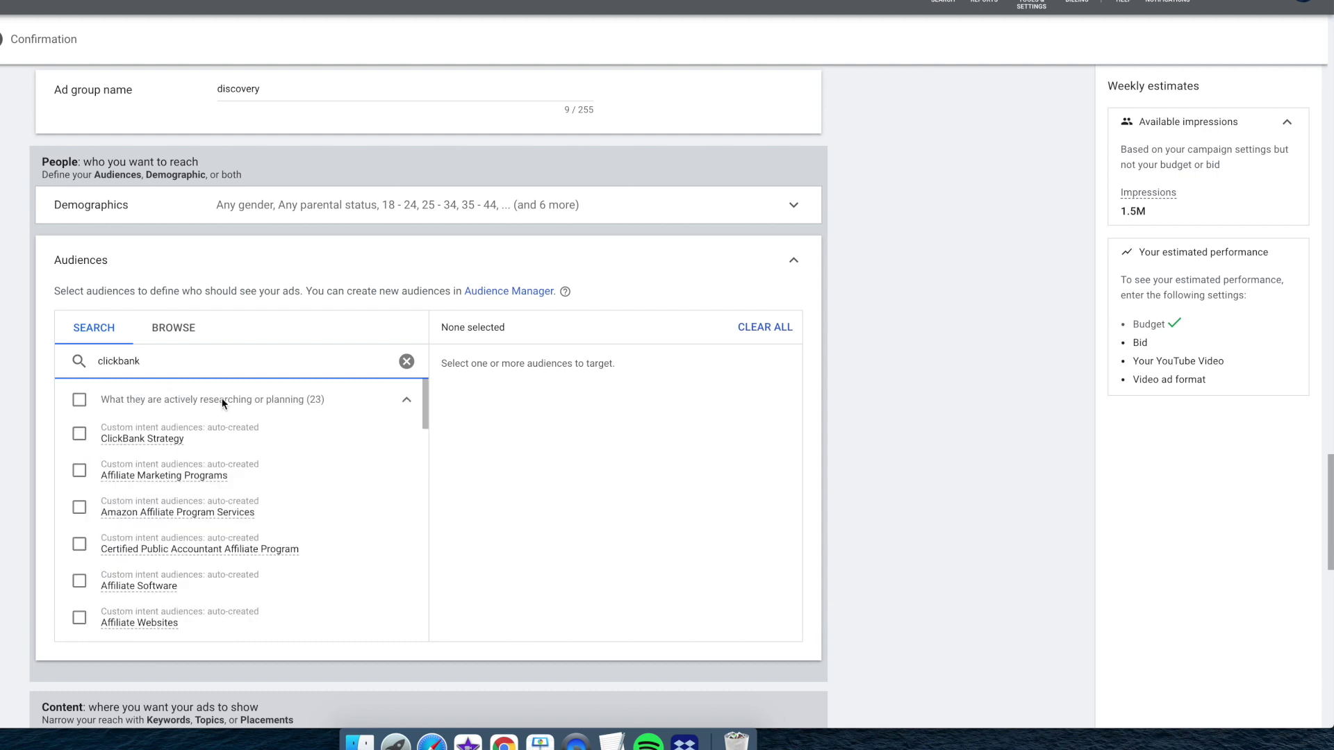
pyautogui.click(79, 434)
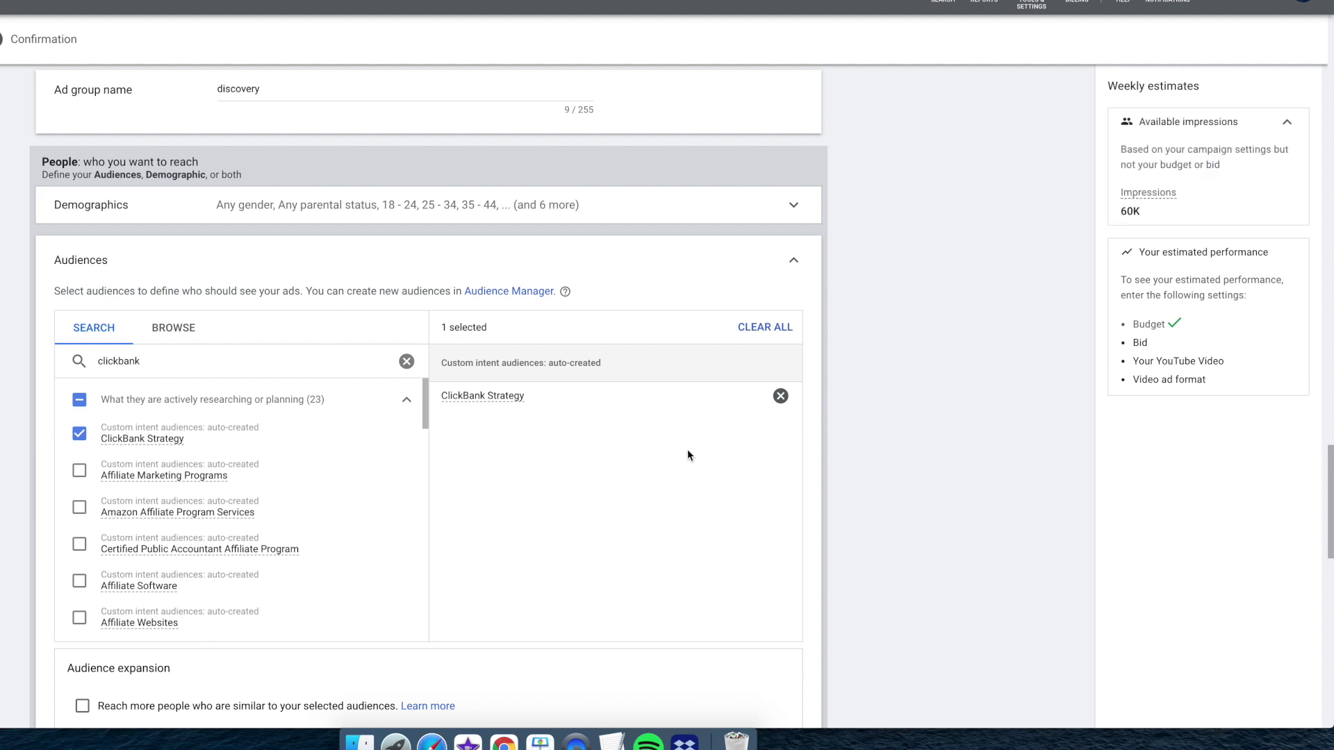
# Step: Add the Affiliate Marketing Programs custom intent audience to the ad group's targeting and look through the remaining clickbank audience suggestions
pyautogui.click(794, 265)
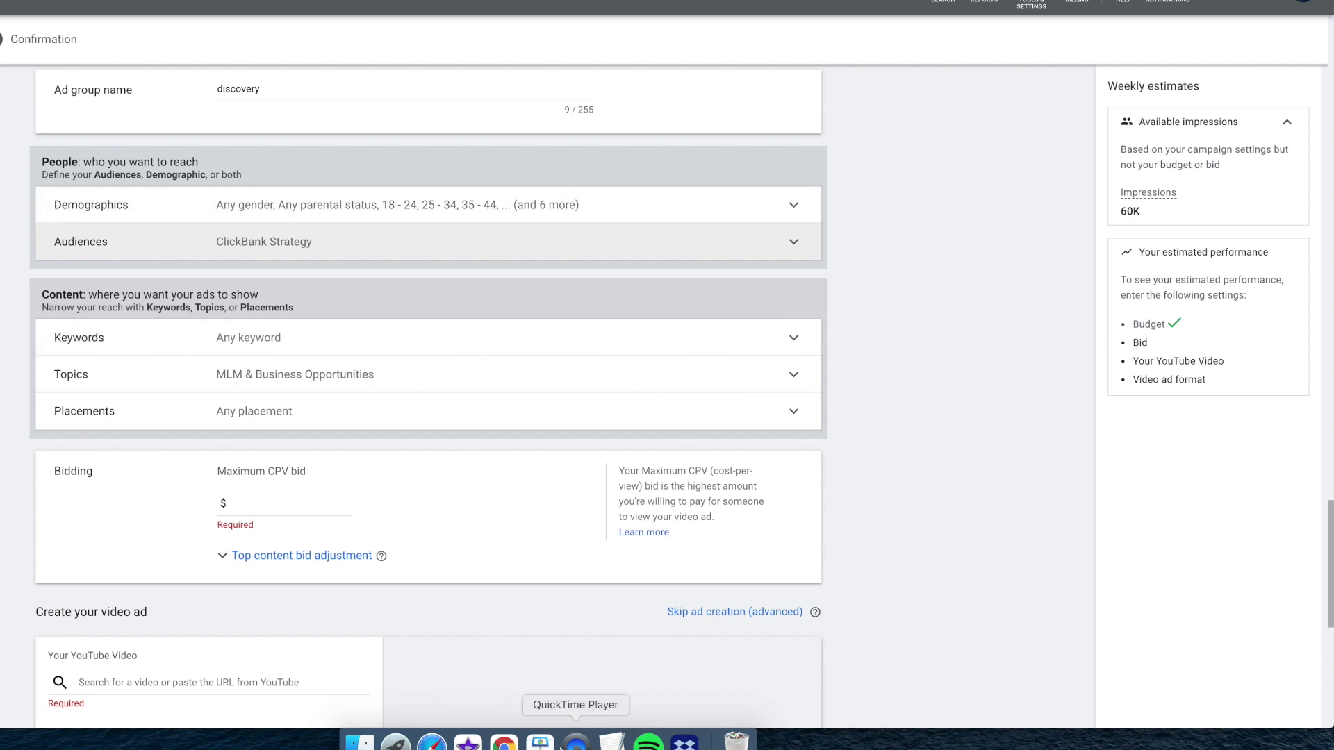
pyautogui.click(576, 742)
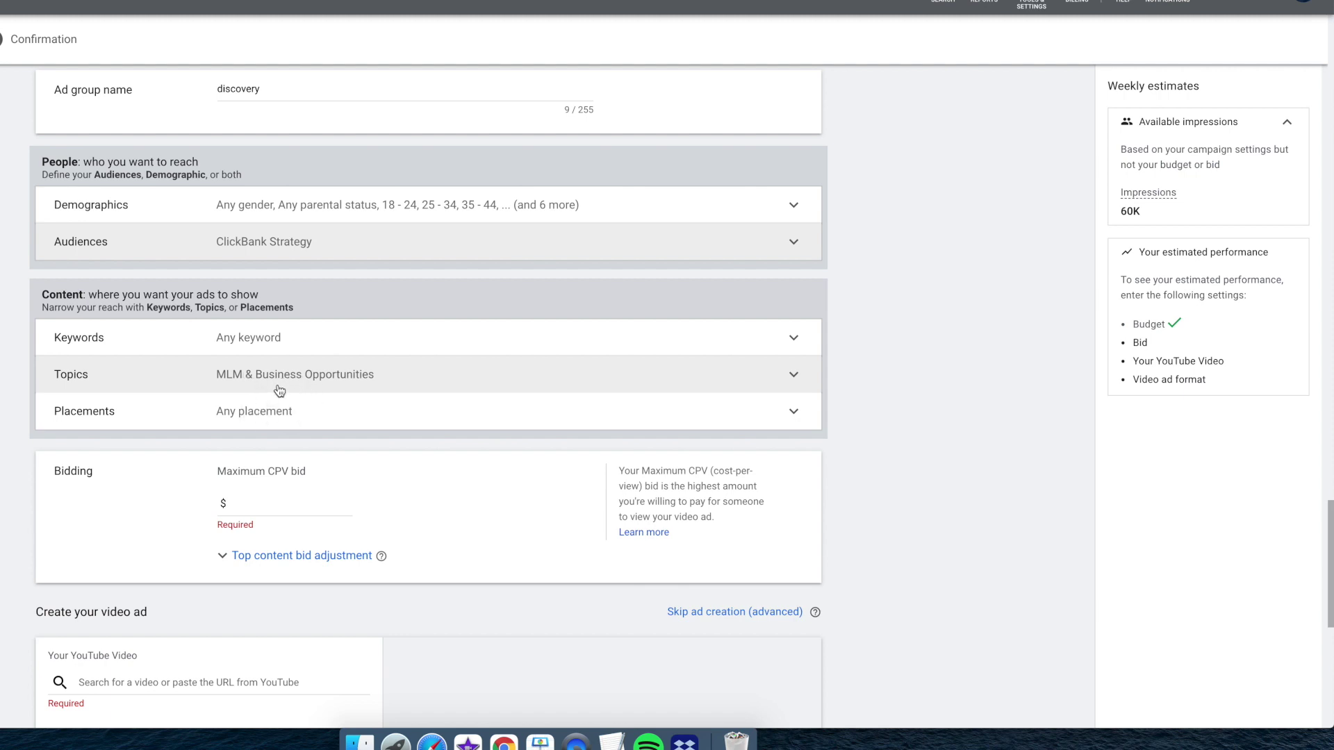
pyautogui.click(291, 257)
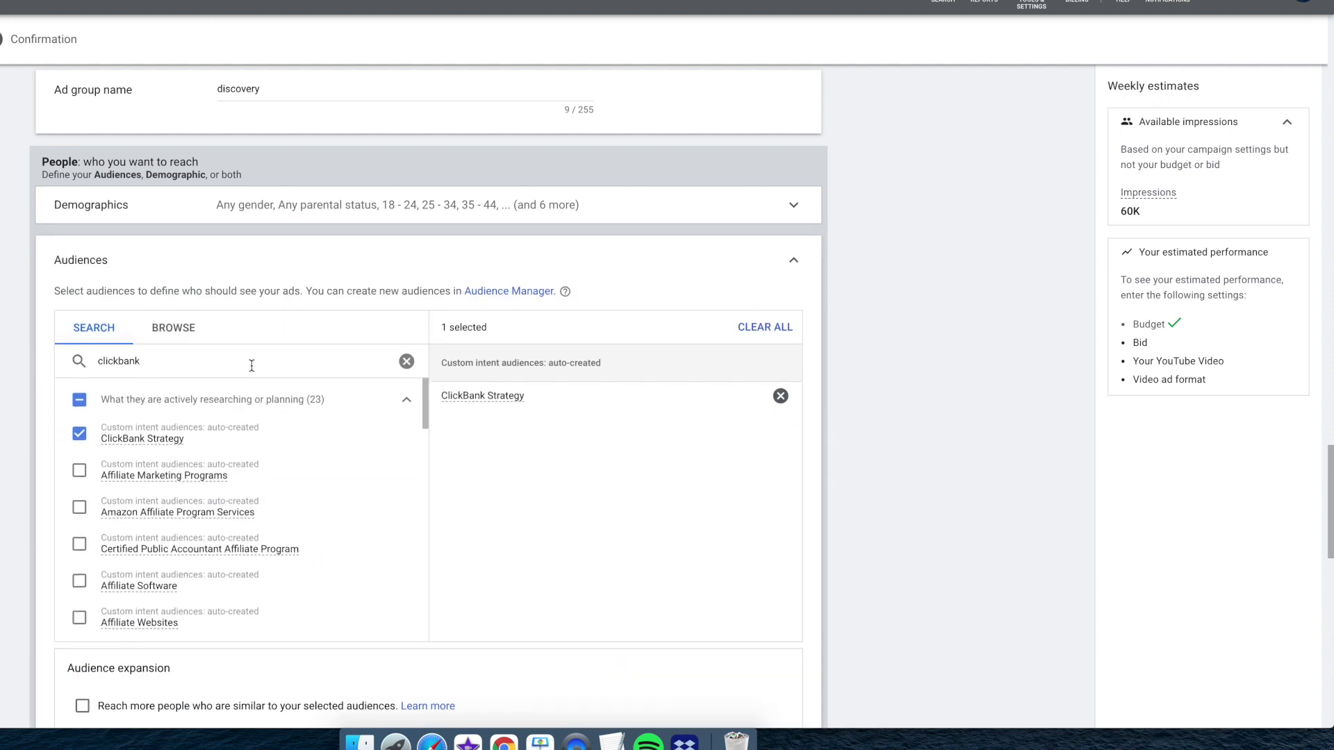
pyautogui.click(80, 473)
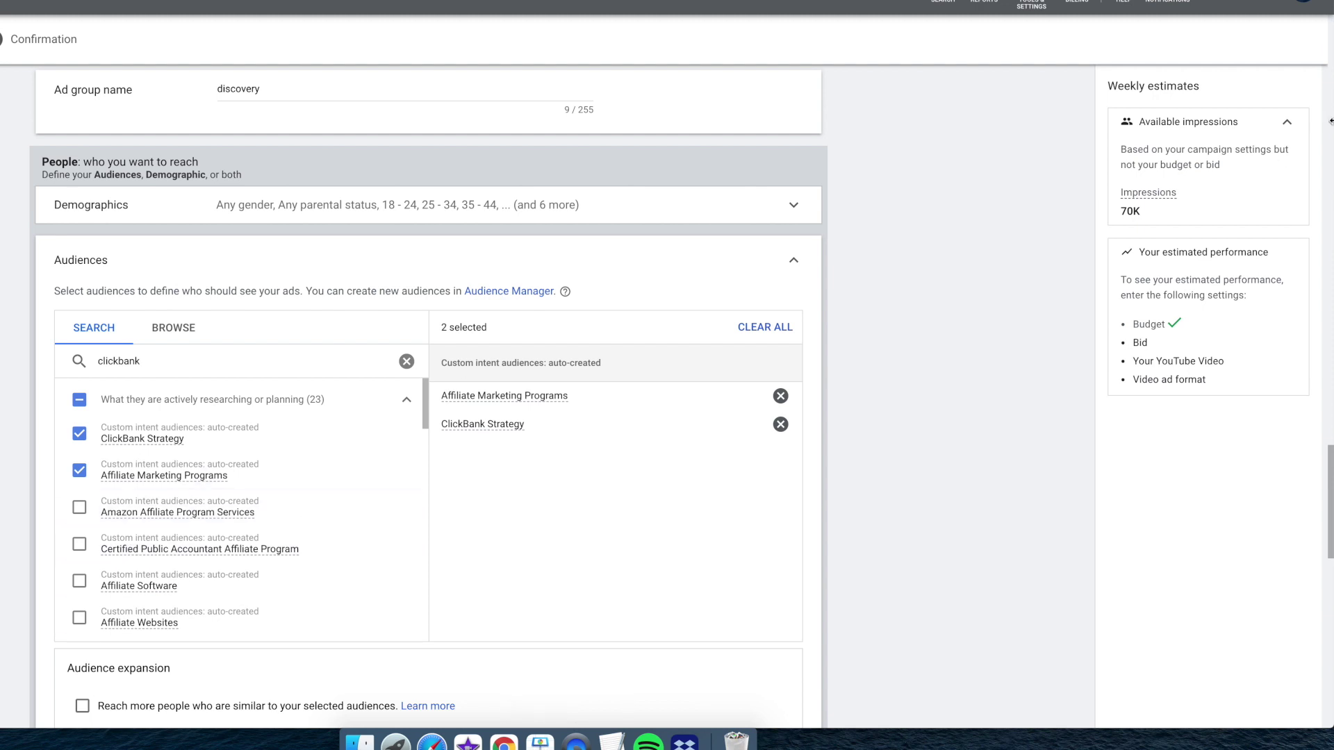
pyautogui.doubleClick(1130, 212)
pyautogui.click(1126, 213)
pyautogui.scroll(-3, 289, 544)
pyautogui.scroll(-8, 289, 539)
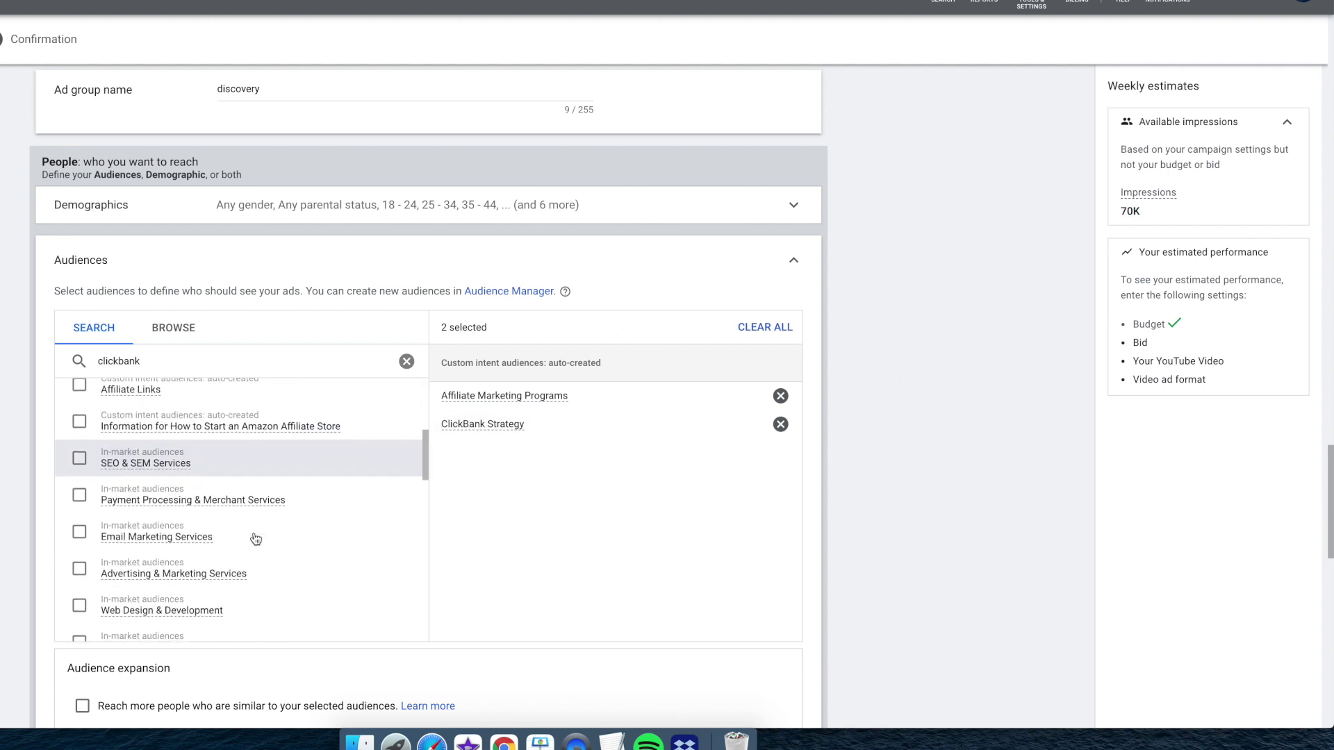
pyautogui.scroll(-2, 258, 539)
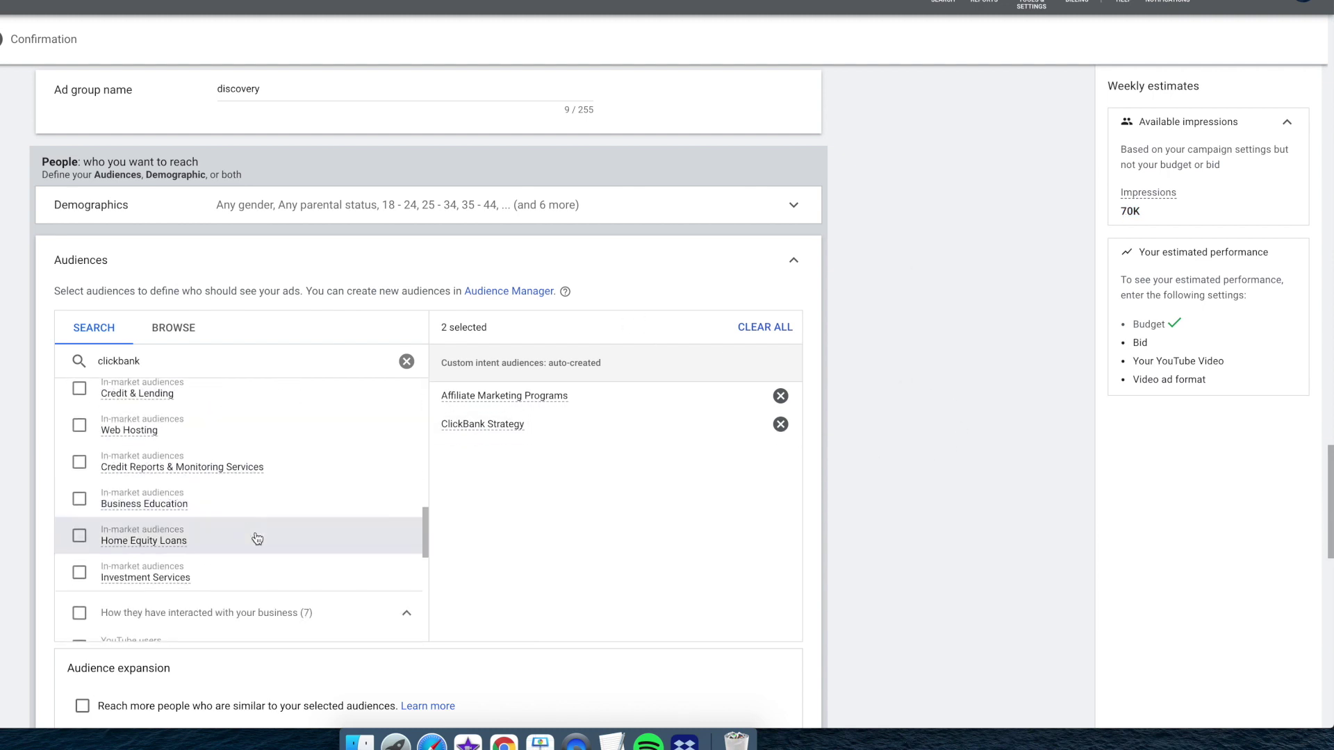
pyautogui.scroll(2, 259, 539)
pyautogui.click(793, 261)
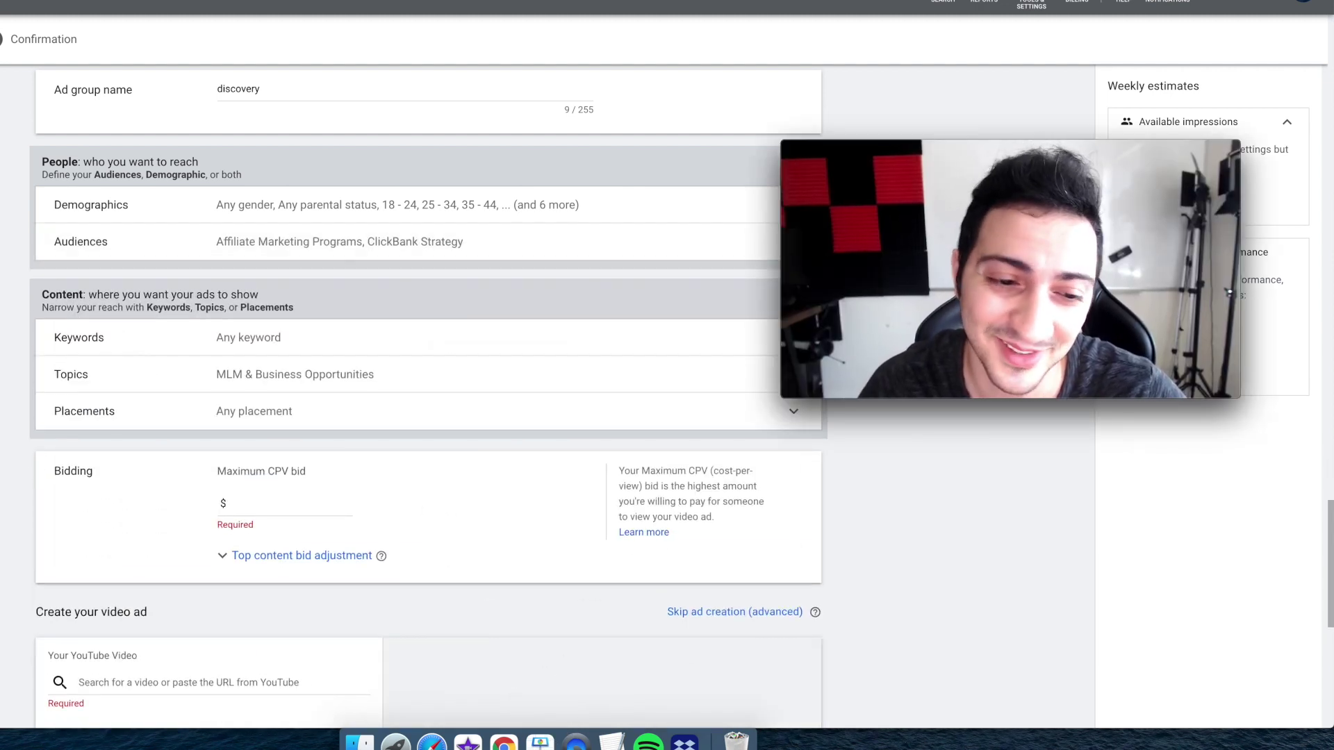
# Step: Set the ad group's maximum CPV bid to $4.00
pyautogui.scroll(-3, 247, 417)
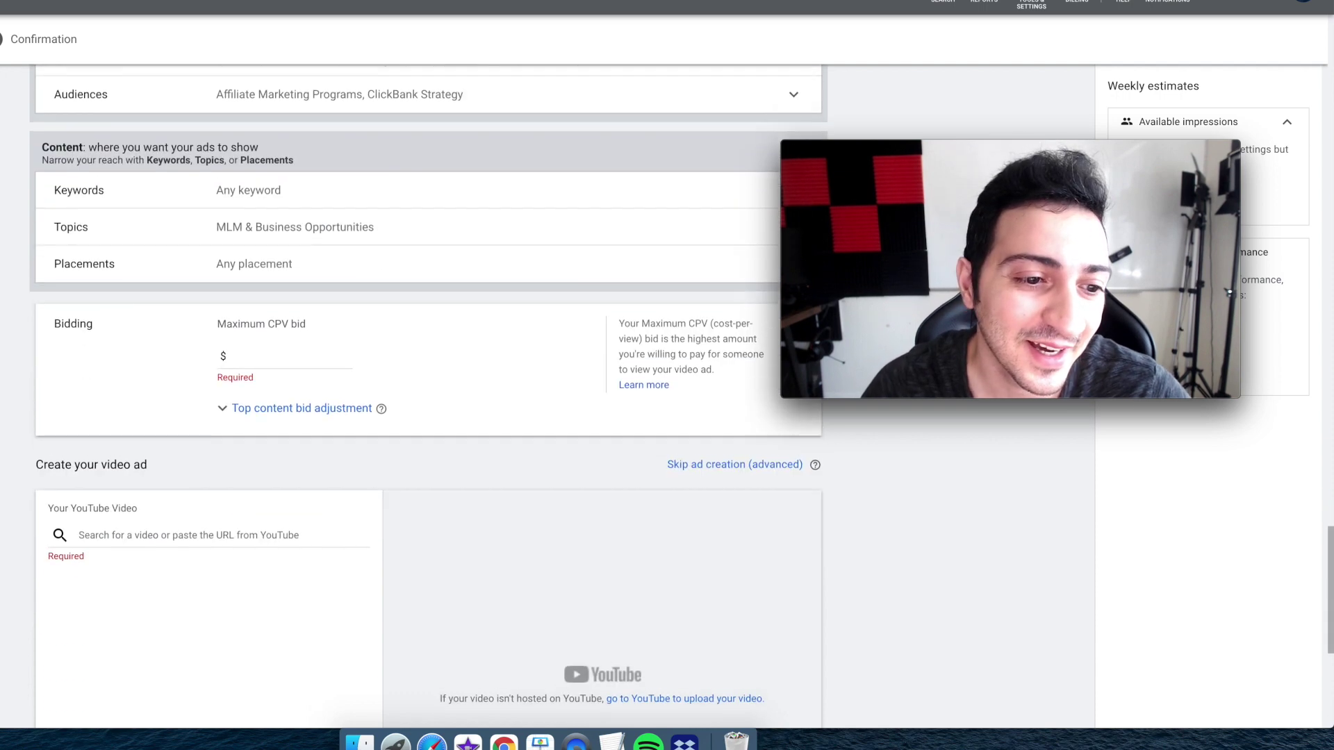
pyautogui.click(247, 353)
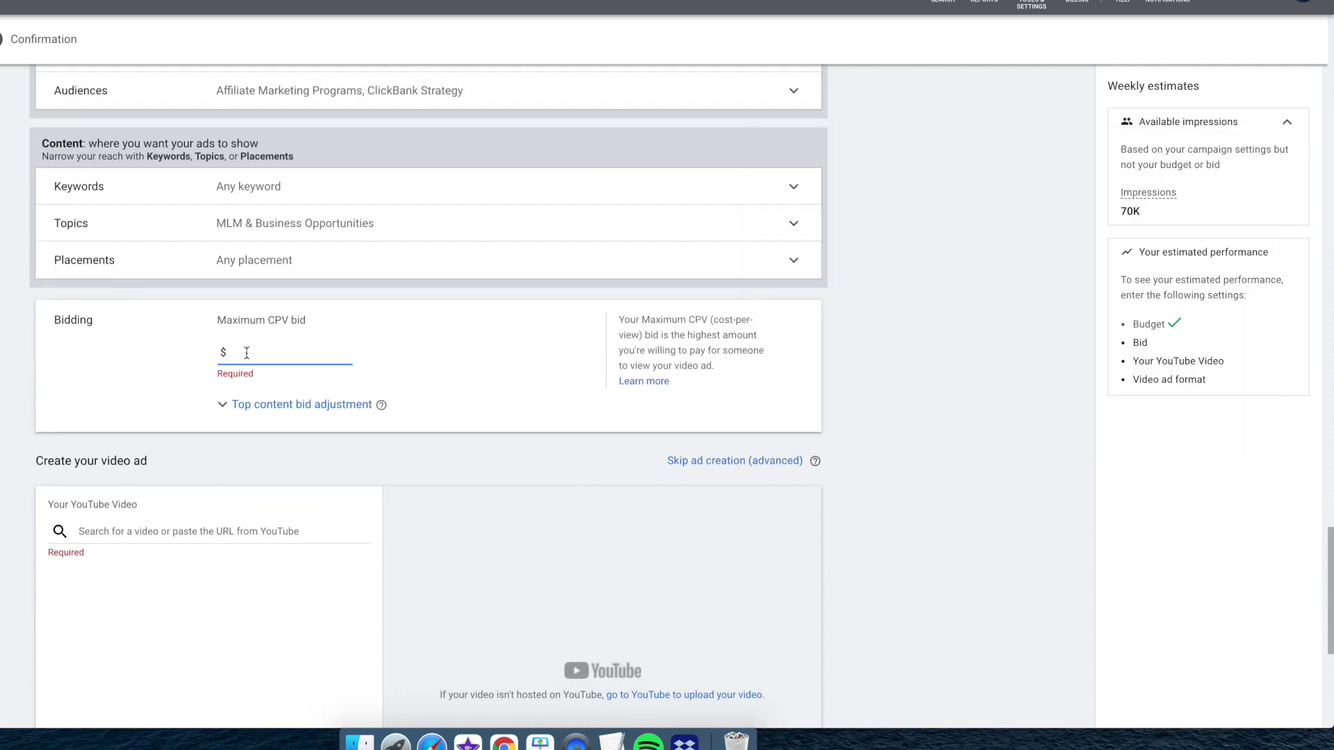
pyautogui.click(540, 740)
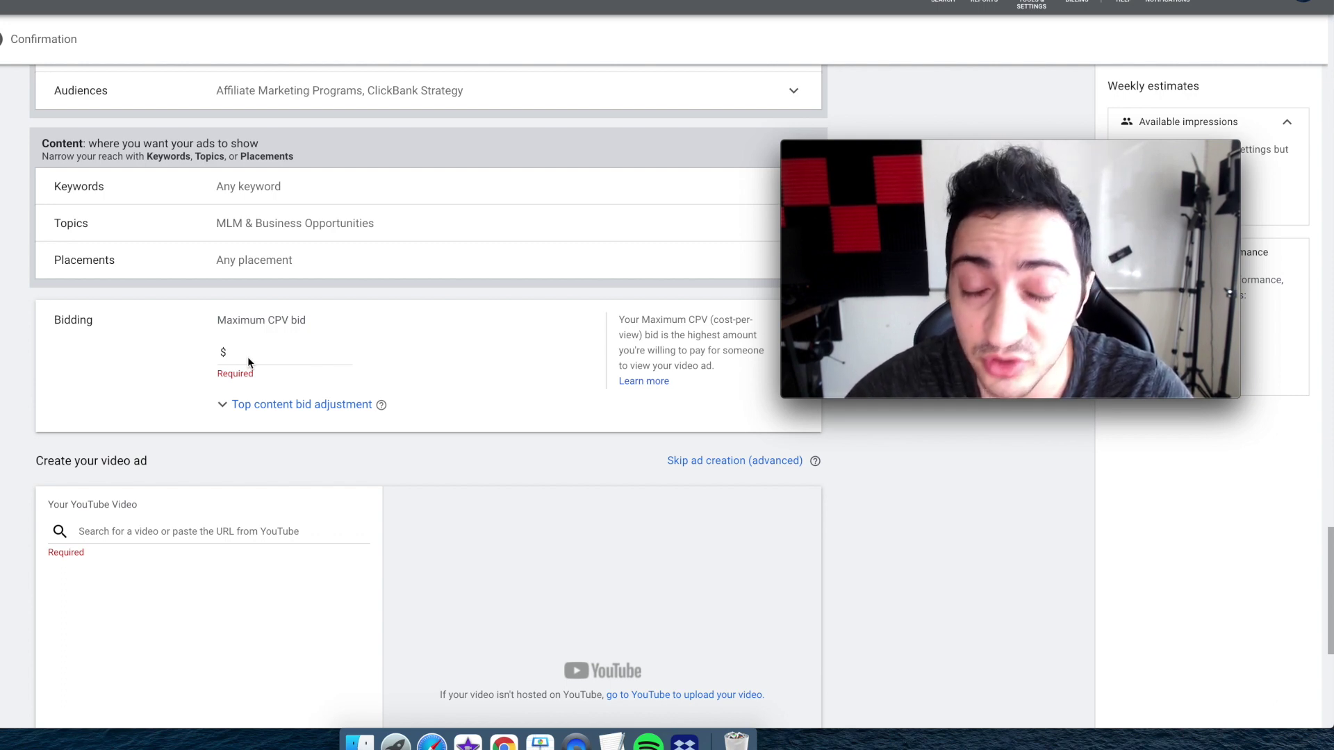
pyautogui.click(248, 357)
pyautogui.write('4.00')
pyautogui.click(586, 746)
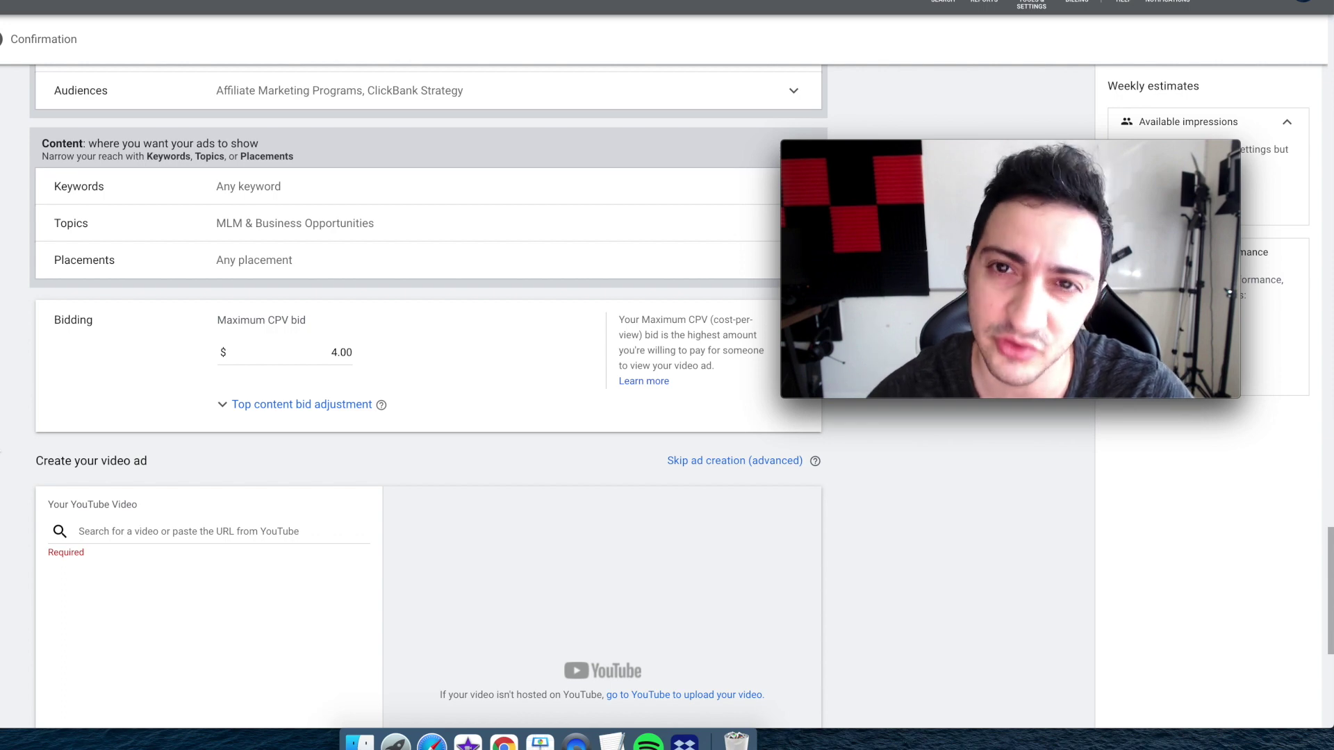
# Step: Copy the link of the "How to Earn Clickbank Commissions: $750 a Day" video from the YouTube channel and use it as the ad's video
pyautogui.scroll(-5, 35, 444)
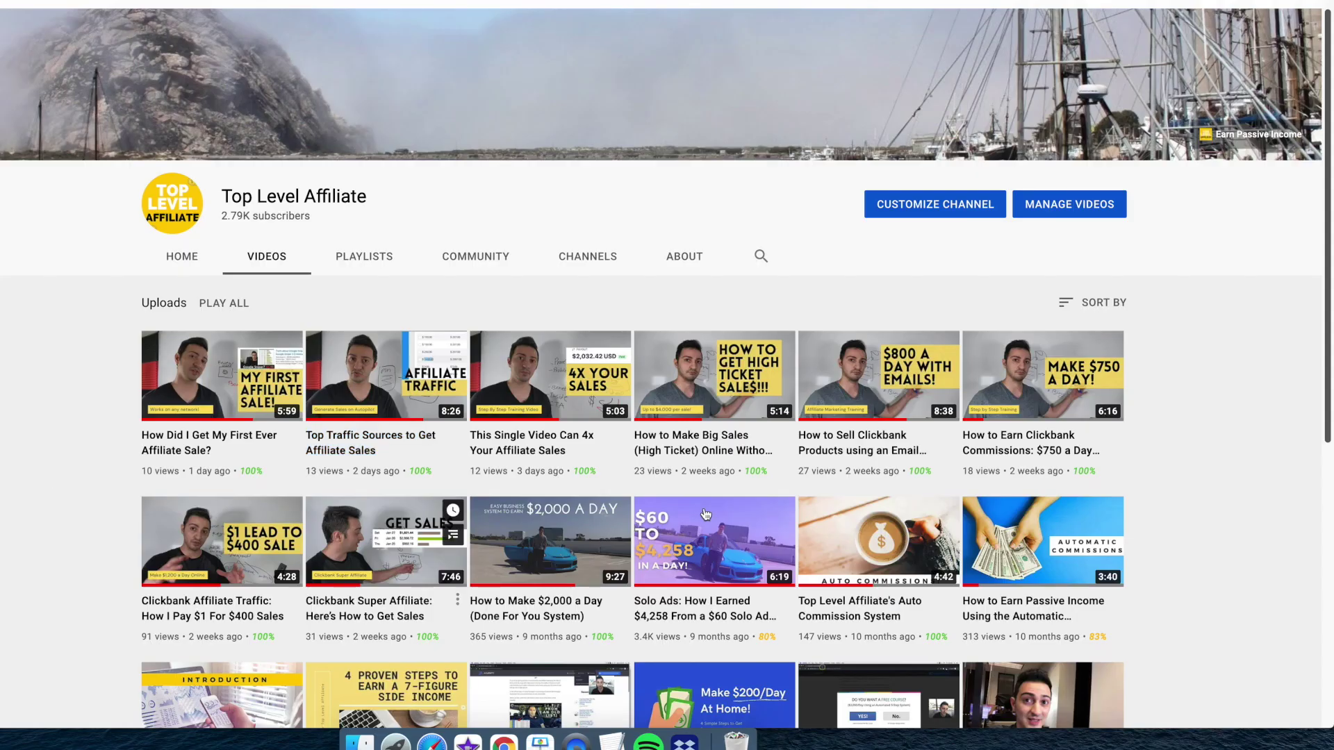
pyautogui.rightClick(994, 448)
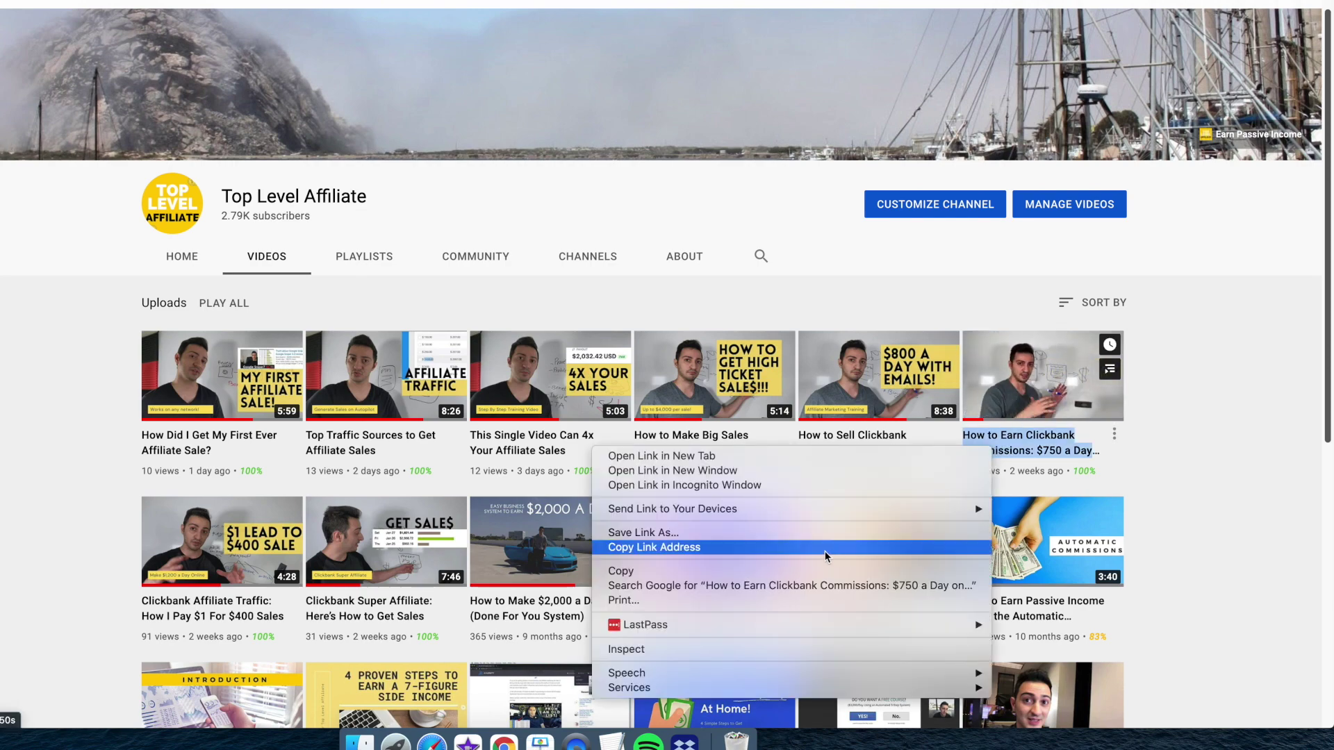
pyautogui.click(896, 547)
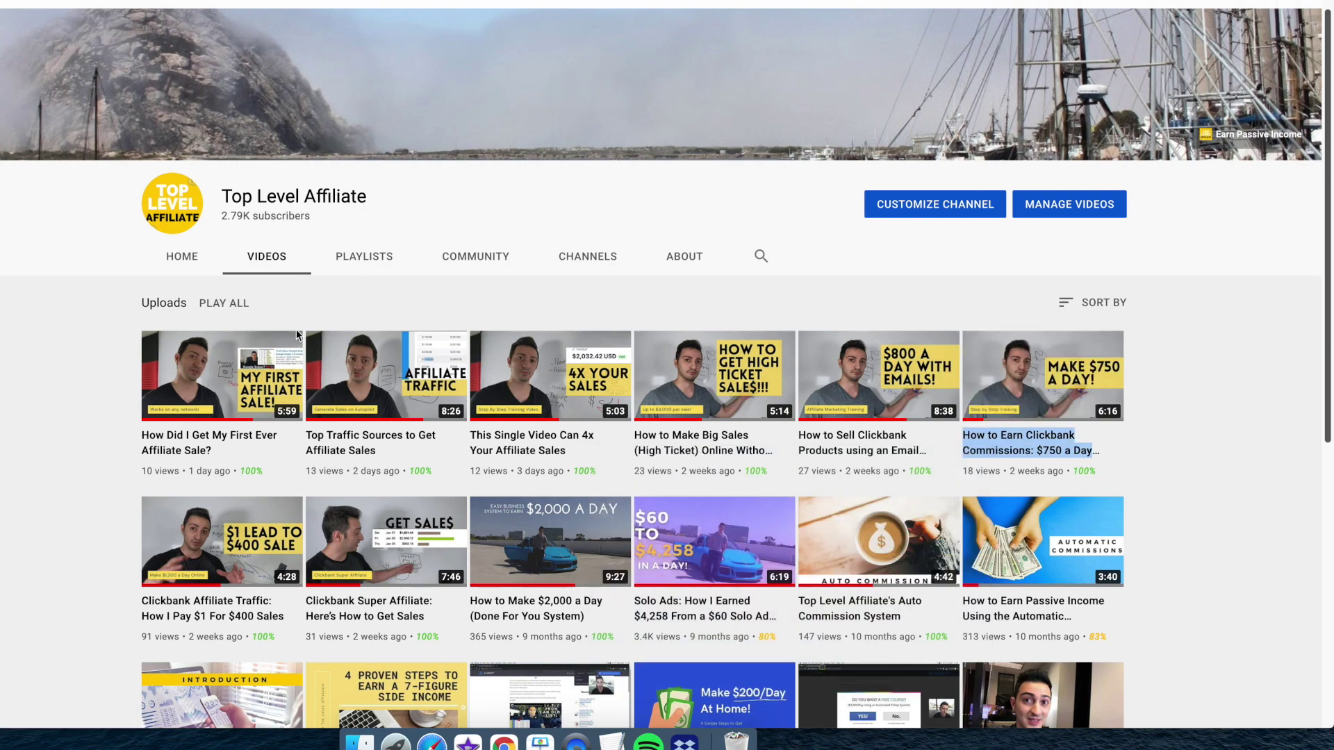
pyautogui.hotkey('ctrl', 'Tab')
pyautogui.press('super+v')
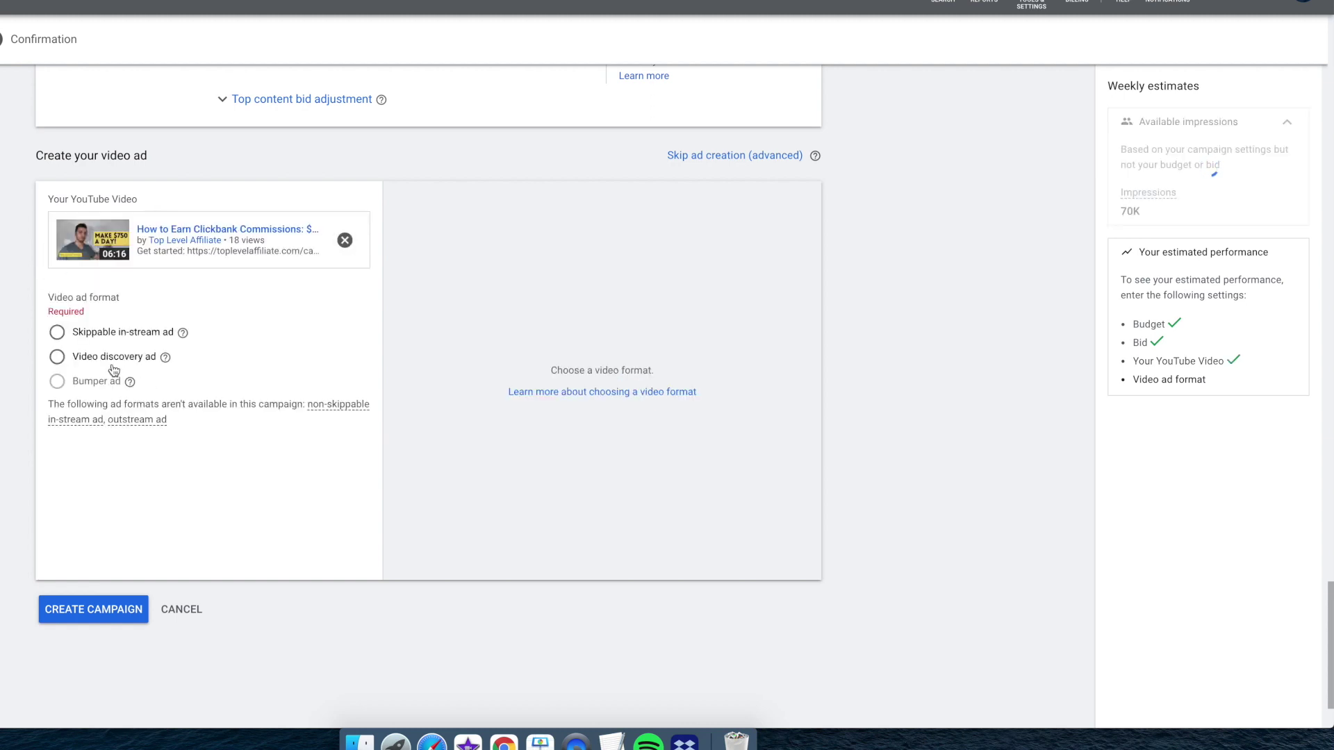
# Step: Make it a video discovery ad headlined "Make $750 a Day Online" with descriptions "Earn $750 a day online without" and "prior experience in web or sales"
pyautogui.click(114, 369)
pyautogui.scroll(-2, 118, 507)
pyautogui.click(112, 462)
pyautogui.press('super+v')
pyautogui.click(104, 490)
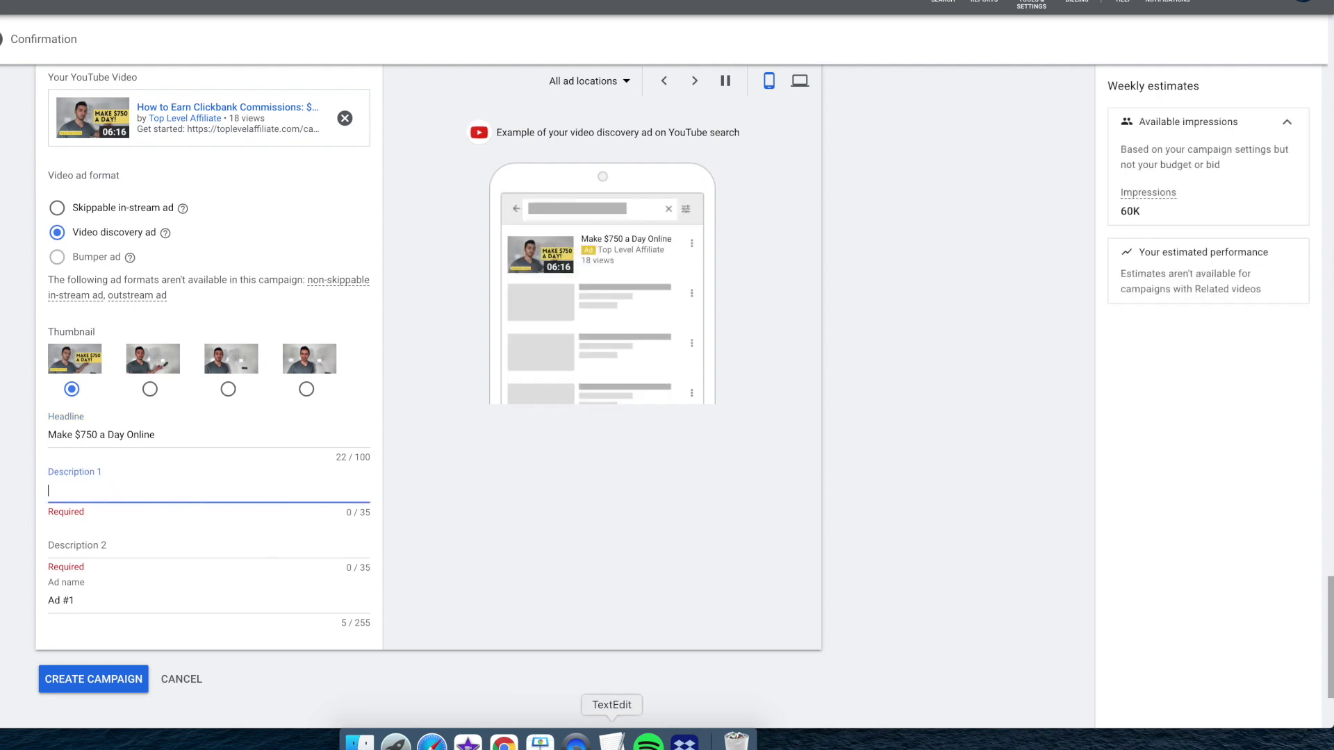
pyautogui.click(576, 742)
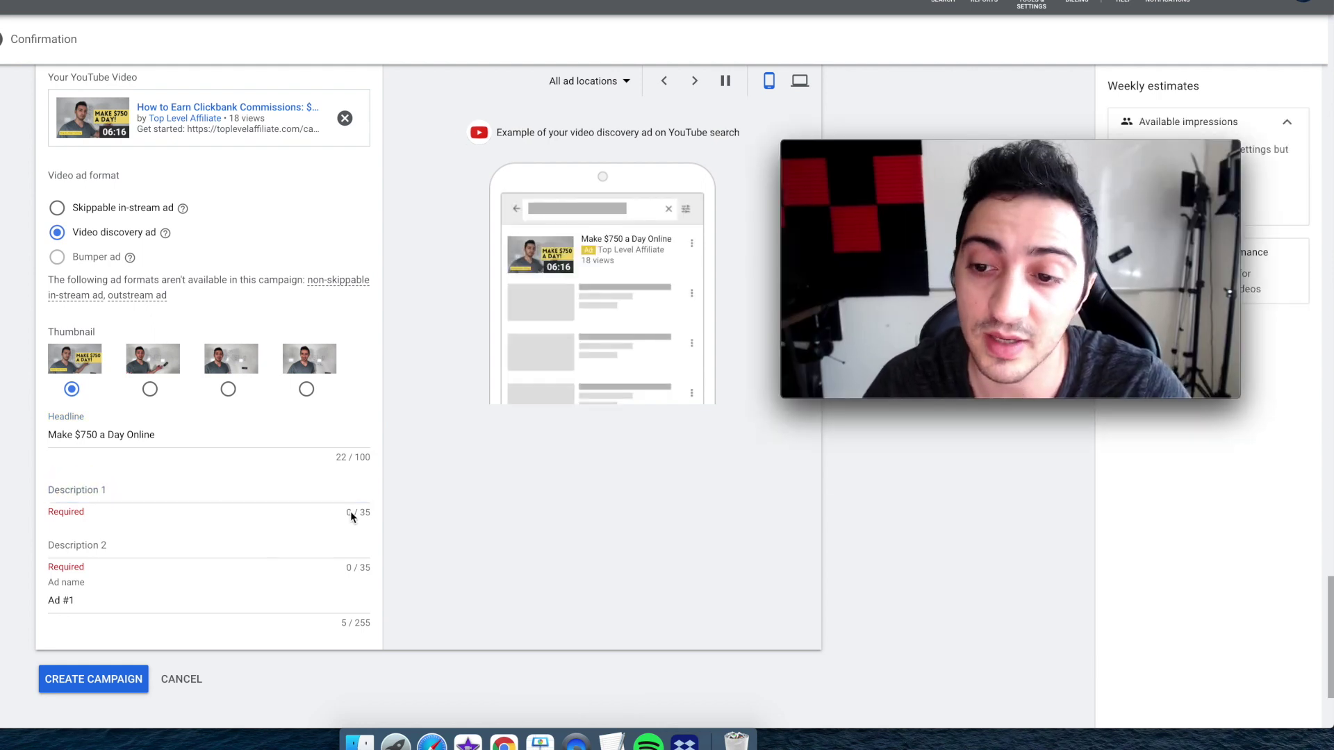
pyautogui.click(143, 492)
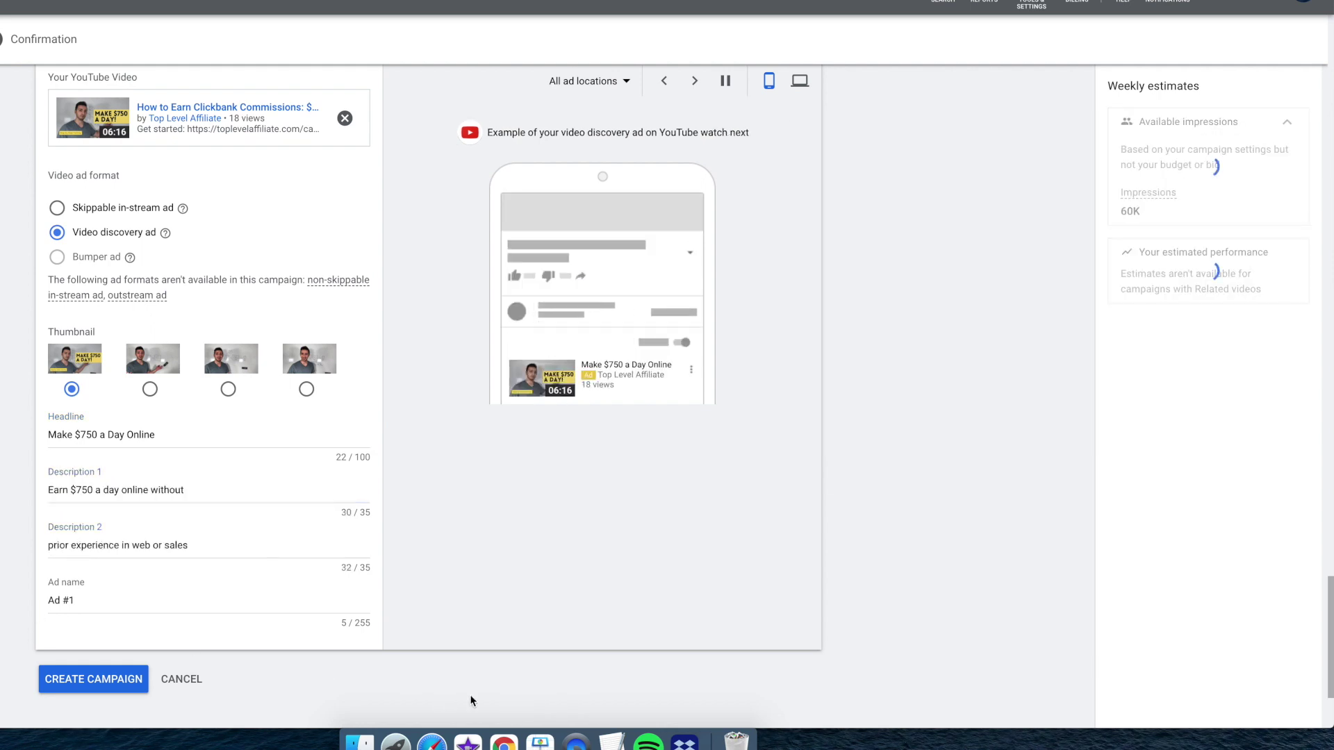
pyautogui.click(576, 742)
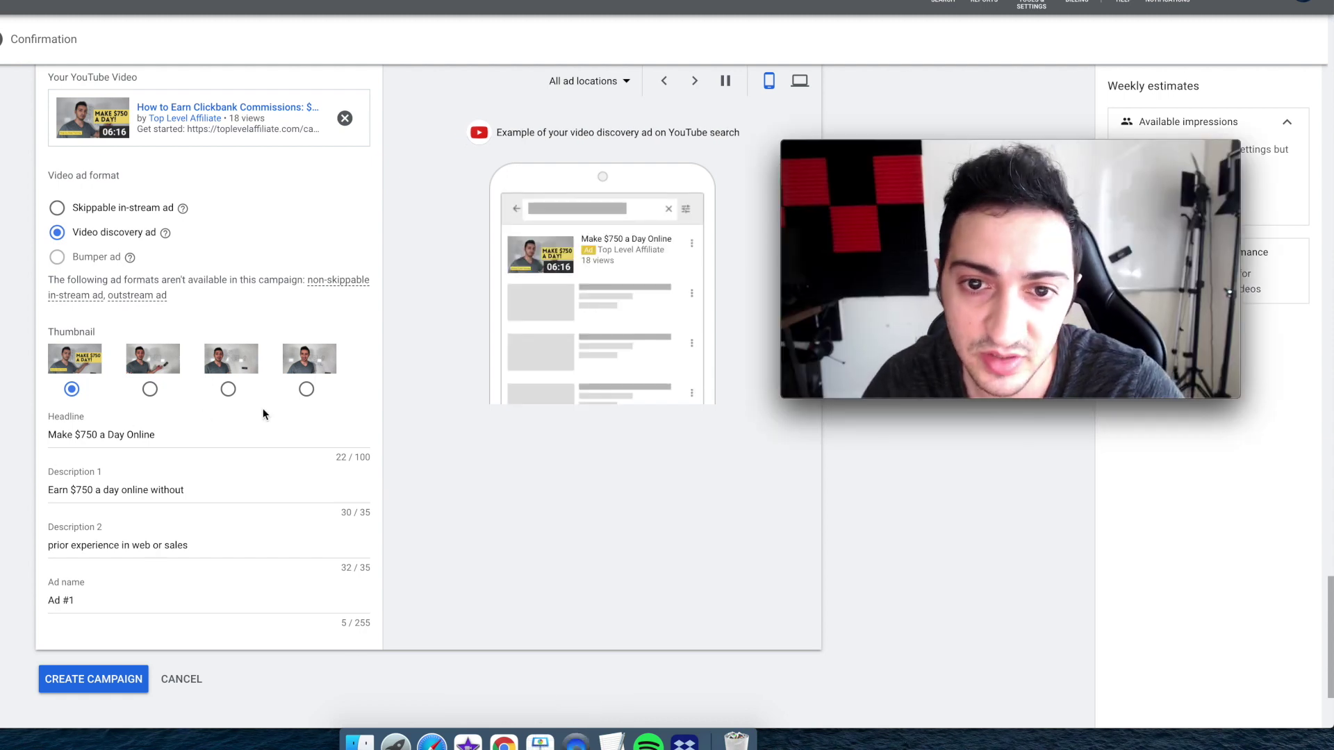
# Step: Preview the discovery ad on desktop, checking its YouTube search and watch next placements
pyautogui.scroll(-3, 468, 342)
pyautogui.scroll(4, 635, 301)
pyautogui.click(770, 139)
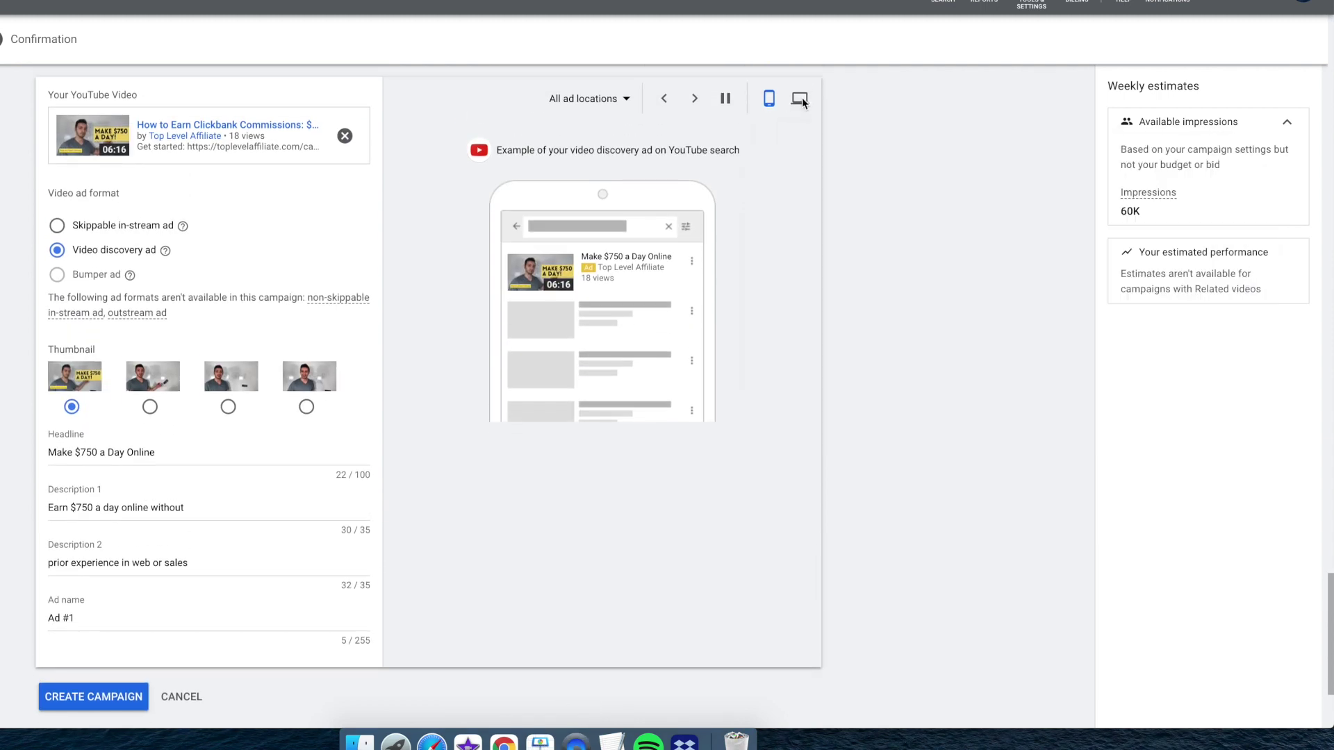
pyautogui.click(800, 103)
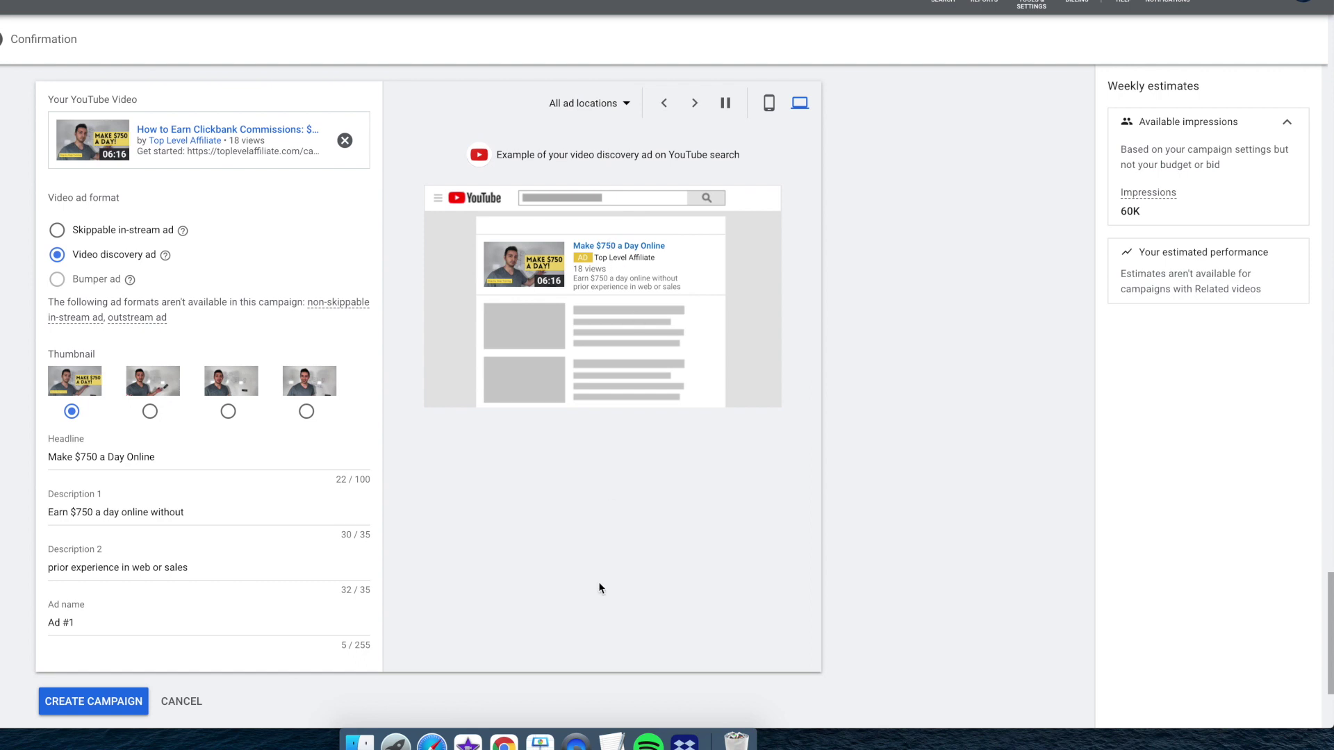
pyautogui.click(577, 742)
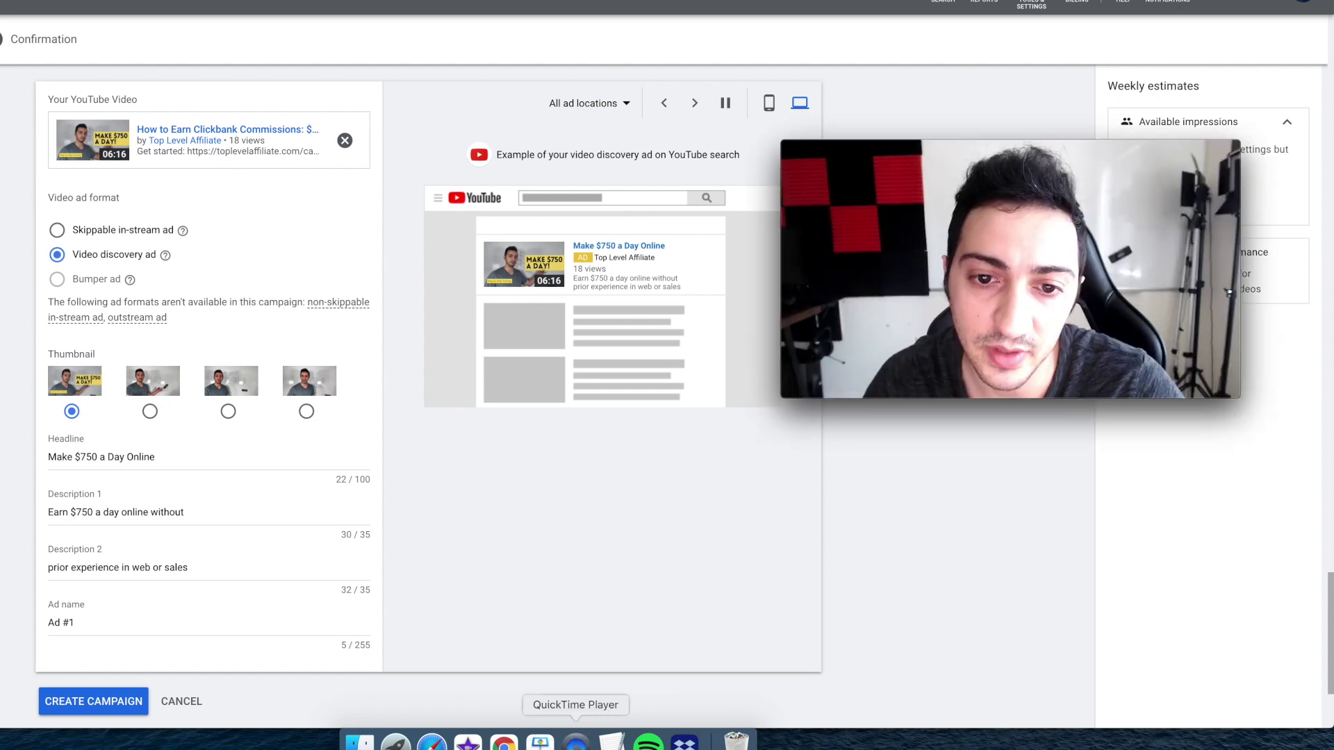
pyautogui.click(694, 104)
pyautogui.click(695, 104)
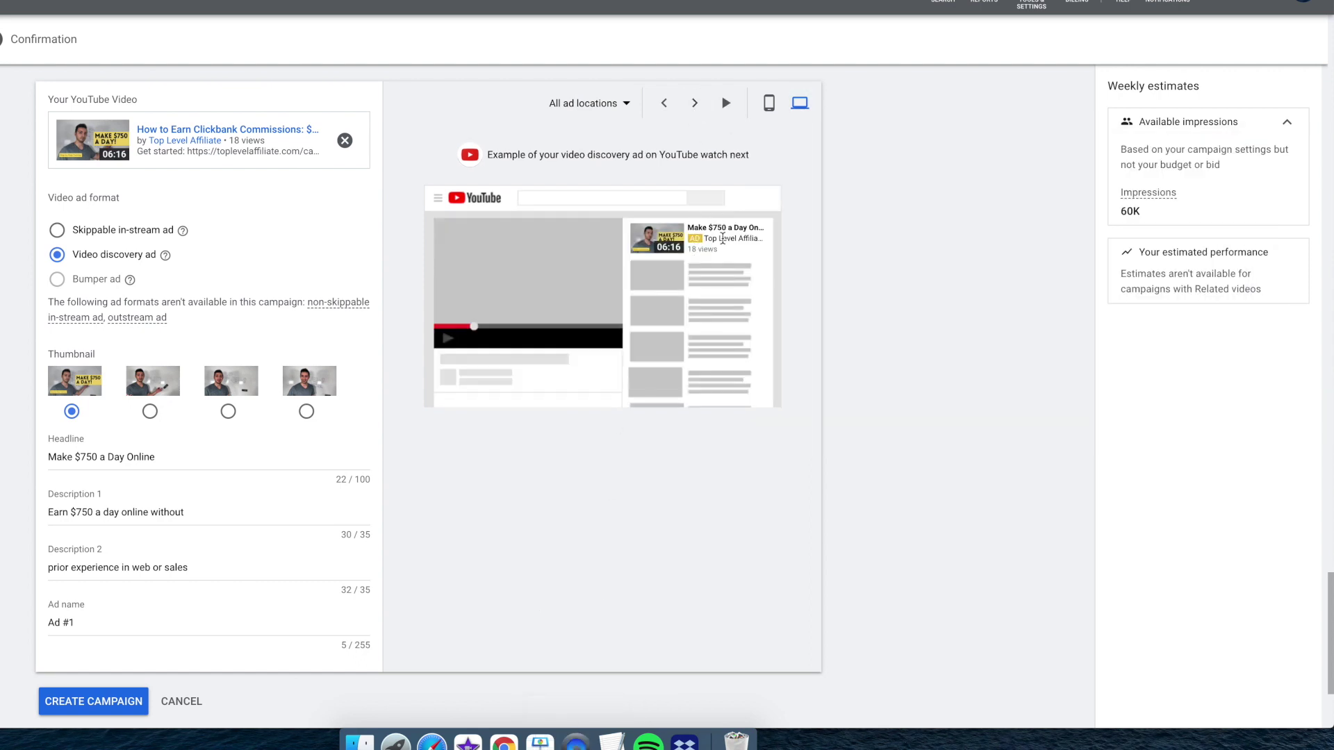
# Step: Create the campaign with its discovery ad group and ad
pyautogui.click(576, 742)
pyautogui.click(63, 703)
pyautogui.click(49, 699)
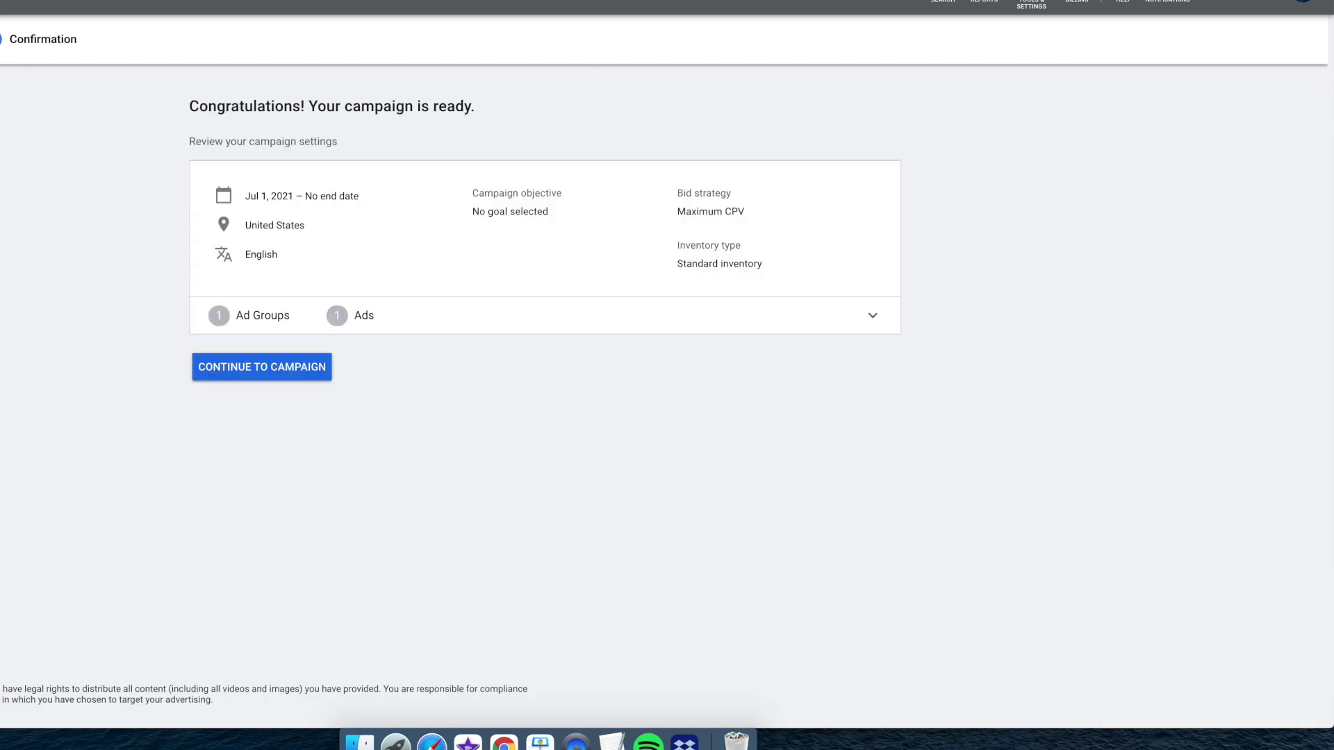
# Step: Open the ads of the discovery ad group in the TLA Ads campaign
pyautogui.click(23, 252)
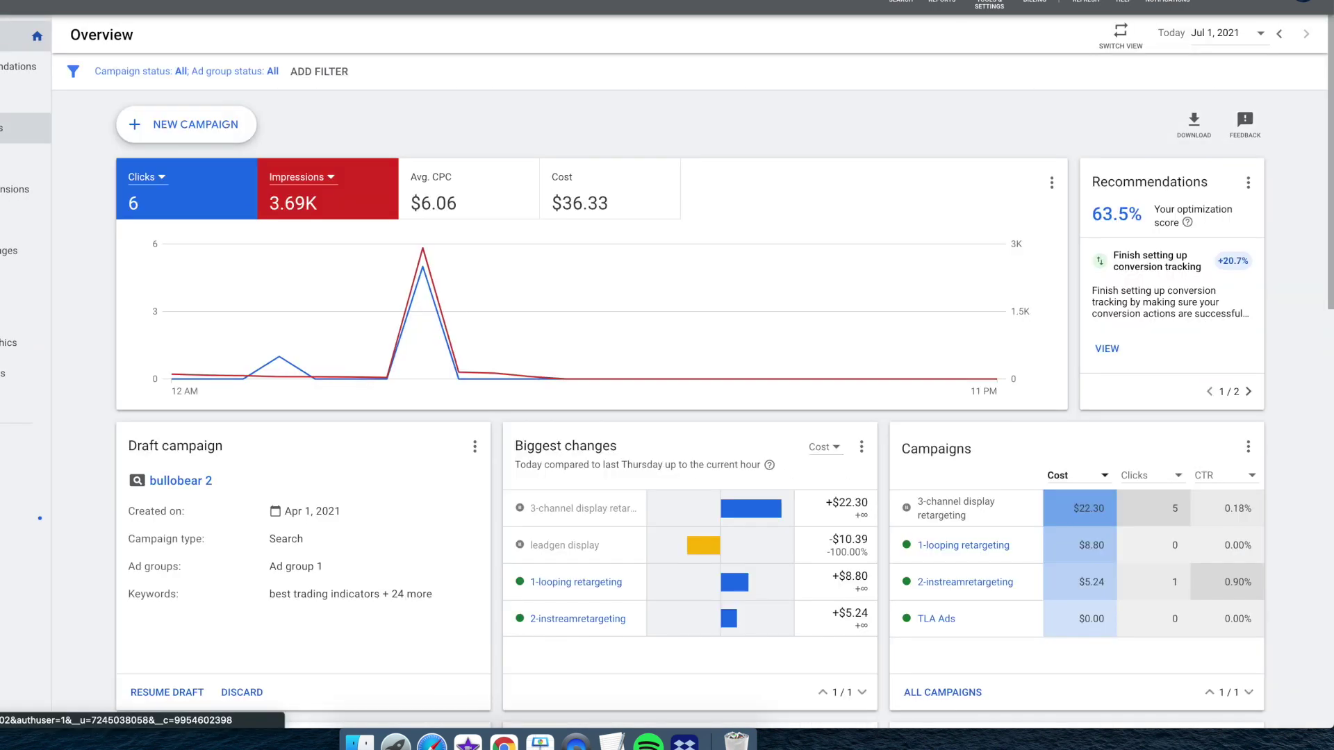
pyautogui.click(25, 129)
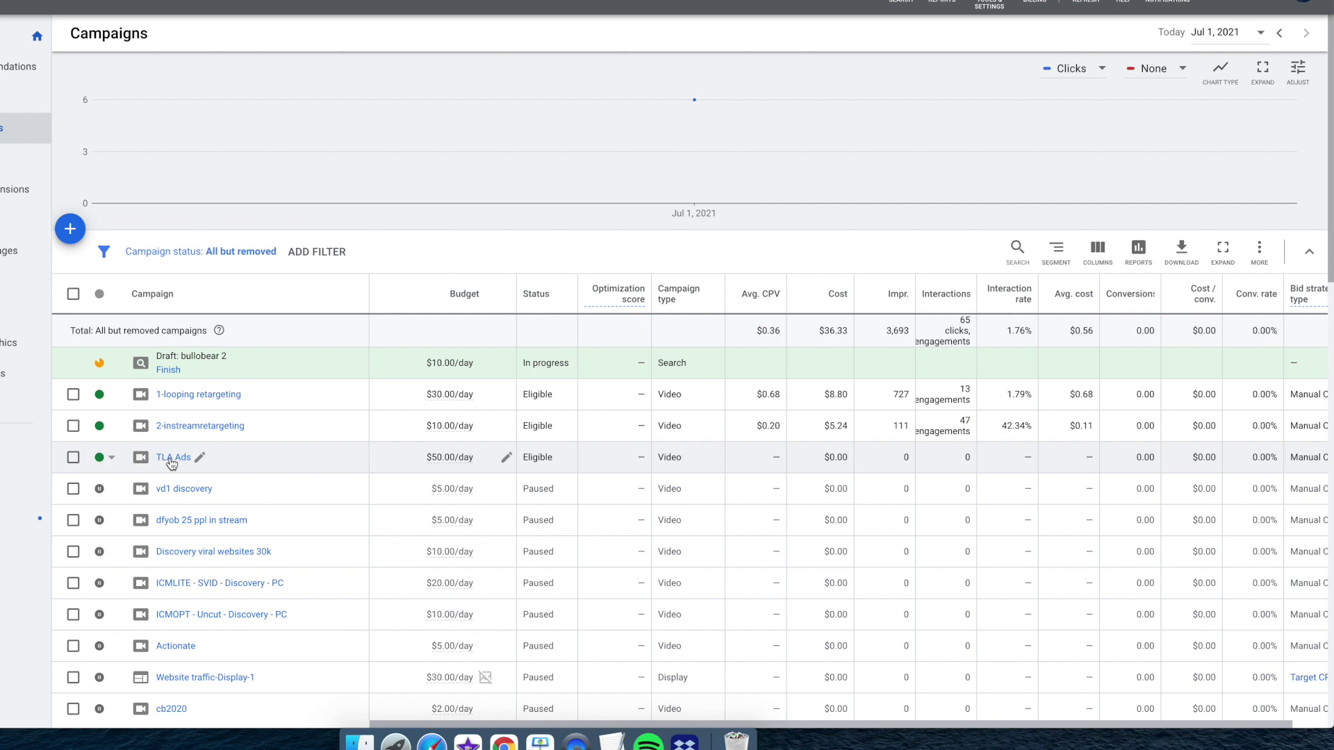
pyautogui.click(171, 460)
pyautogui.click(151, 354)
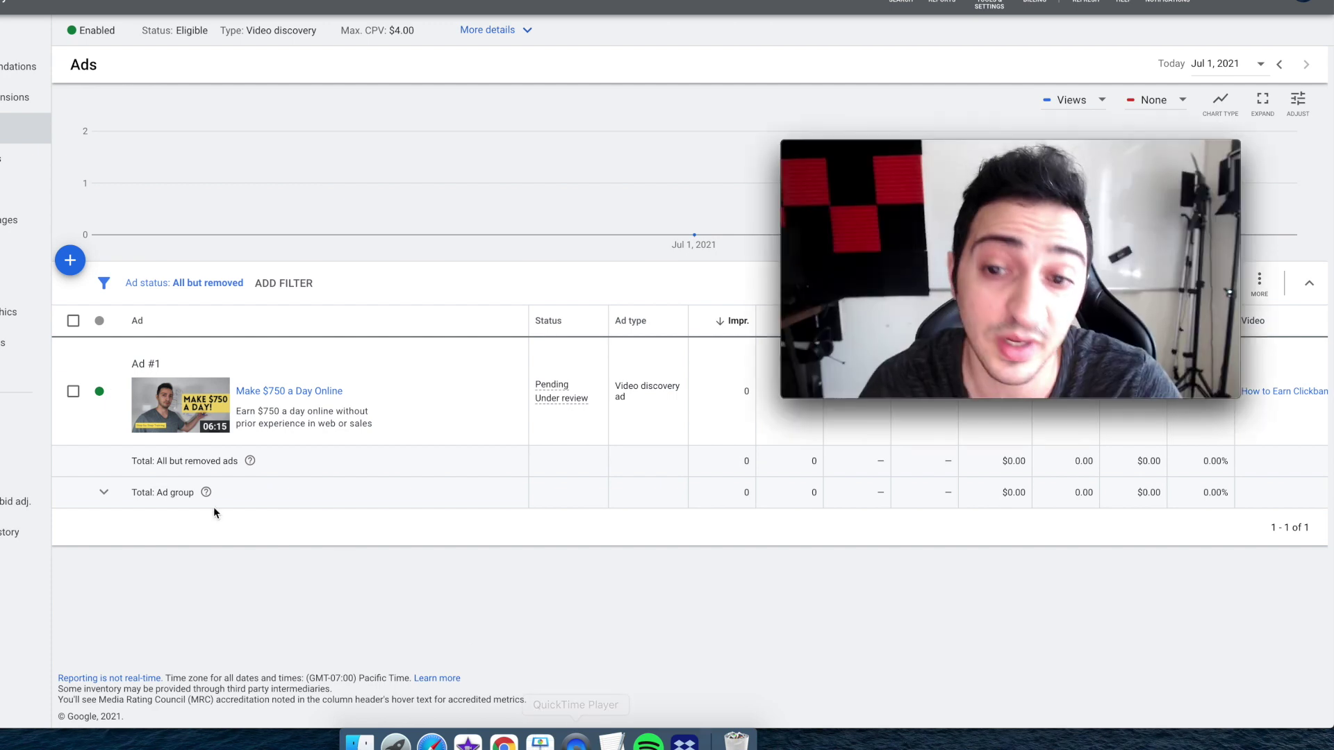
# Step: Start a second ad from the channel's "This Single Video Can 4x Your Affiliate Sales" video, a discovery ad headlined "Make $1,000 a Day Online"
pyautogui.click(70, 262)
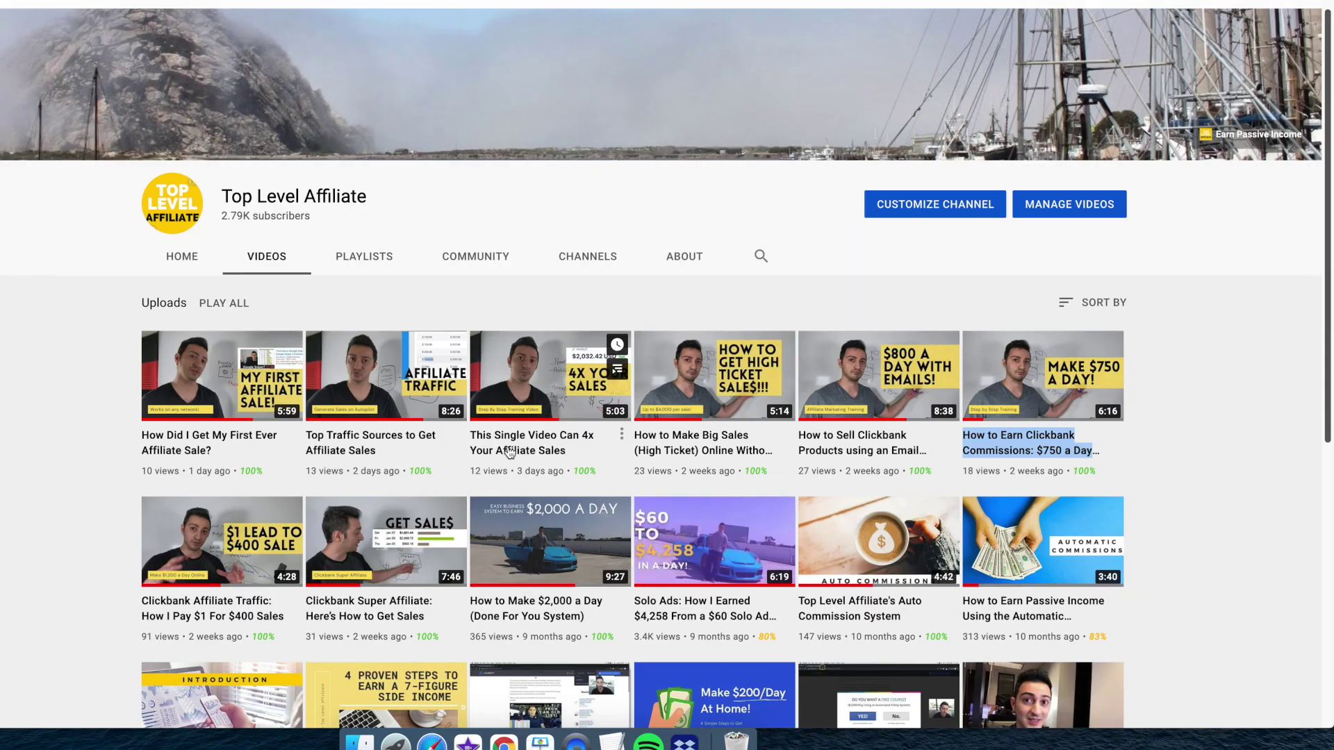
pyautogui.rightClick(509, 451)
pyautogui.click(572, 545)
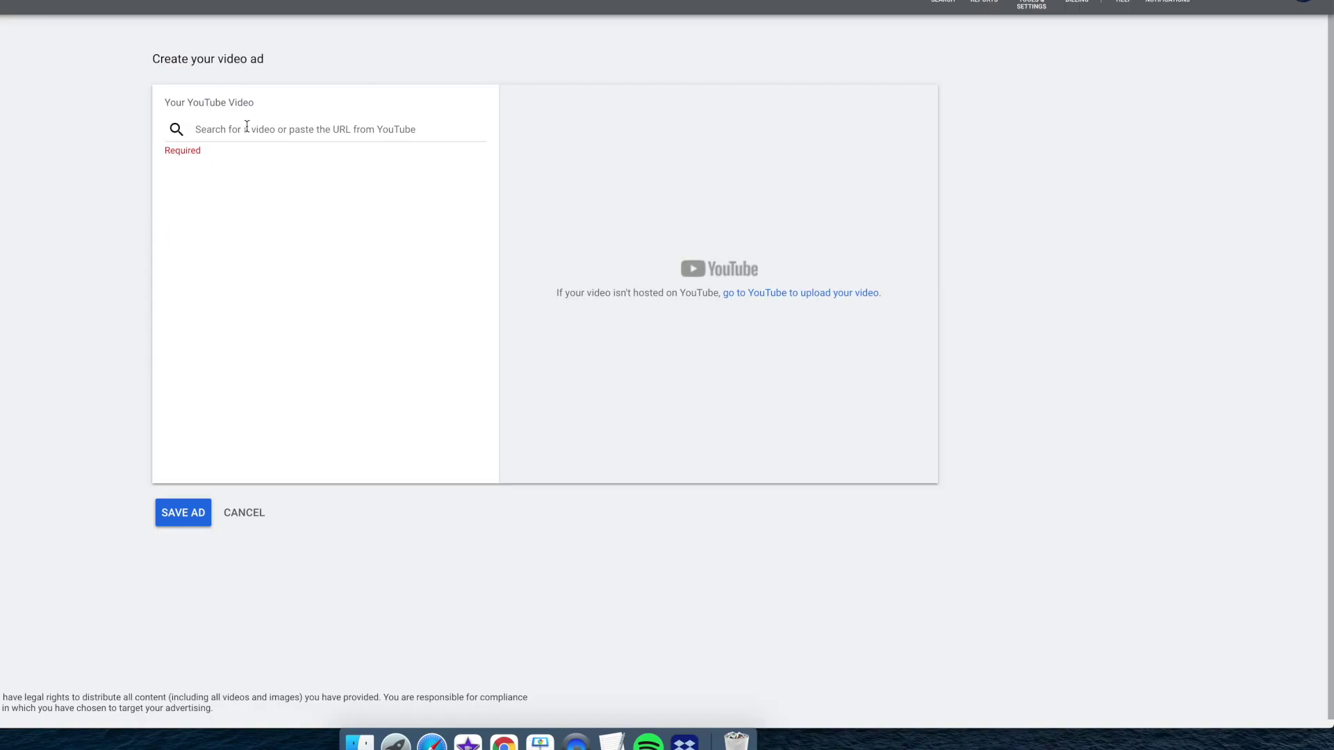
pyautogui.click(247, 127)
pyautogui.press('super+v')
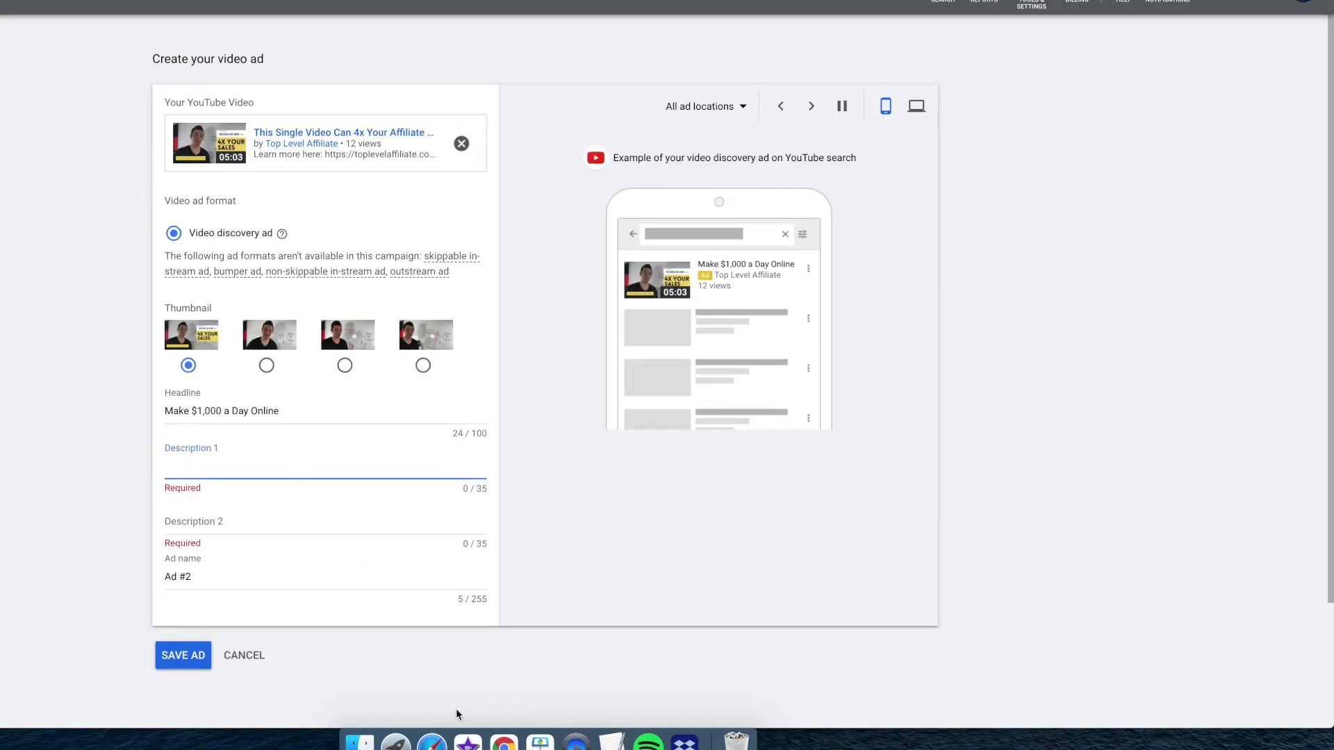
# Step: Enter the descriptions "Start an online business and make" and "$1,000 a day without prior skills" for the second ad and save it
pyautogui.click(576, 742)
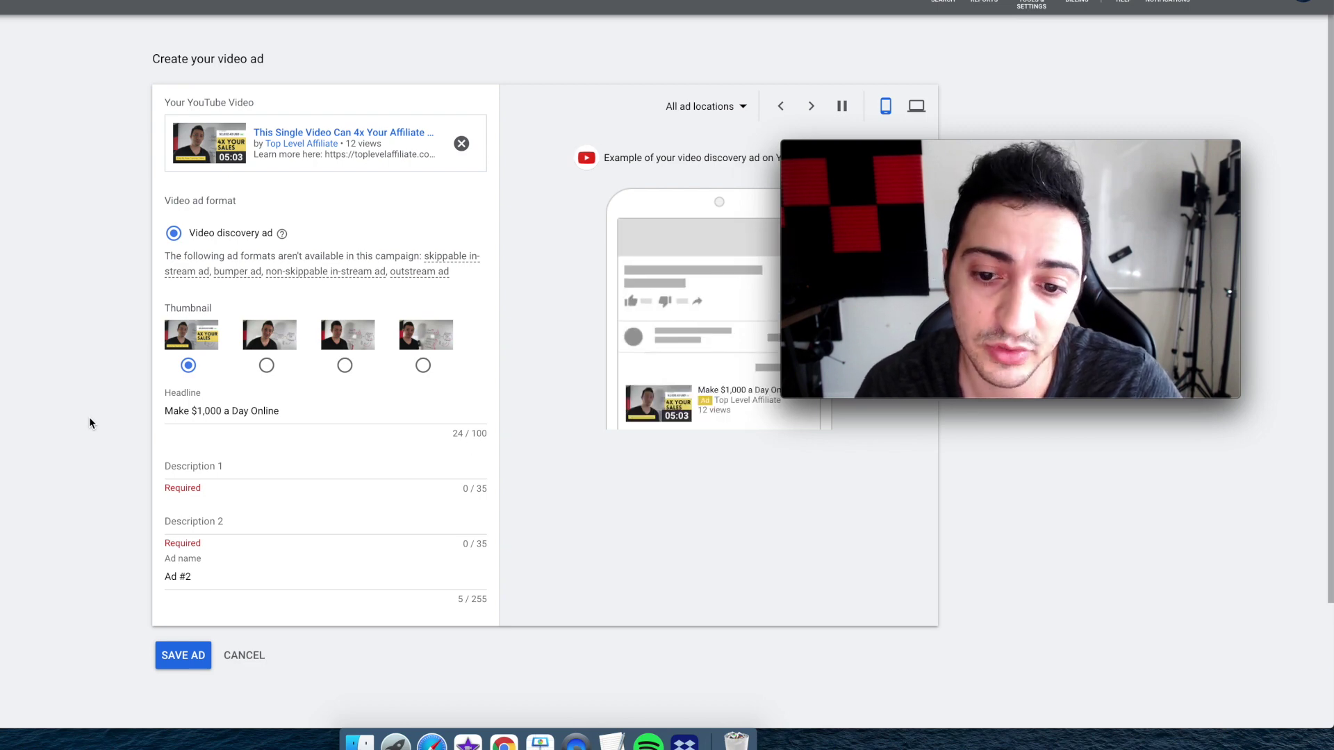
pyautogui.scroll(-2, 89, 418)
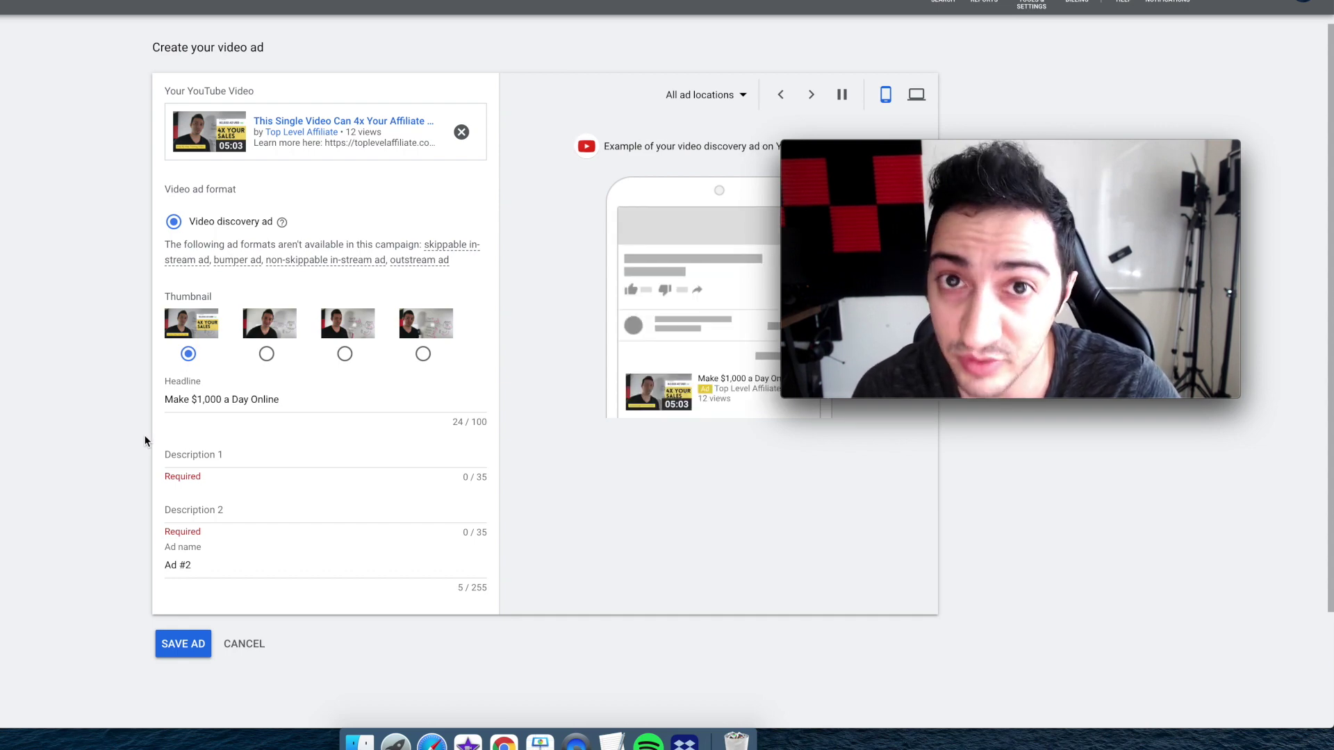
pyautogui.click(203, 456)
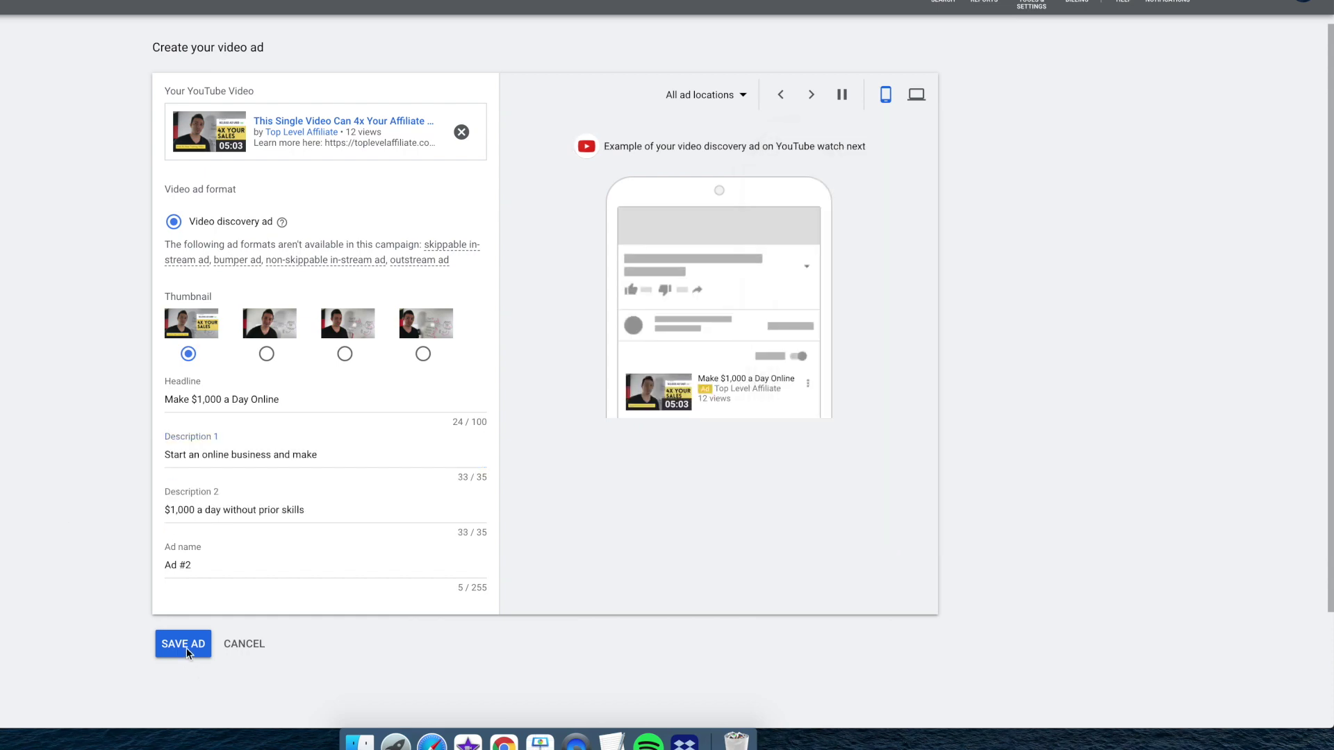
pyautogui.click(186, 646)
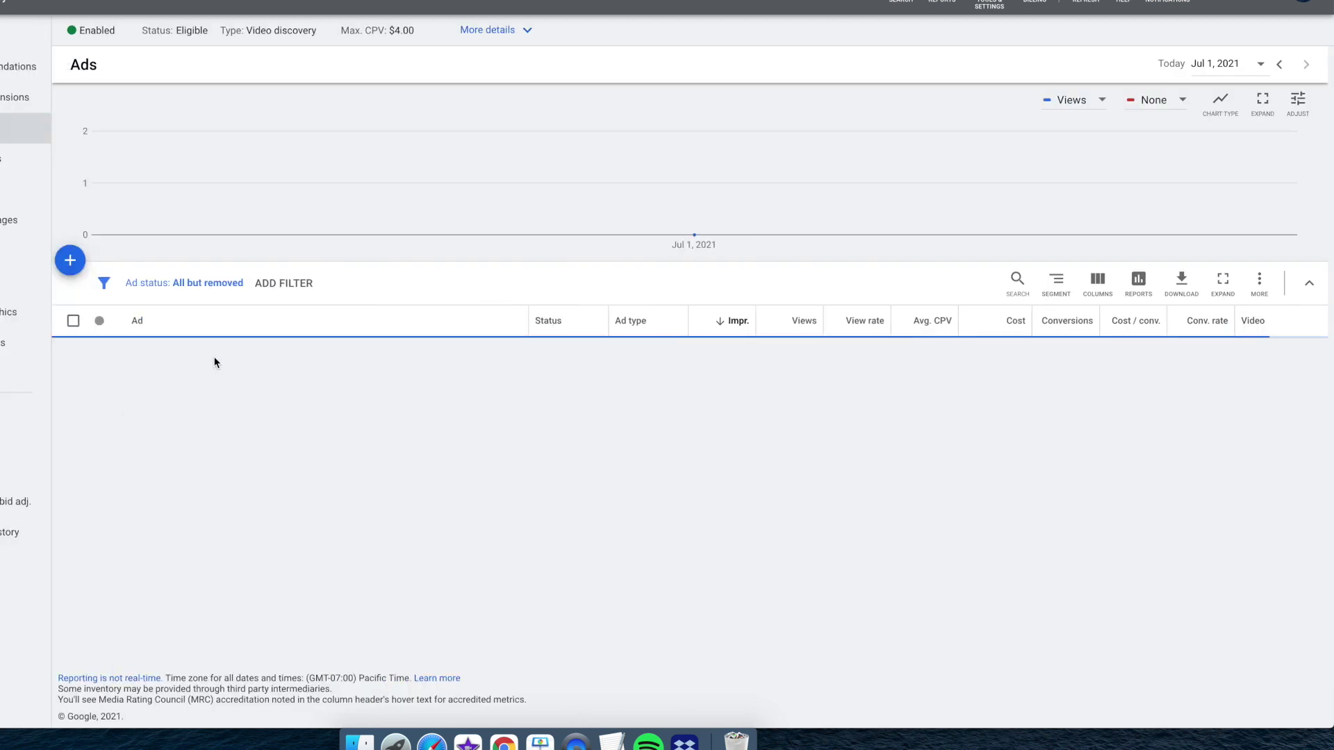
pyautogui.click(576, 741)
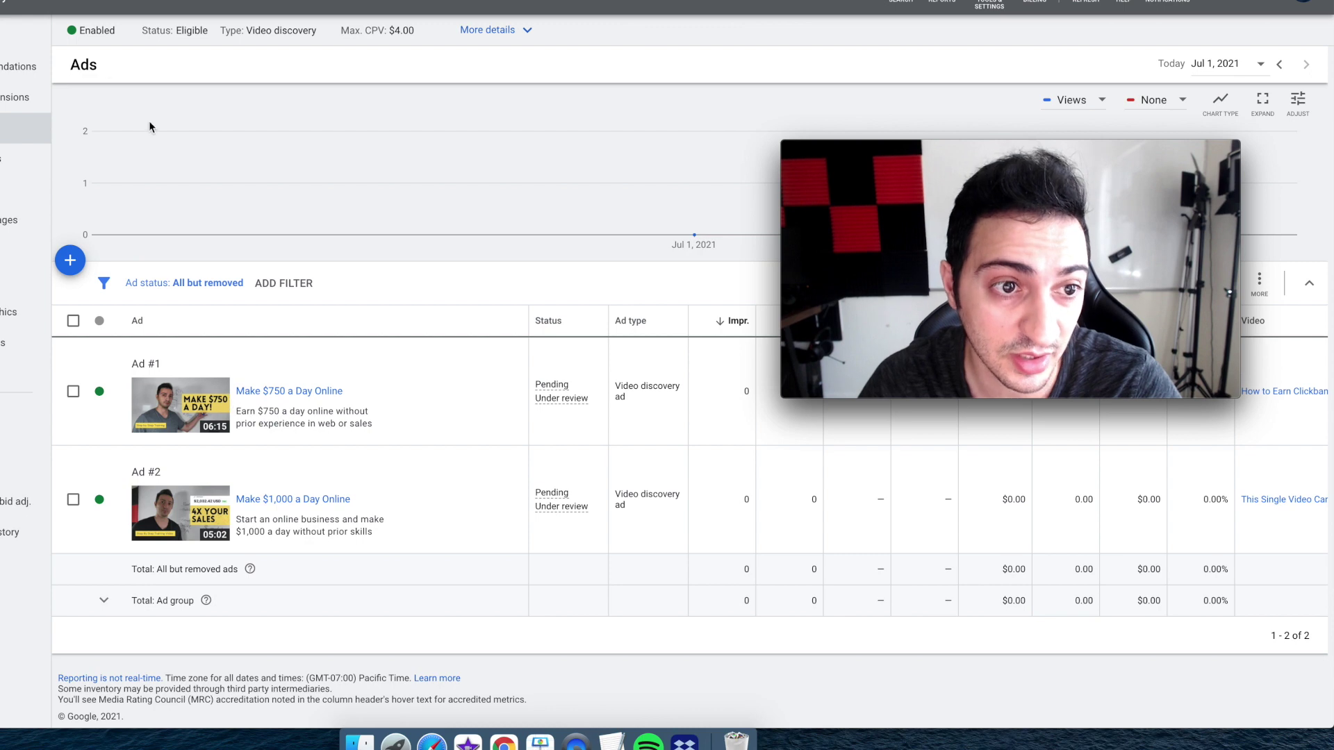
# Step: Return to the list of all campaigns and open the TLA Ads campaign
pyautogui.press('super+q')
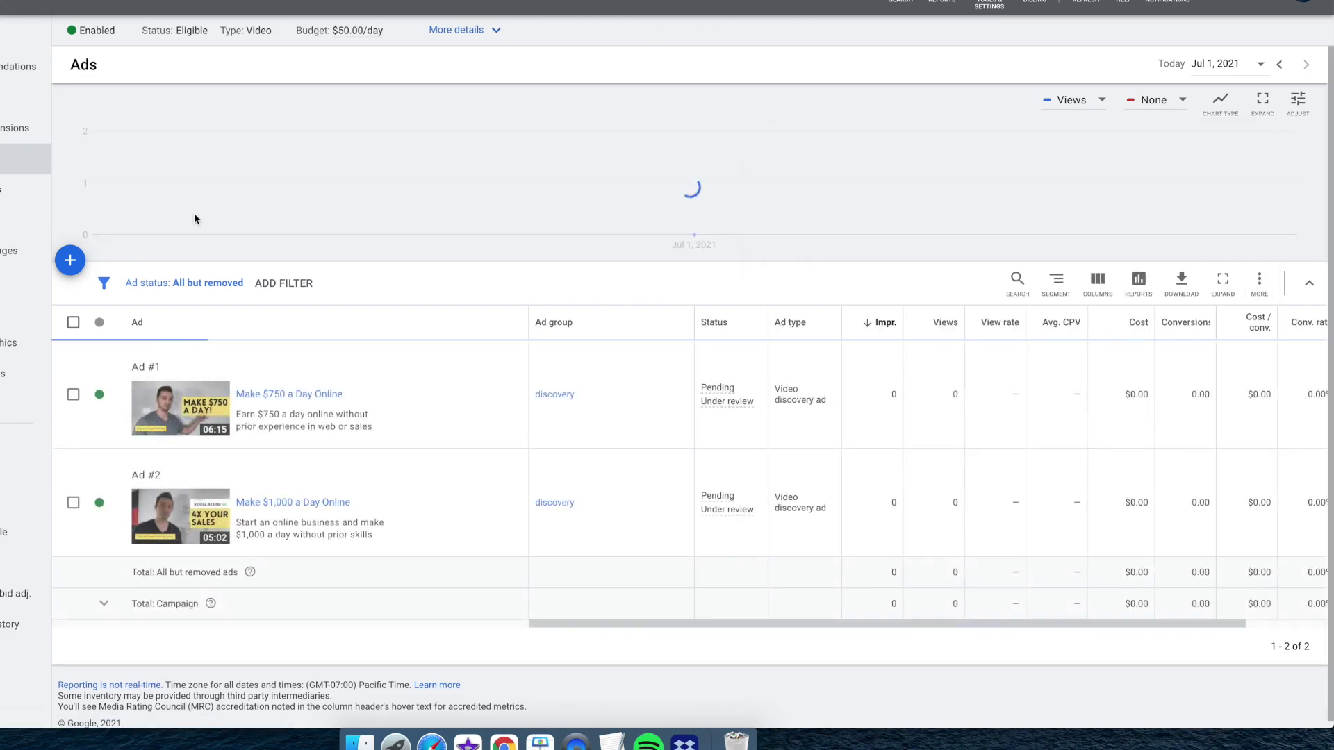
pyautogui.click(9, 3)
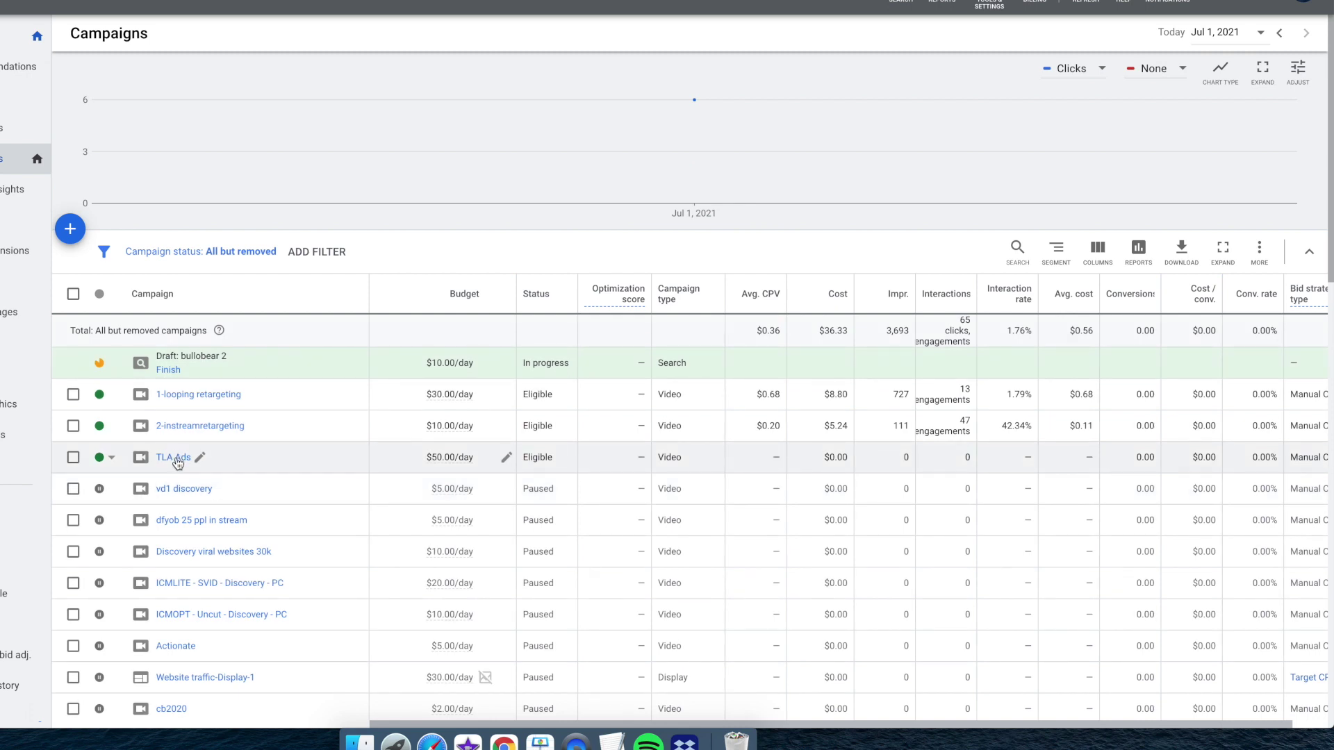
pyautogui.click(175, 458)
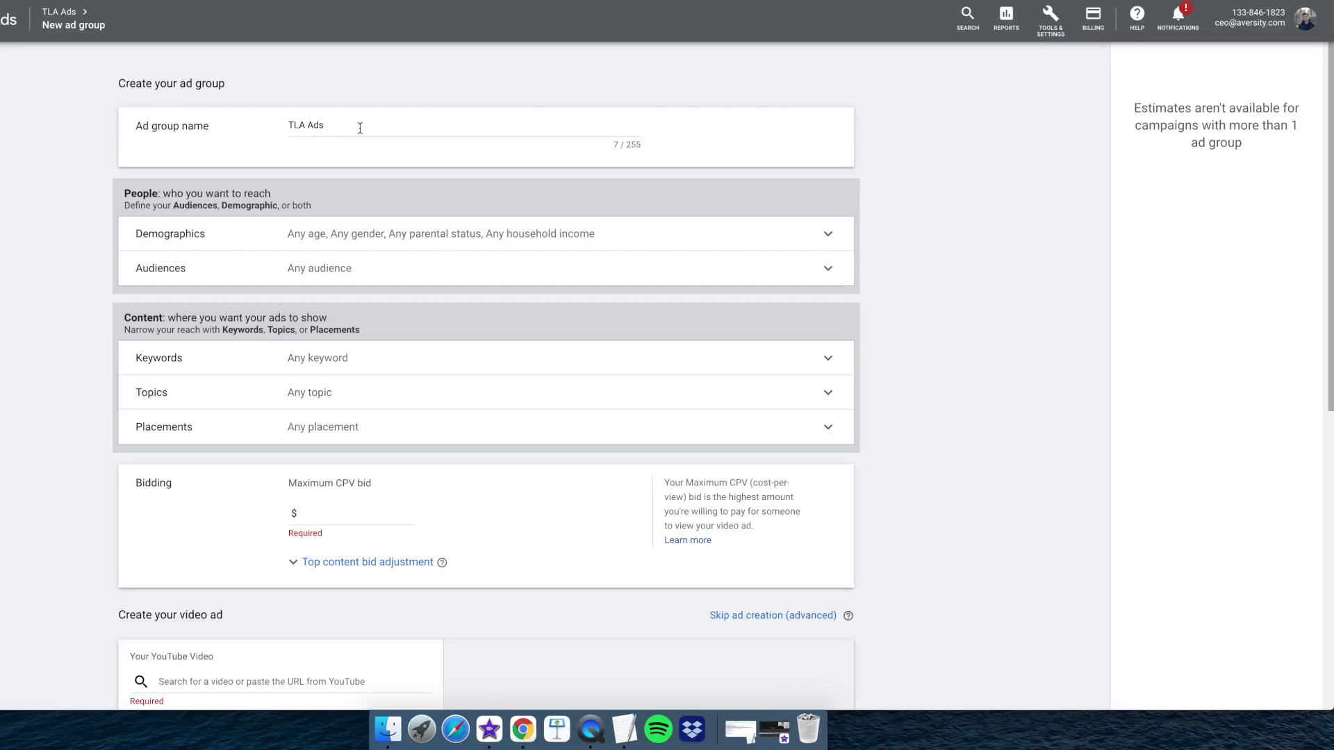
# Step: Name the new ad group in the TLA Ads campaign Instream
pyautogui.moveTo(360, 128); pyautogui.dragTo(214, 130)
pyautogui.write('Instream')
pyautogui.click(65, 280)
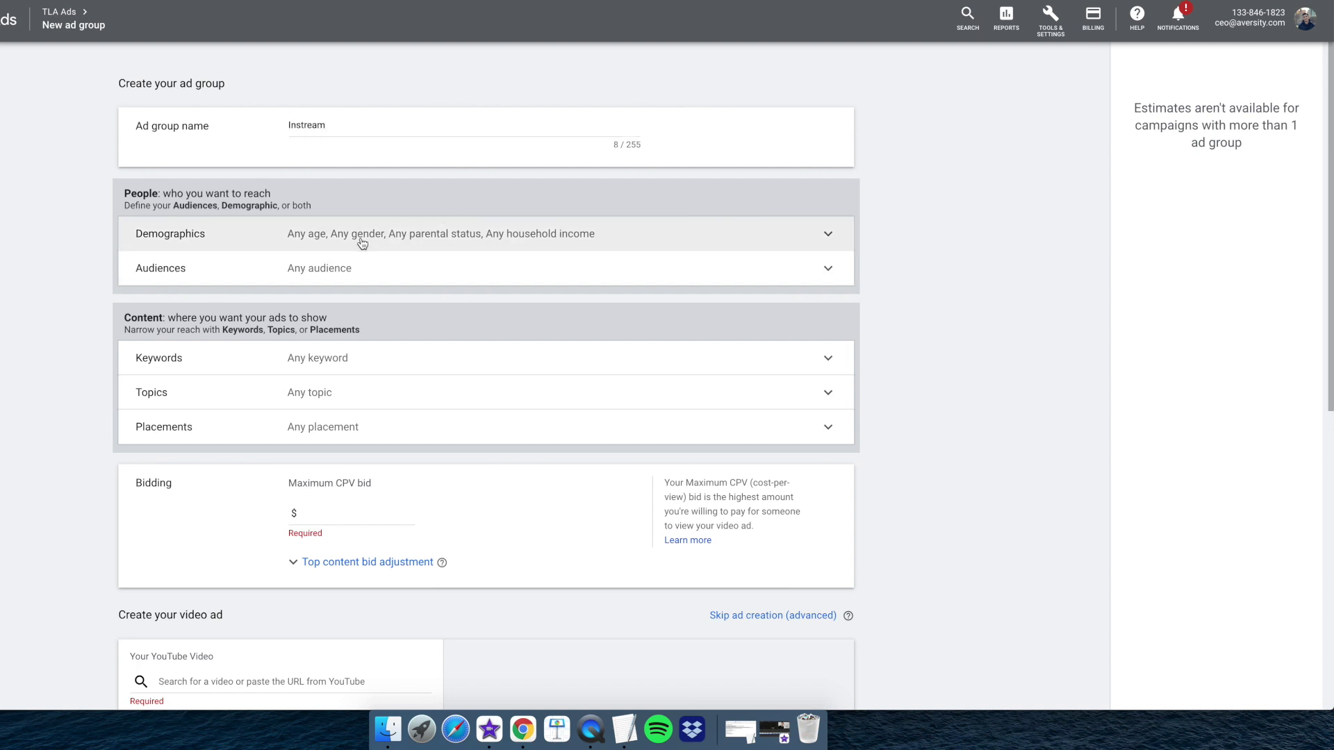
# Step: Exclude the Lower 50% and Unknown household incomes and the 65+ and Unknown ages from the ad group's demographic targeting
pyautogui.click(383, 235)
pyautogui.click(710, 511)
pyautogui.click(709, 485)
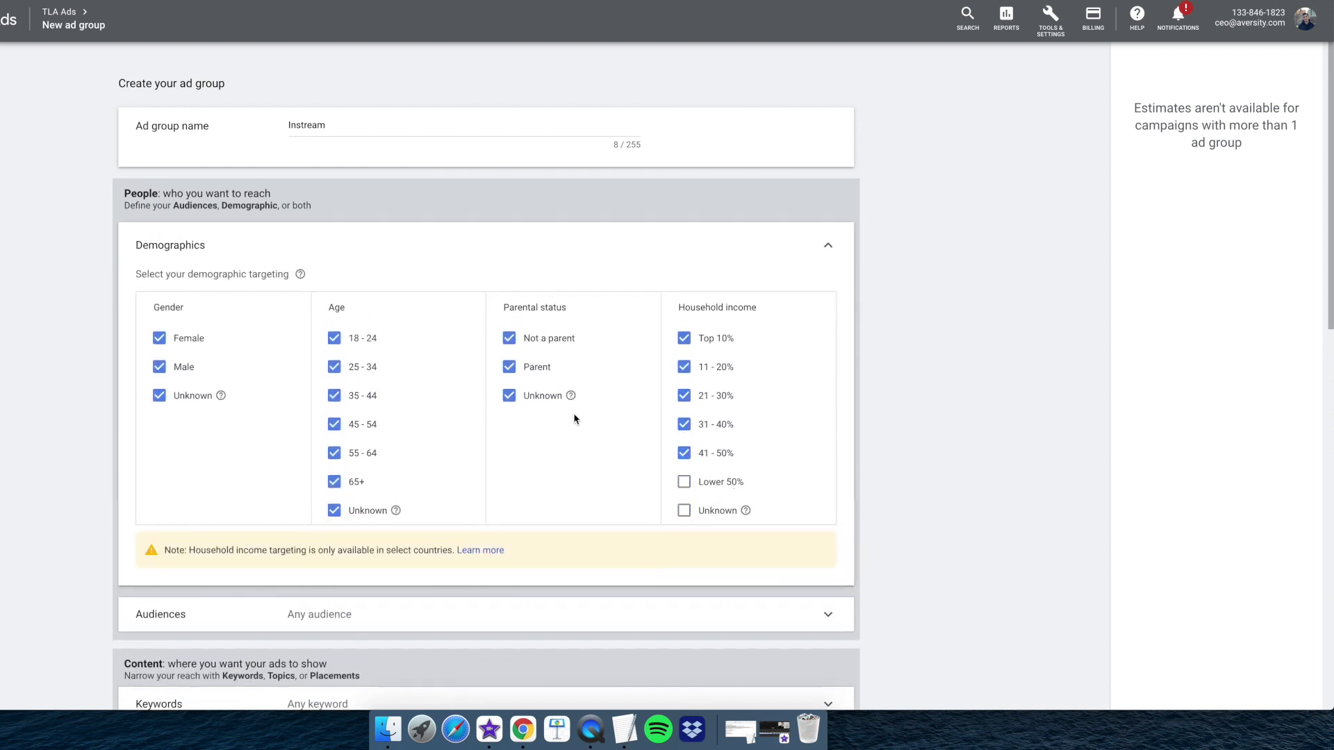
pyautogui.click(350, 507)
pyautogui.click(347, 485)
pyautogui.click(726, 254)
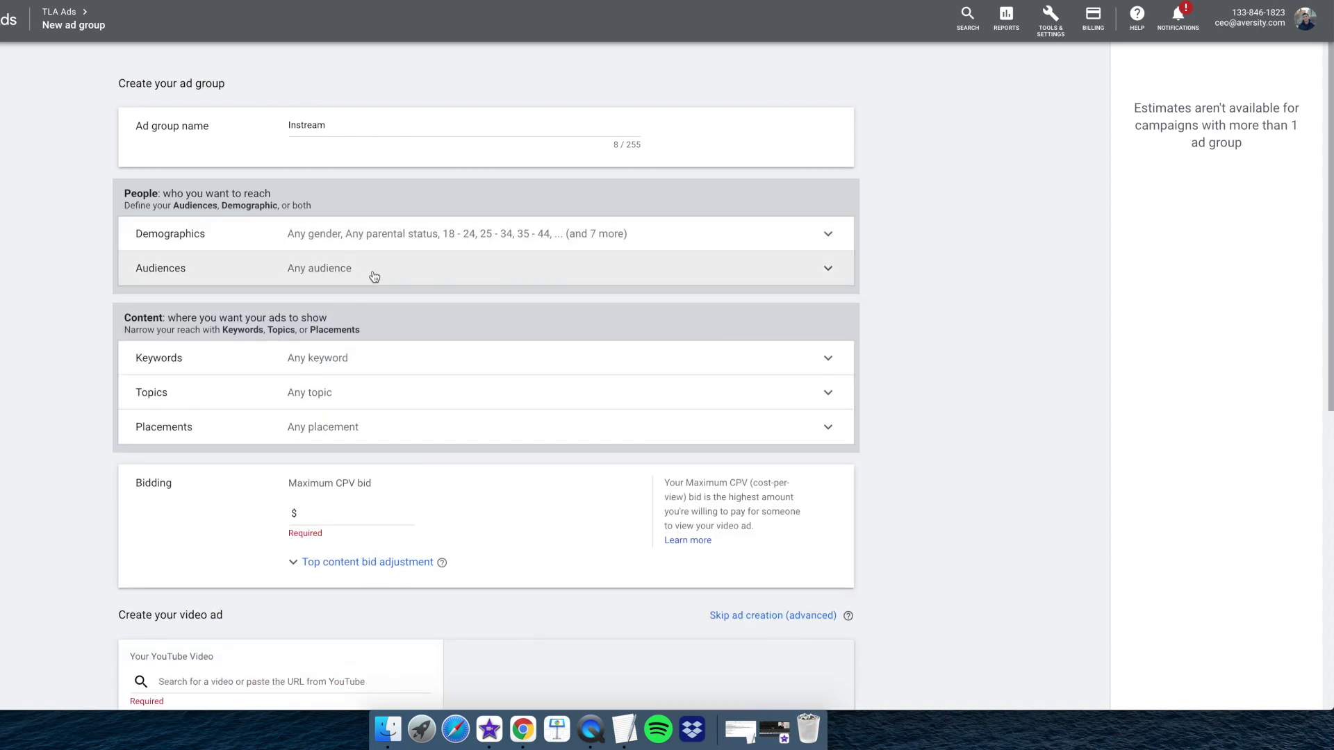
# Step: Target the TLA Video 1 and TLA Video 2 audiences in the Instream ad group
pyautogui.click(374, 275)
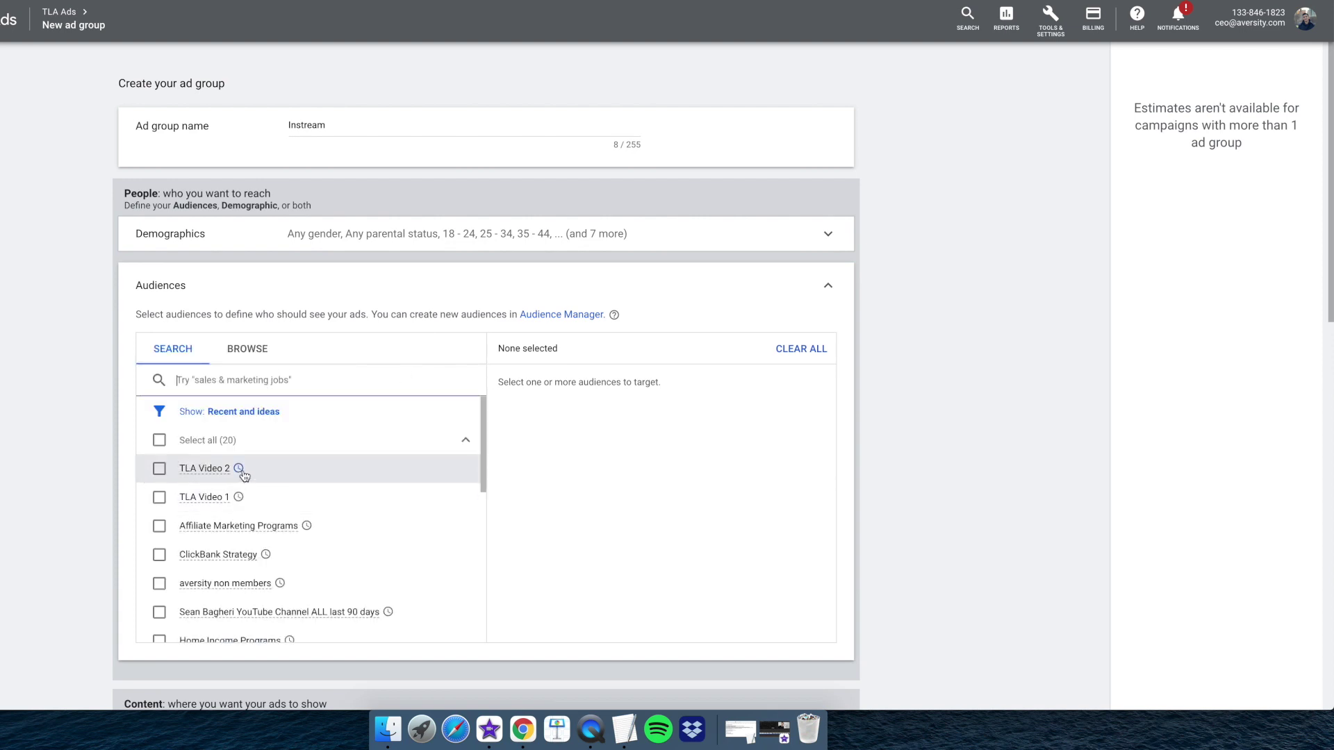
pyautogui.click(159, 469)
pyautogui.click(159, 499)
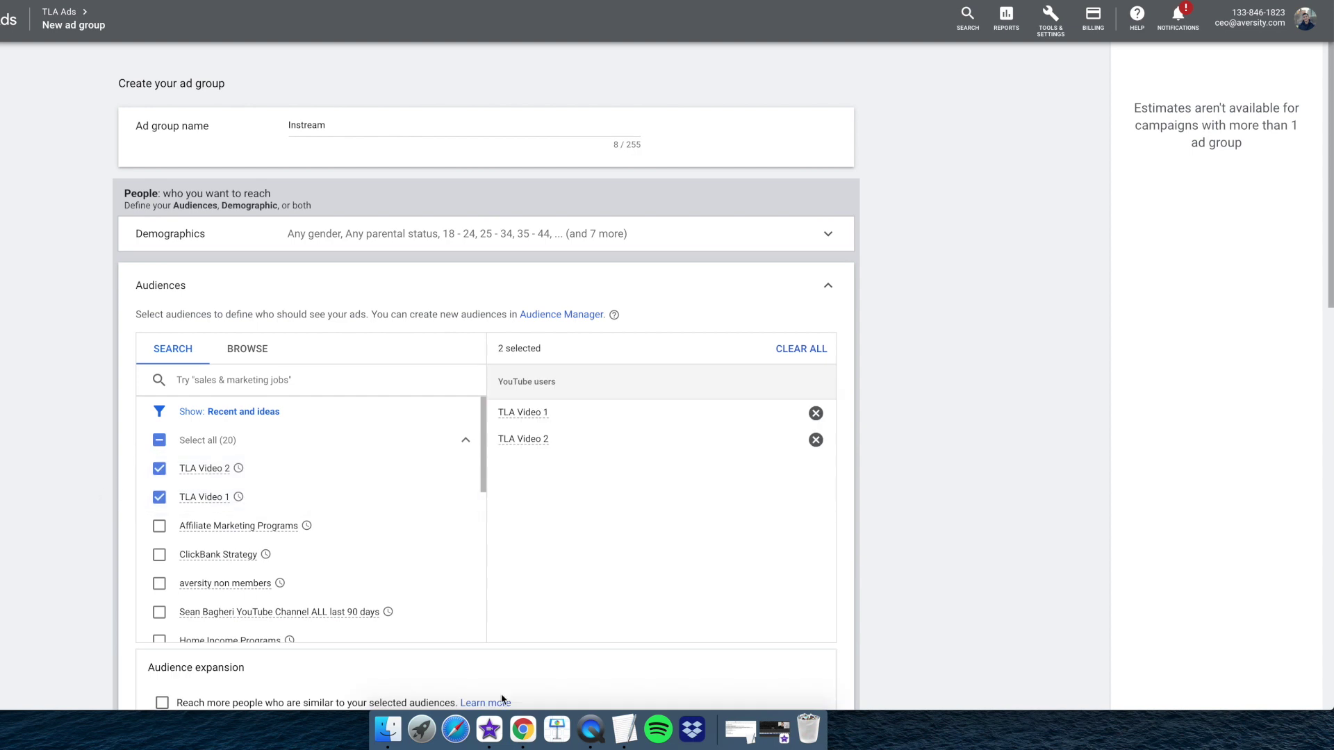
pyautogui.click(592, 731)
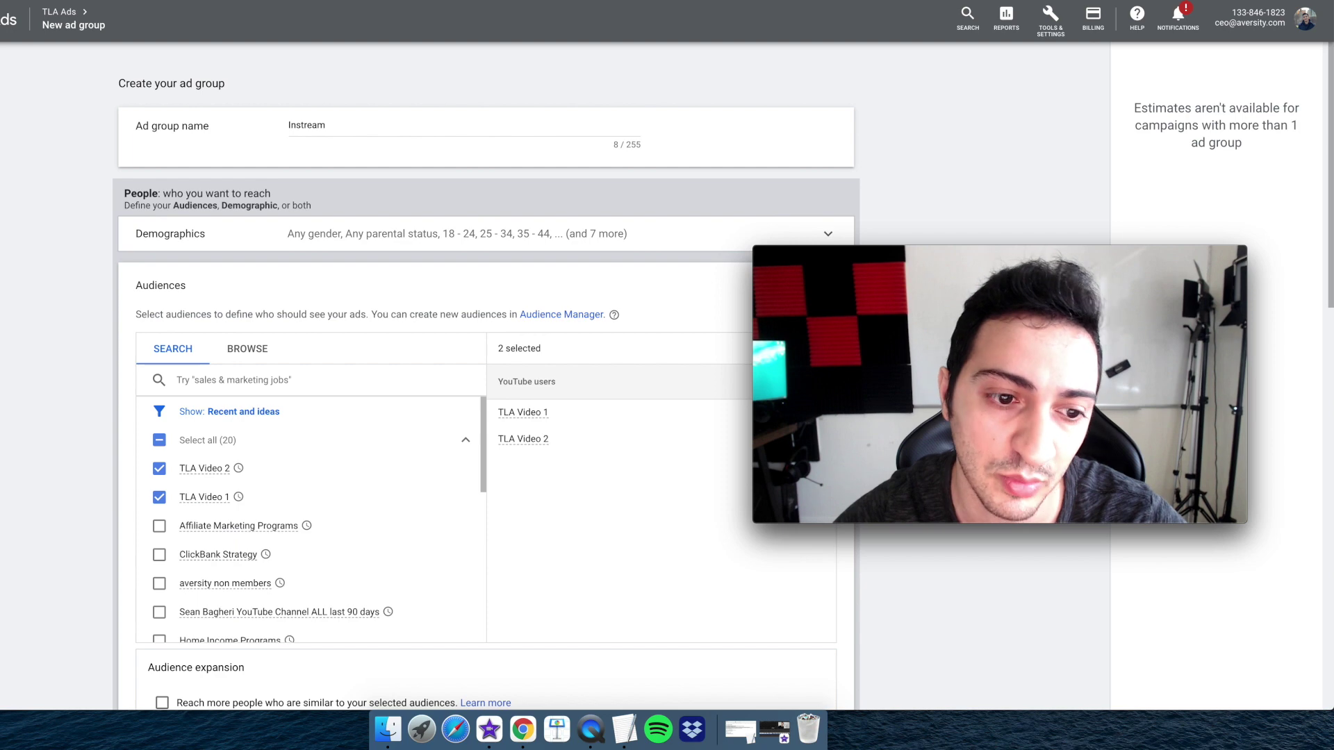
pyautogui.click(811, 295)
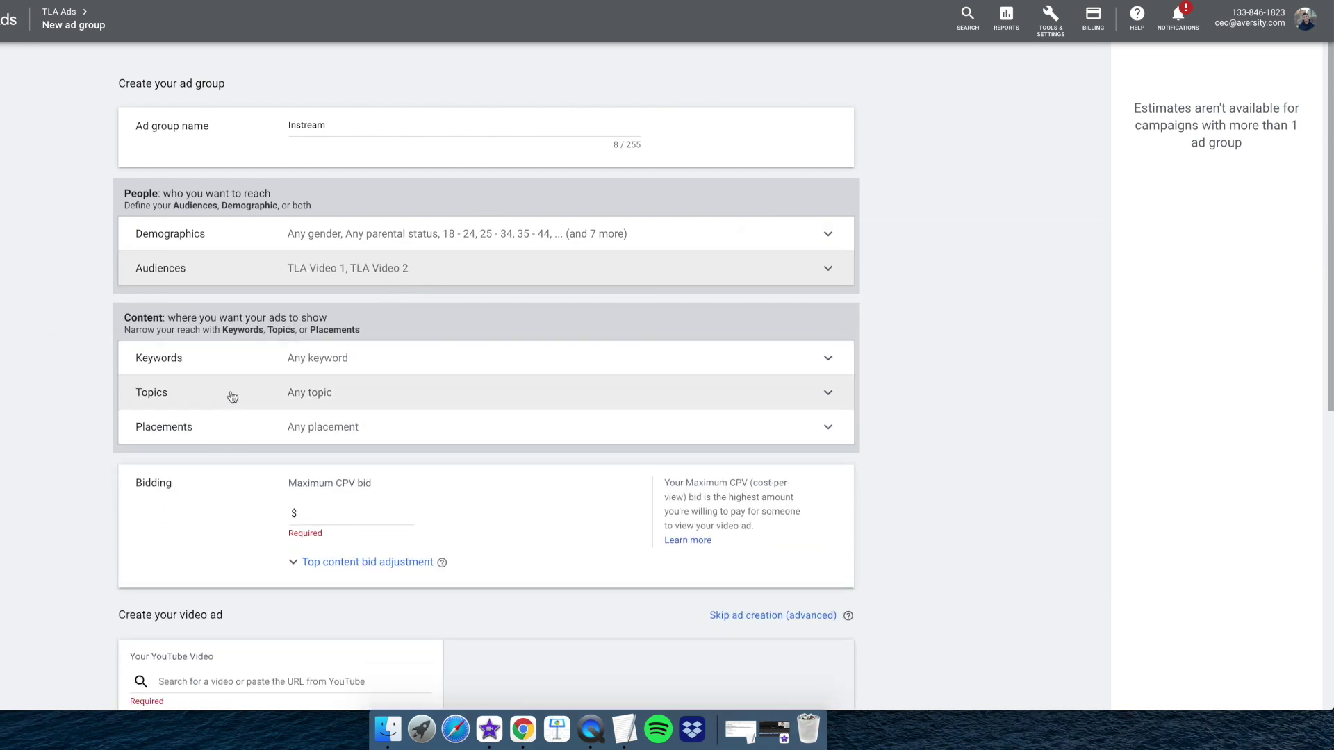
# Step: Set the ad group's maximum CPV bid to $4.00
pyautogui.scroll(-2, 94, 488)
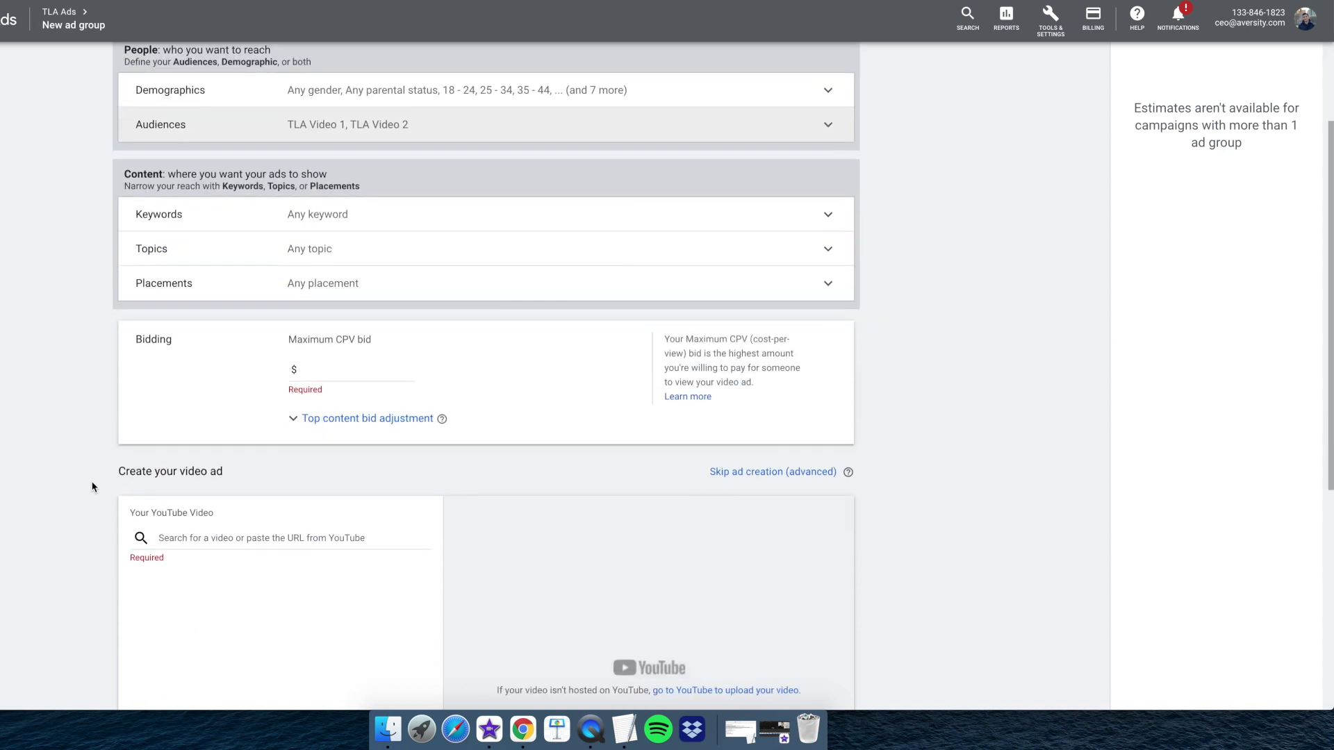
pyautogui.click(356, 373)
pyautogui.write('4.00')
pyautogui.click(190, 406)
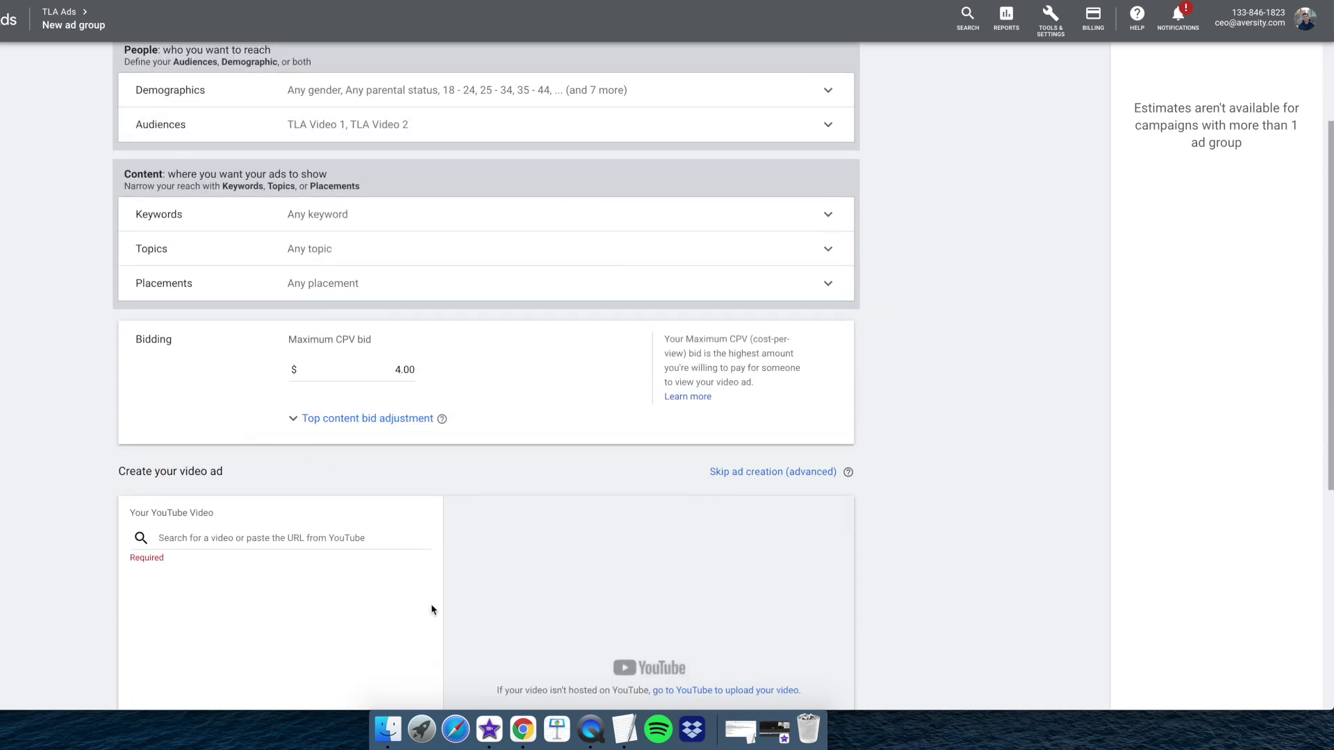
# Step: Use the "Get started 4" YouTube video for the ad by pasting its link, in the skippable in-stream format
pyautogui.scroll(-2, 202, 554)
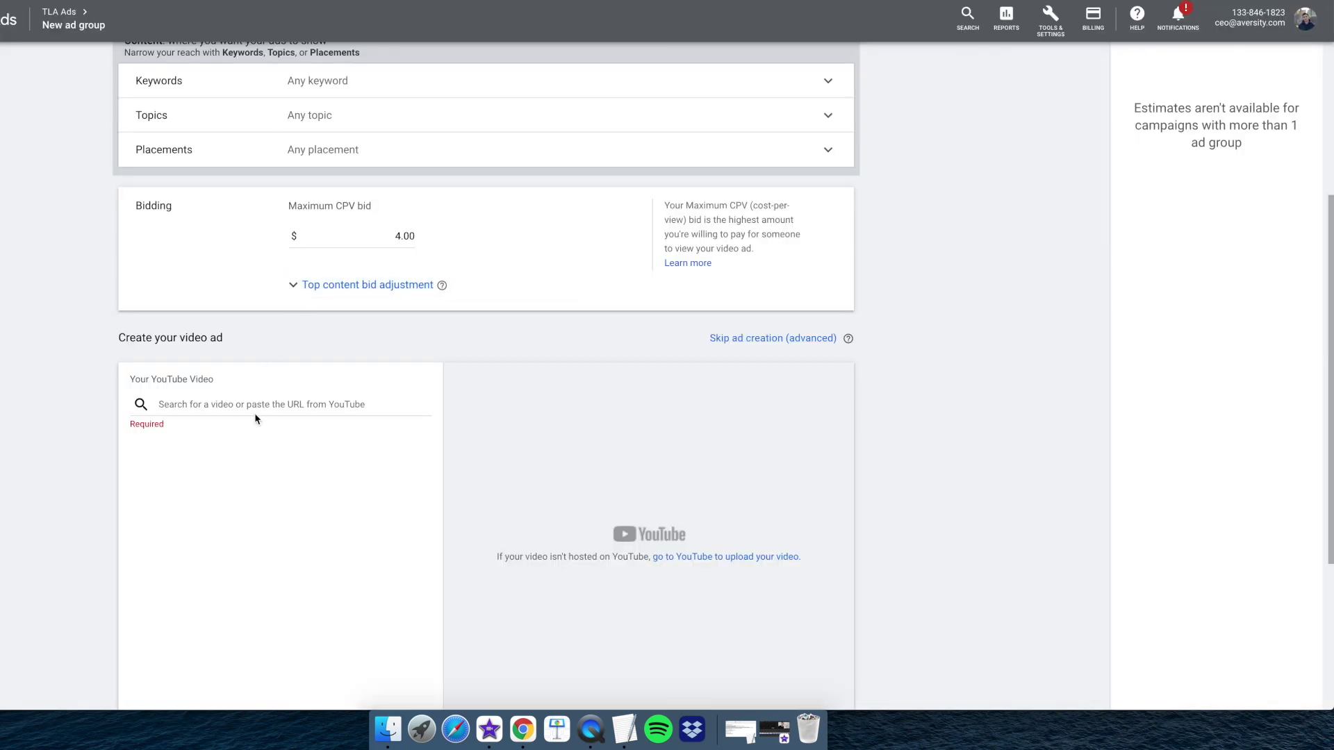
pyautogui.click(254, 410)
pyautogui.press('super+v')
pyautogui.scroll(-3, 63, 387)
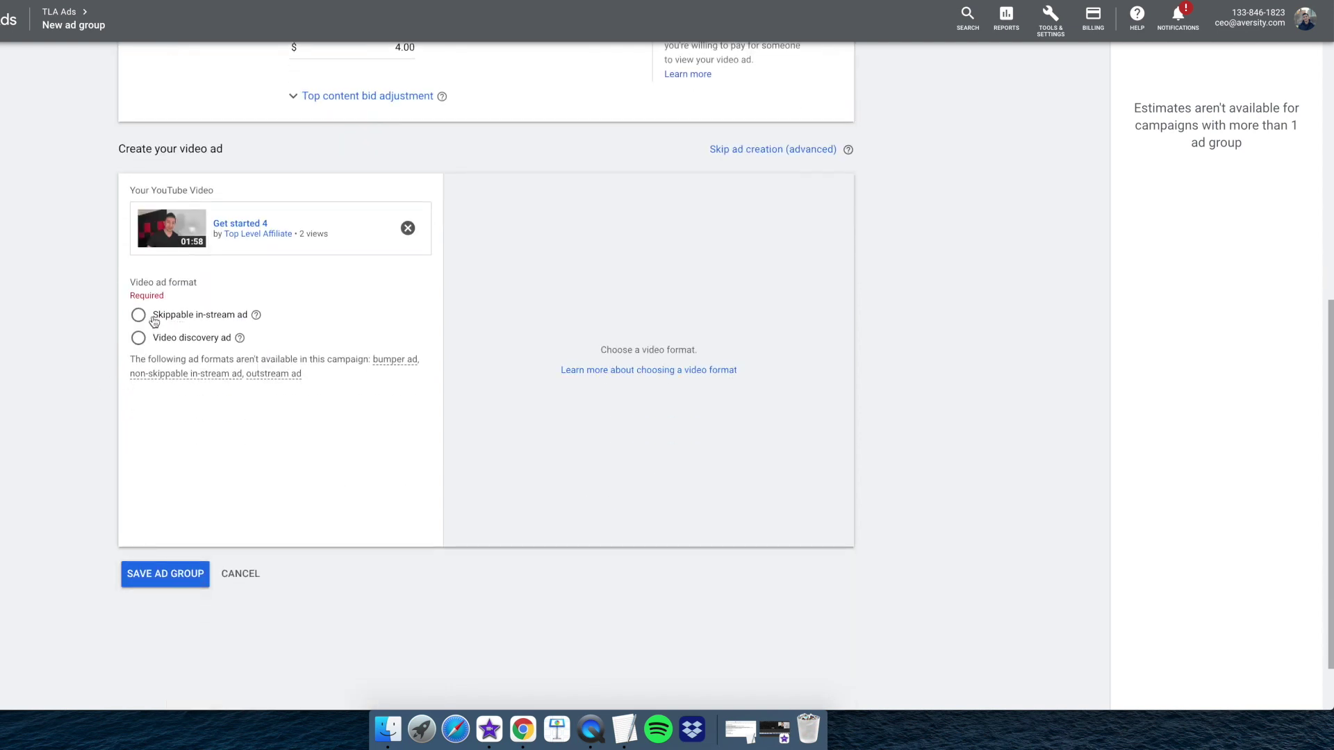
pyautogui.click(154, 317)
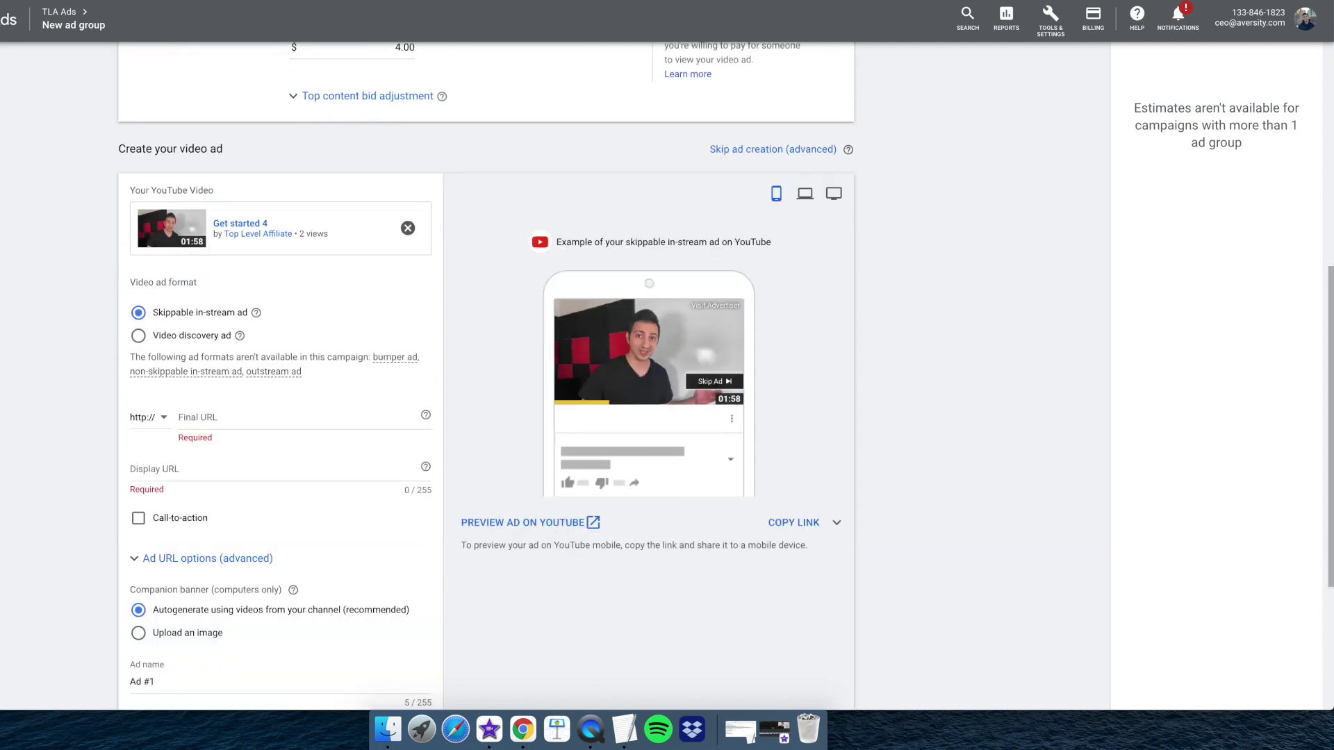
pyautogui.press('super+t')
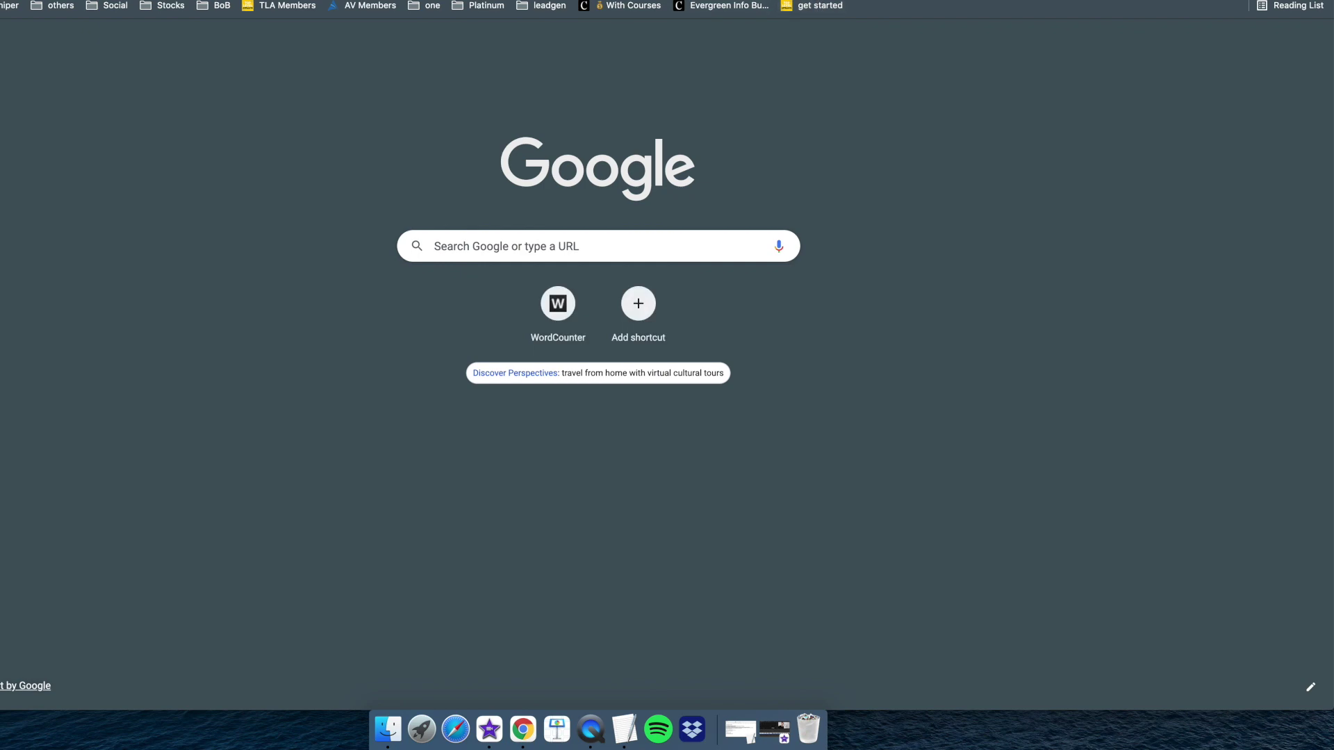
pyautogui.press('super+w')
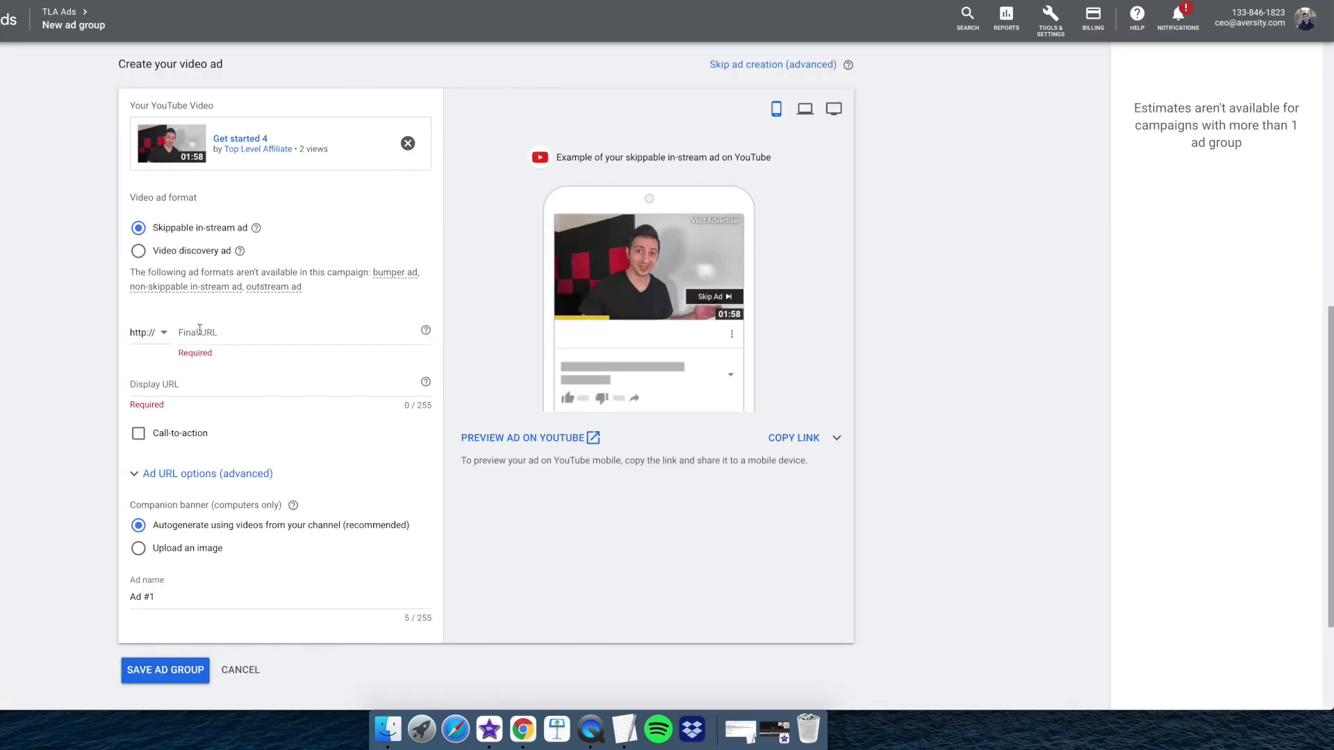
pyautogui.click(199, 329)
pyautogui.press('super+v')
pyautogui.click(237, 388)
pyautogui.press('super+v')
pyautogui.click(220, 386)
pyautogui.moveTo(343, 384); pyautogui.dragTo(220, 386)
pyautogui.press('BackSpace')
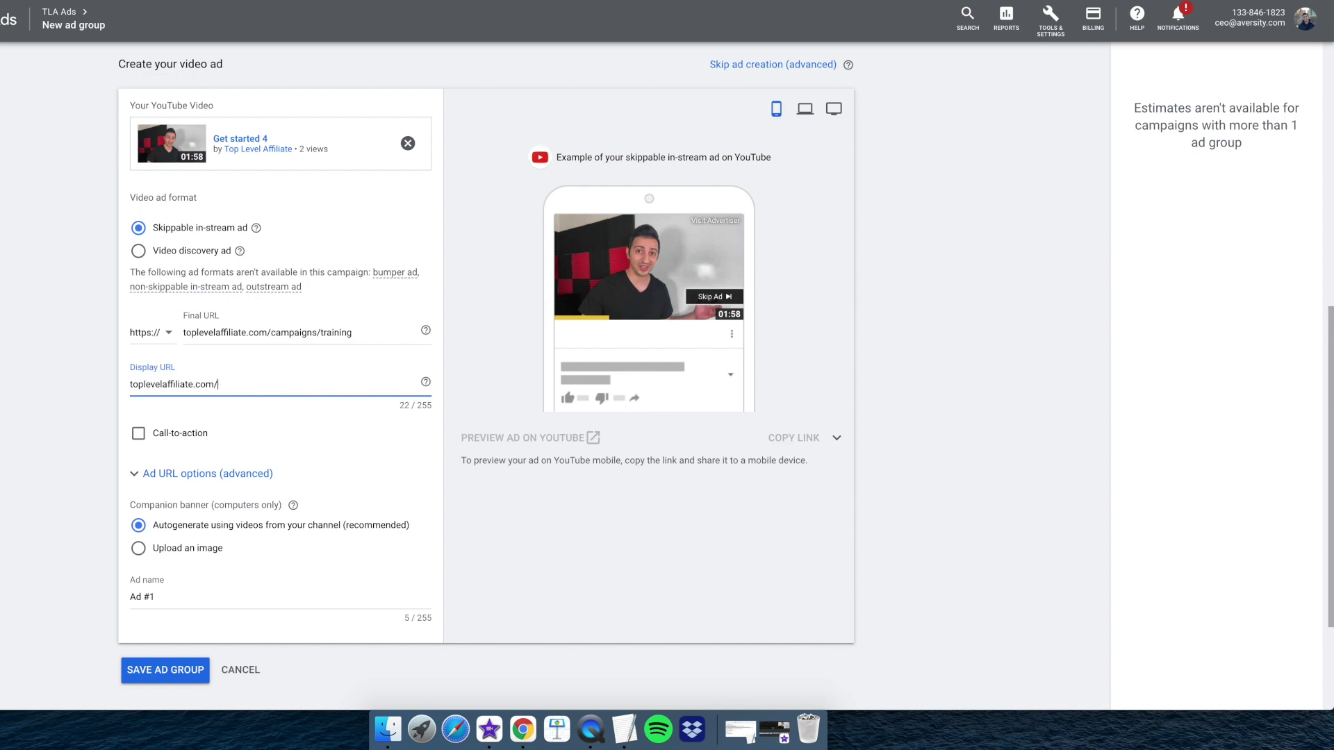
# Step: Add the call-to-action "Access Now" with the headline "$1,000 a Day" and preview the ad in the laptop view
pyautogui.click(138, 433)
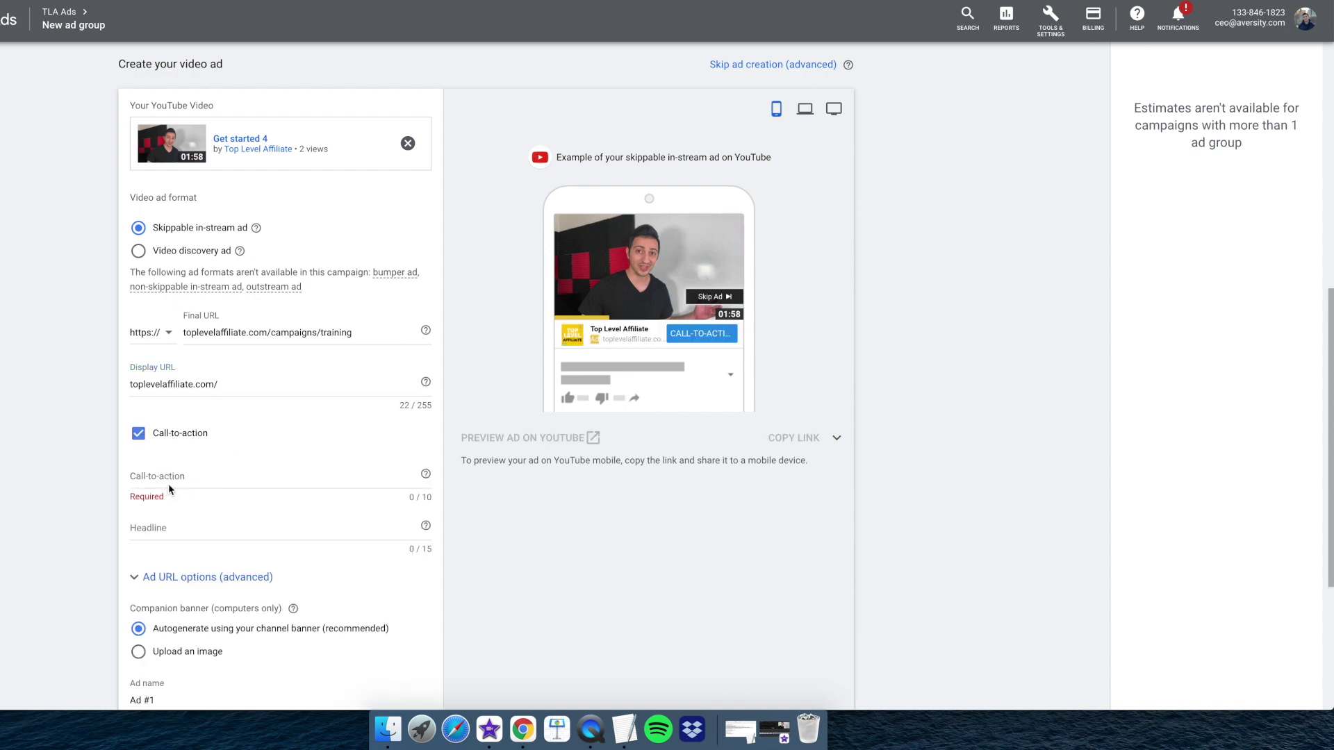
pyautogui.scroll(-2, 170, 490)
pyautogui.scroll(3, 700, 295)
pyautogui.click(805, 175)
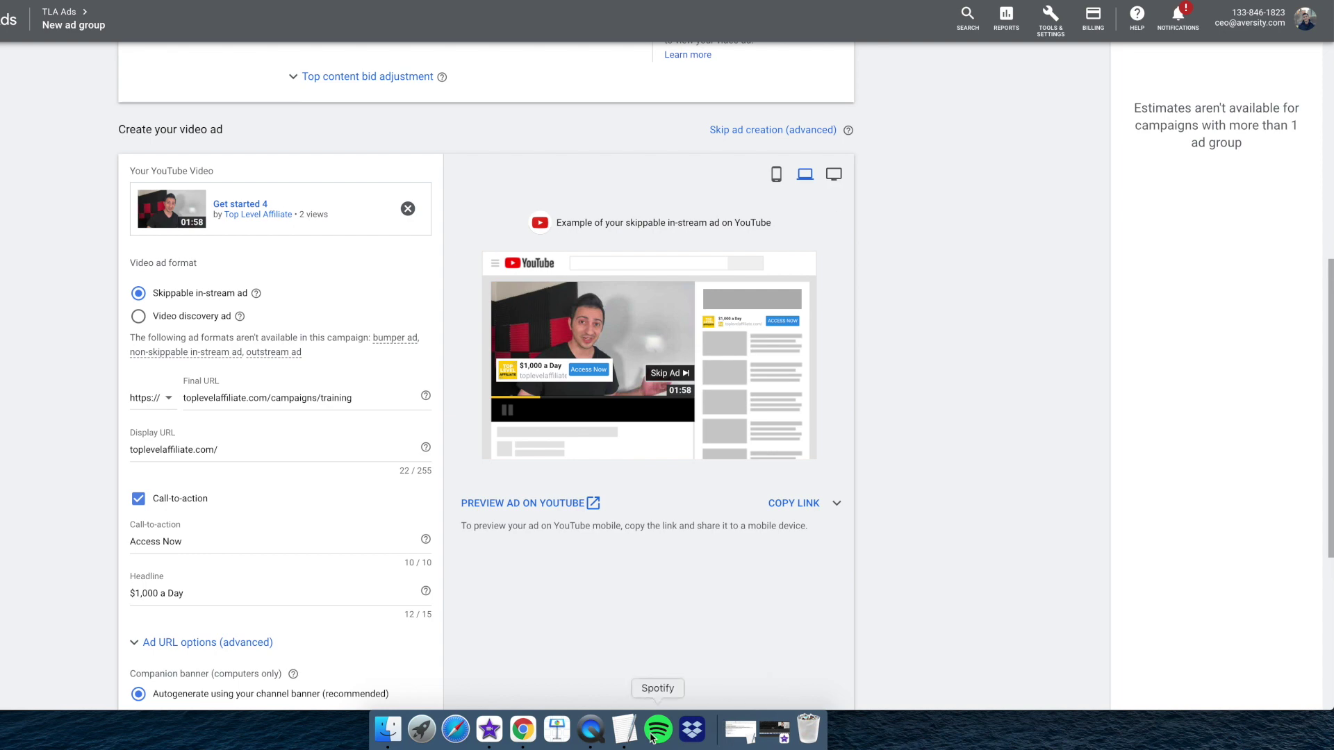
# Step: Review the targeting, bid and ad settings of the Instream ad group and save it
pyautogui.click(597, 735)
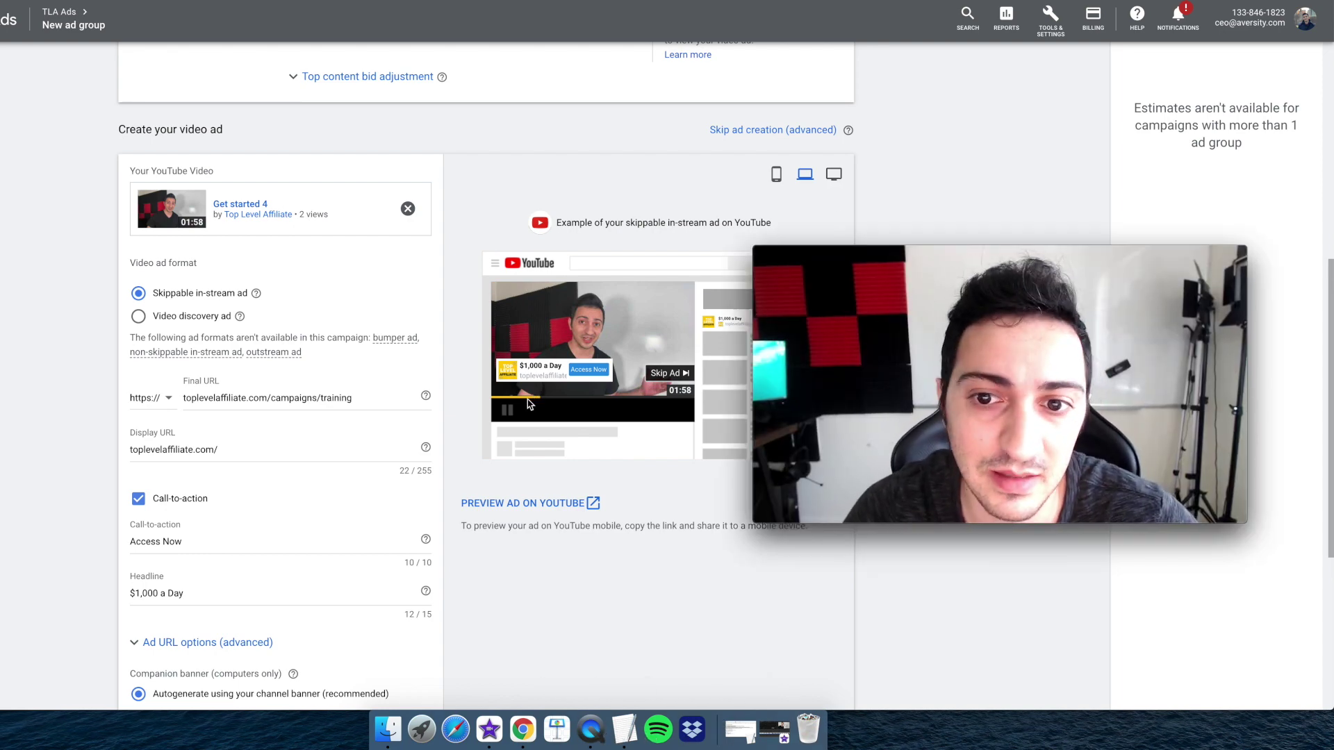
pyautogui.scroll(10, 528, 404)
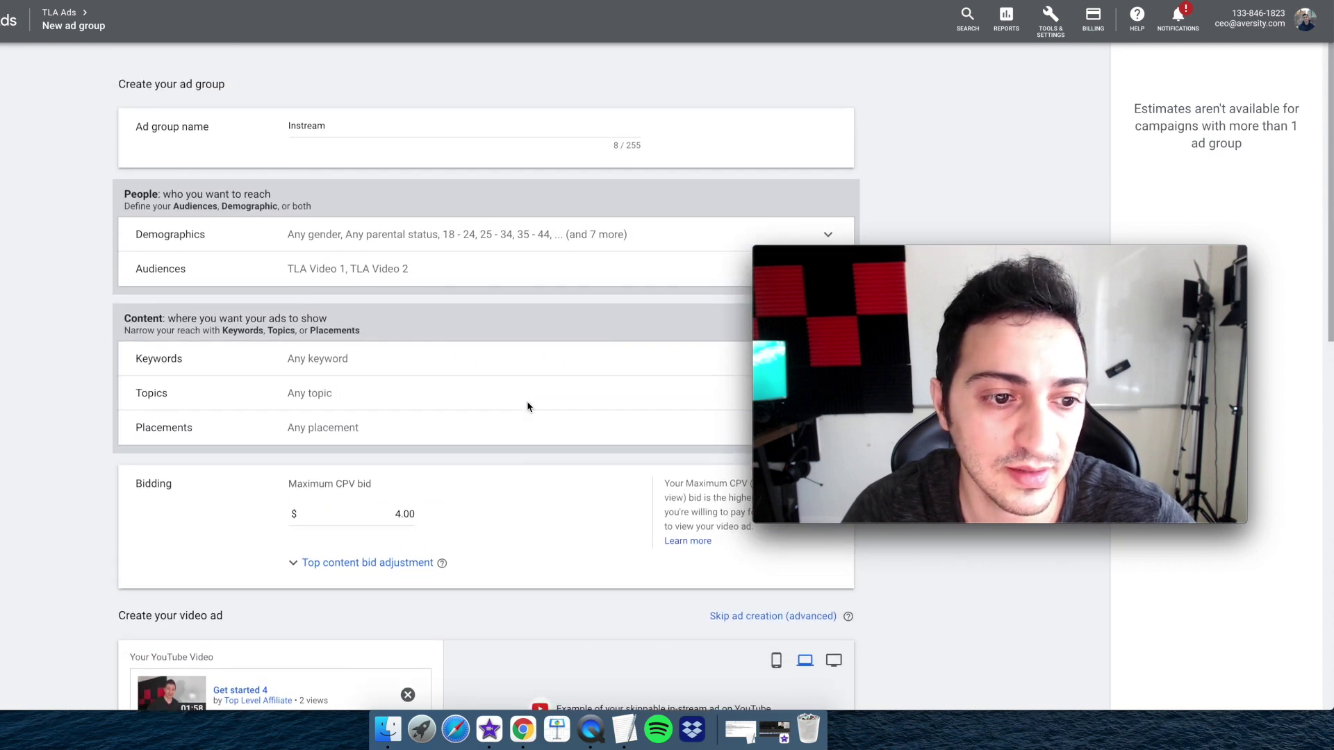
pyautogui.scroll(-12, 529, 406)
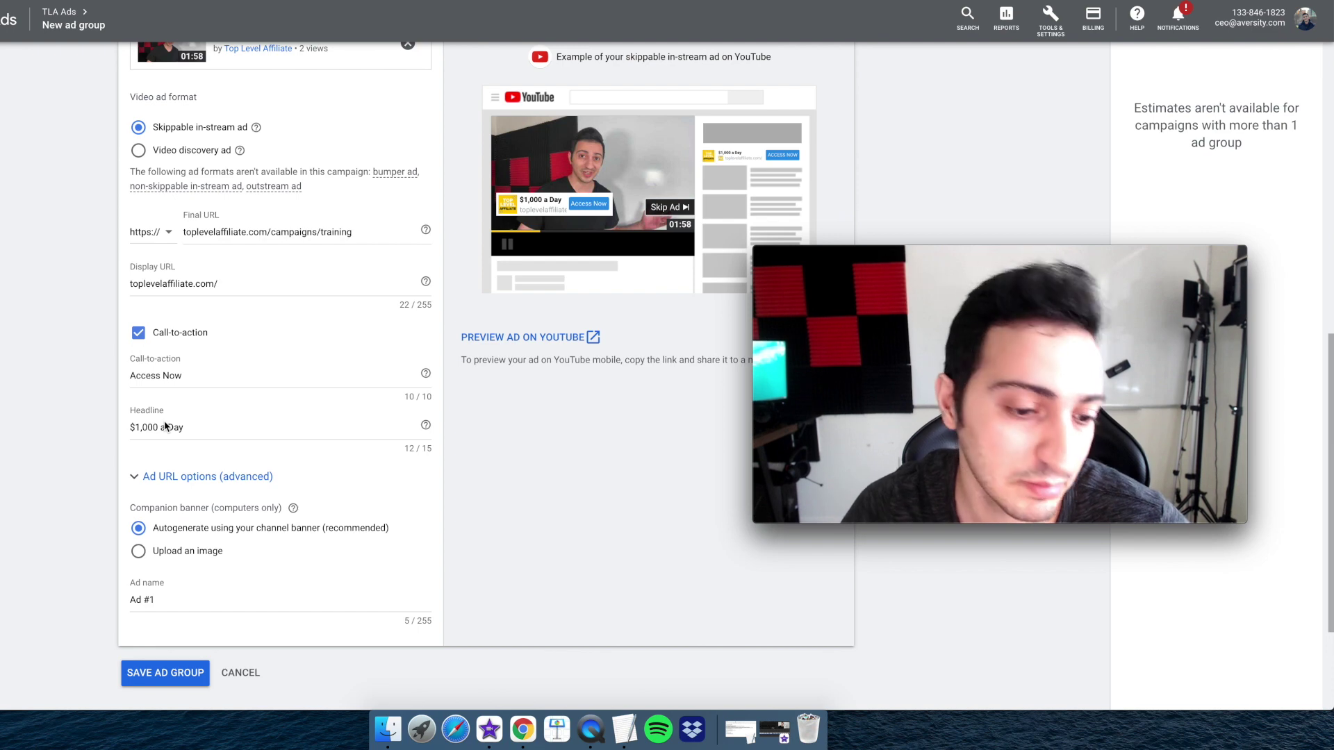
pyautogui.scroll(7, 163, 429)
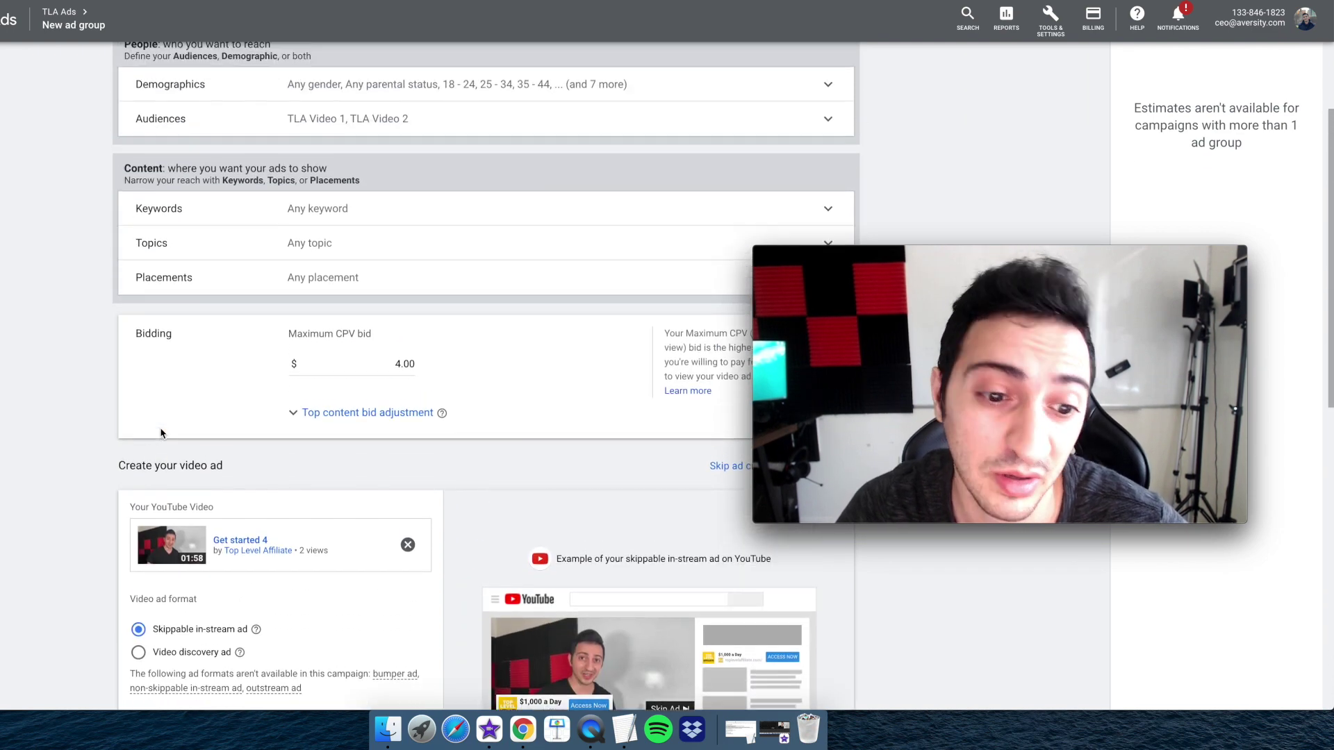
pyautogui.scroll(2, 161, 432)
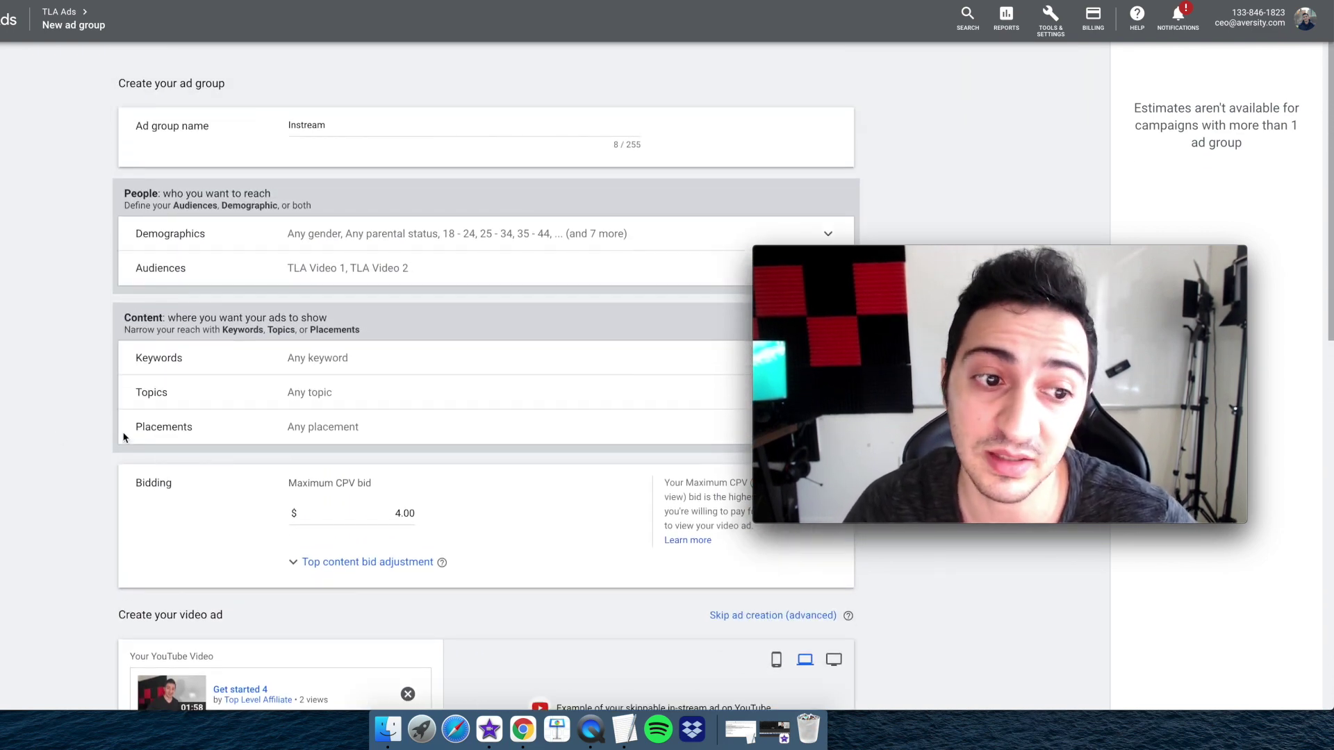
pyautogui.scroll(-15, 31, 433)
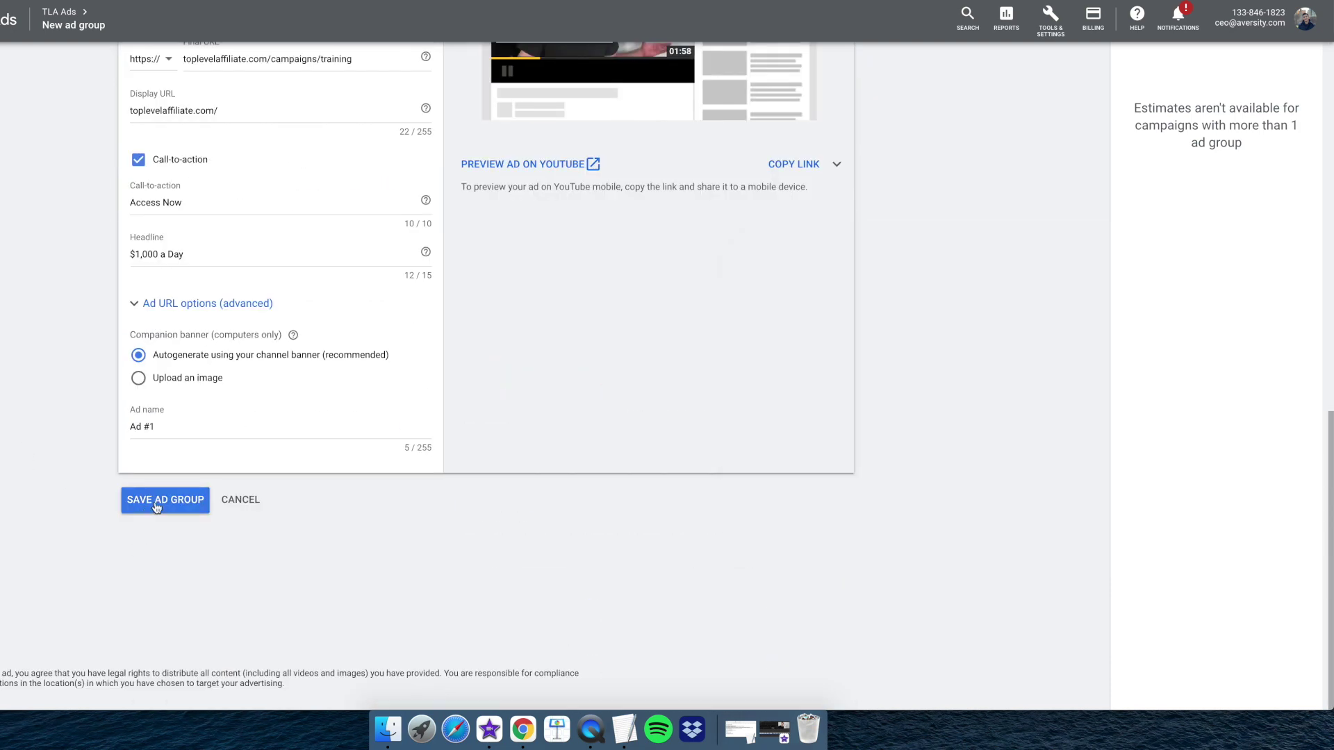
pyautogui.click(155, 504)
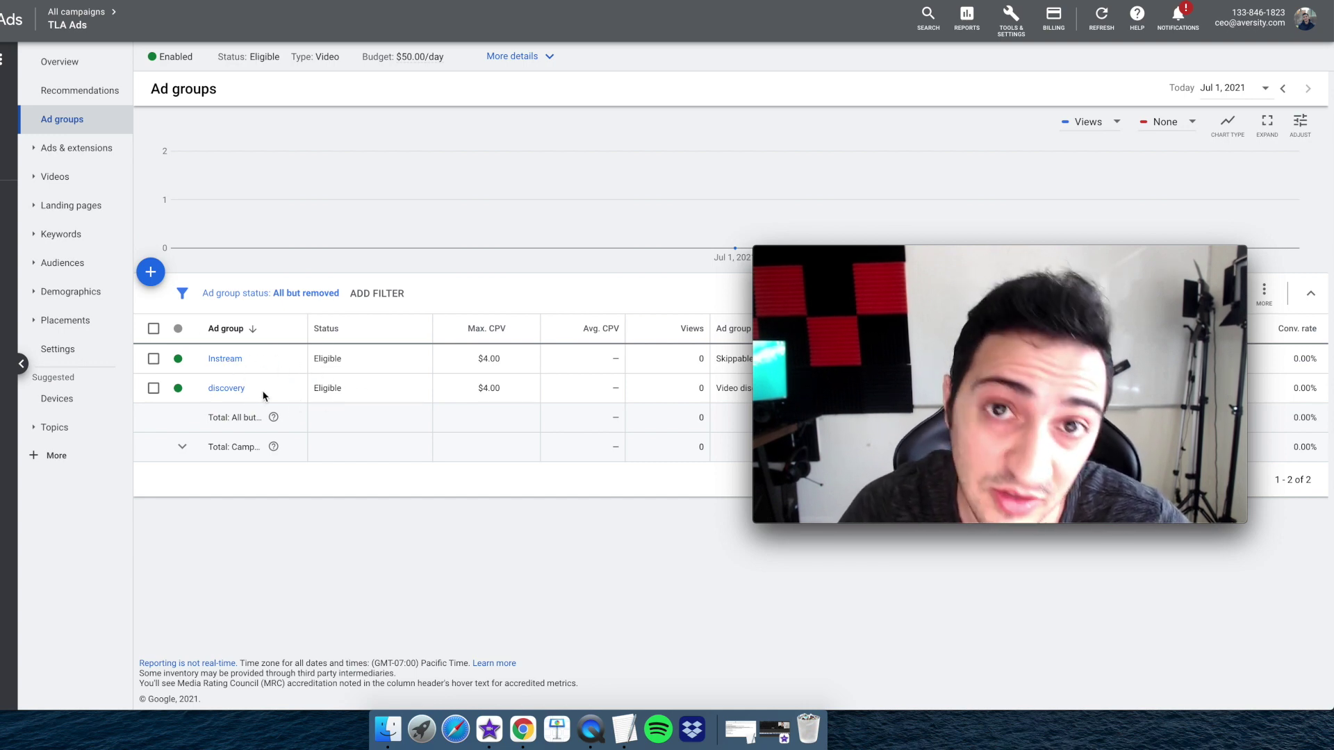
pyautogui.moveTo(872, 321); pyautogui.dragTo(395, 192)
pyautogui.moveTo(774, 398); pyautogui.dragTo(1132, 537)
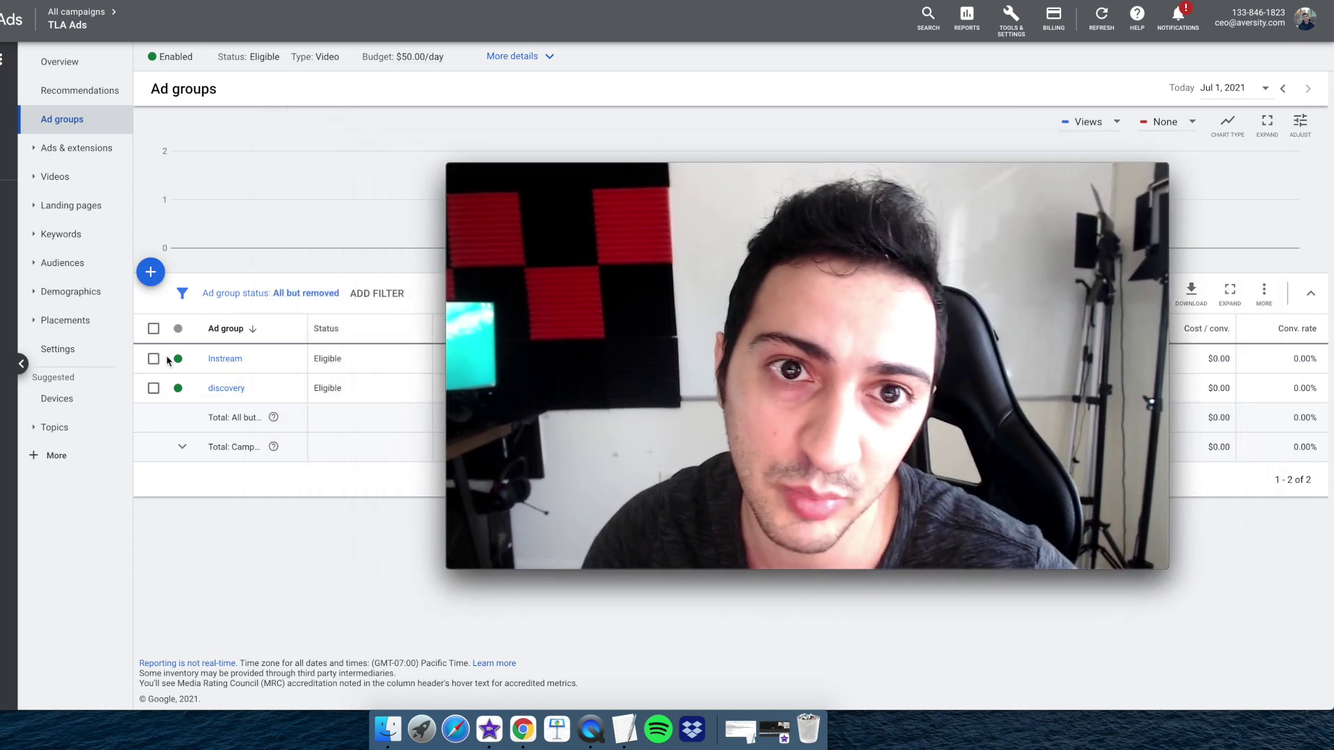